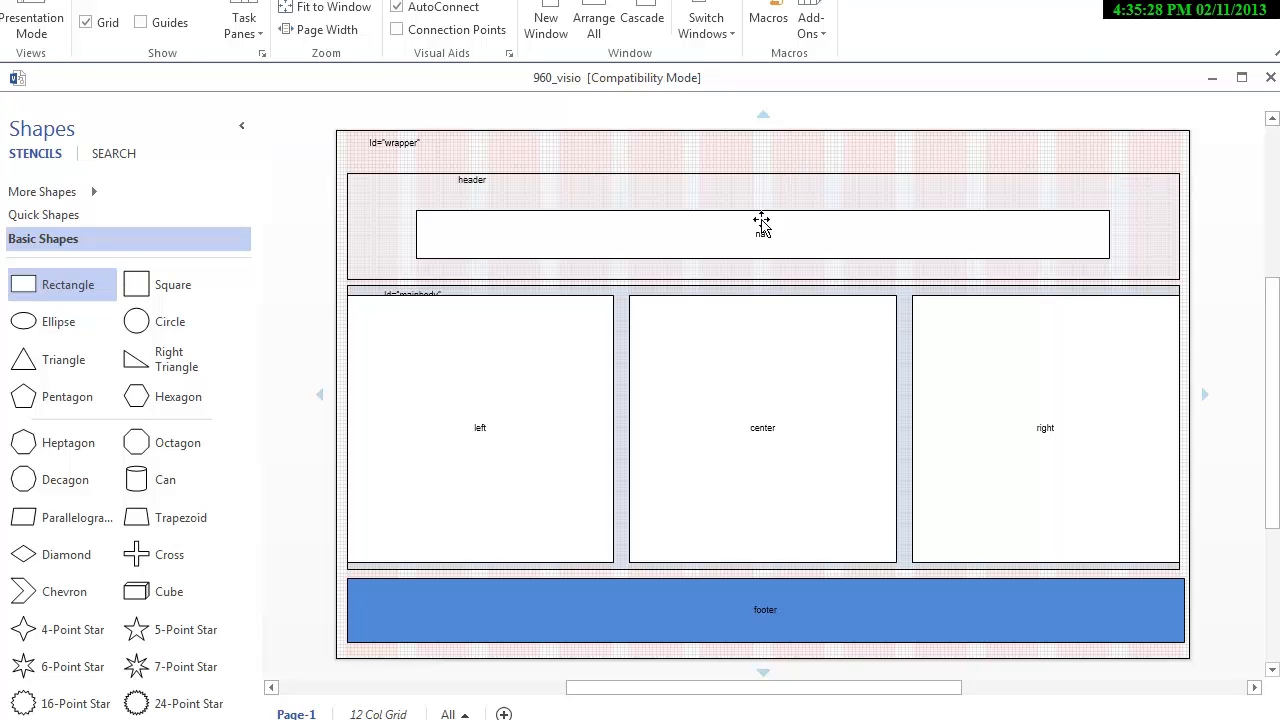
- Duplicate the 12 Col Grid background page and rename the copy "8 col Grid"
{"action": "left_click", "coordinate": [388, 712]}
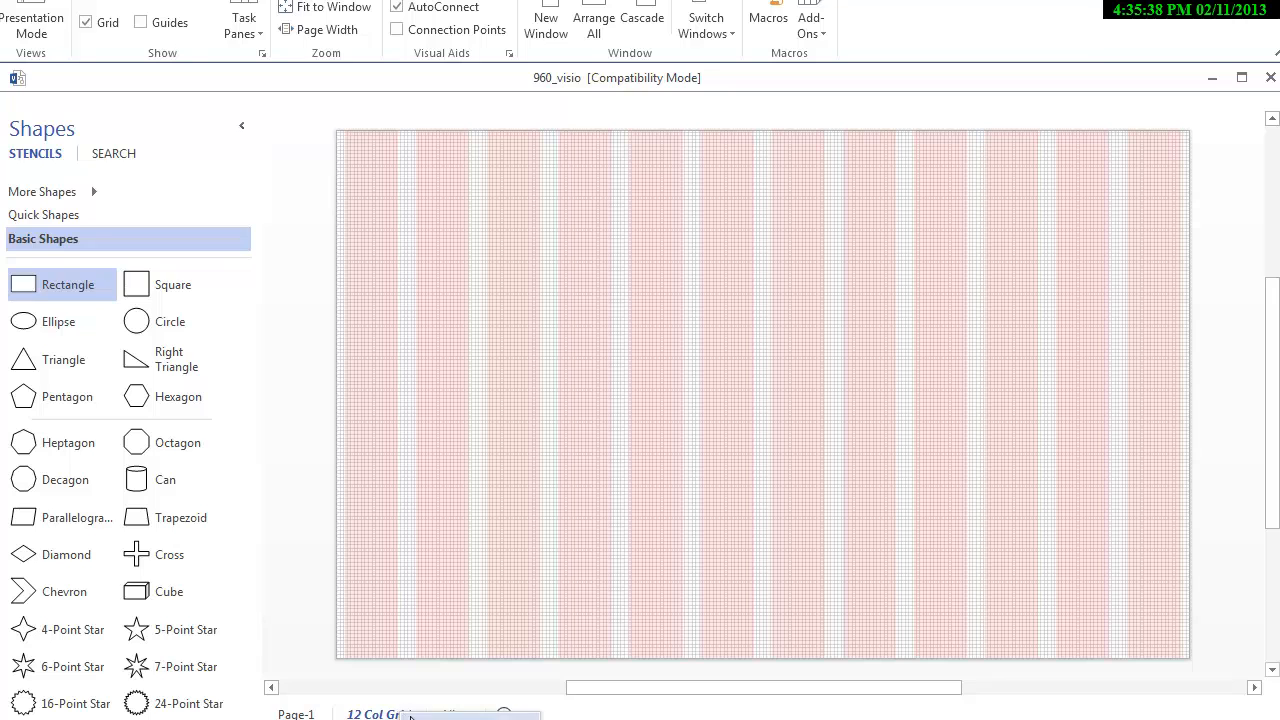
{"action": "left_click", "coordinate": [465, 714]}
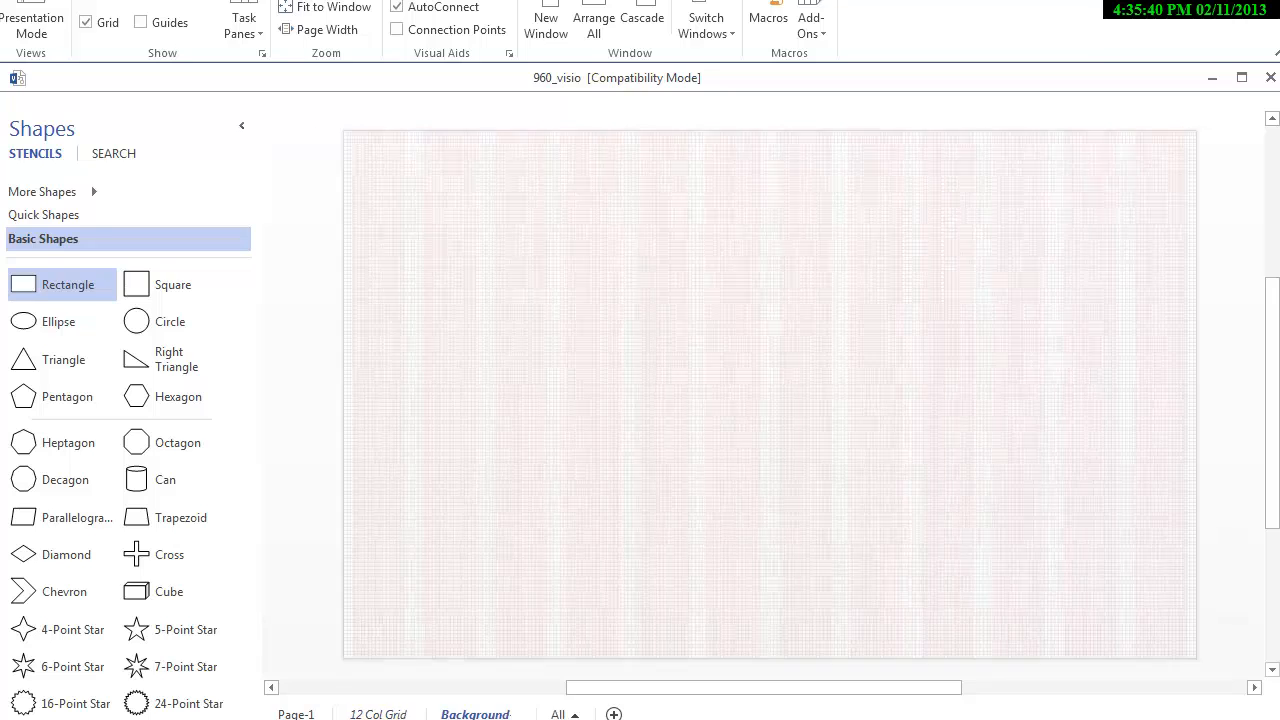
{"action": "double_click", "coordinate": [465, 714]}
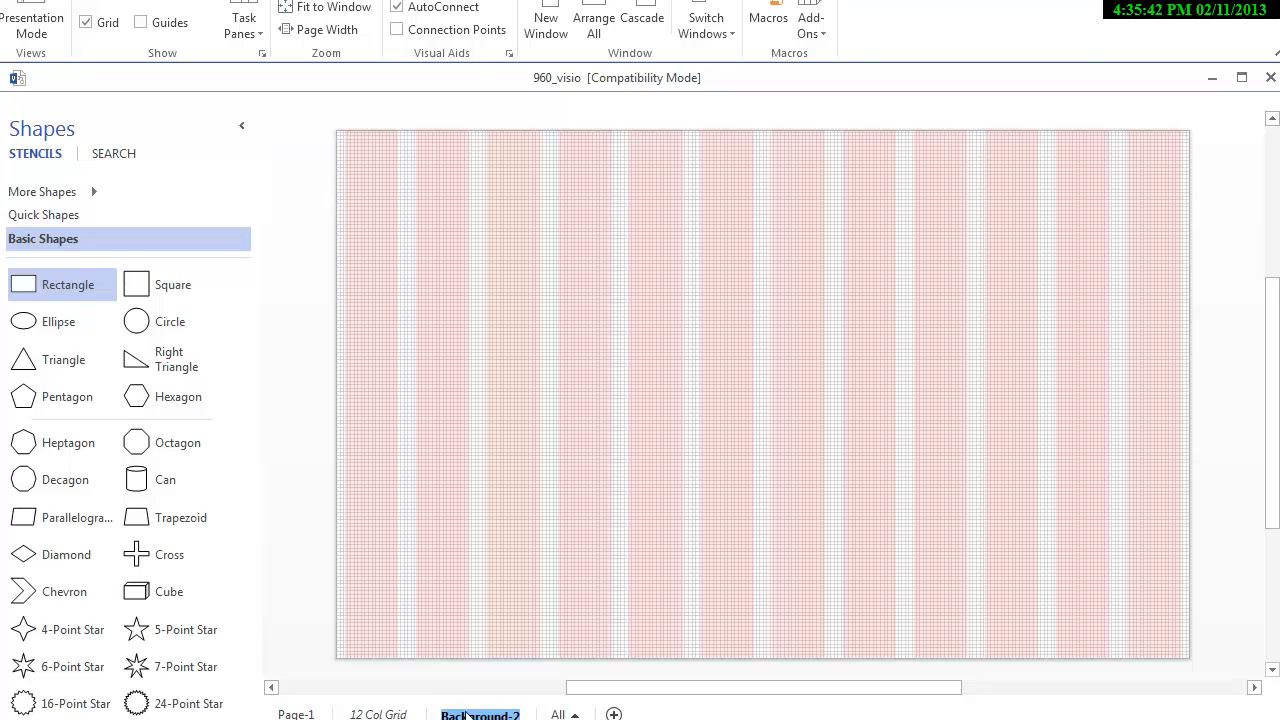
{"action": "type", "text": "8"}
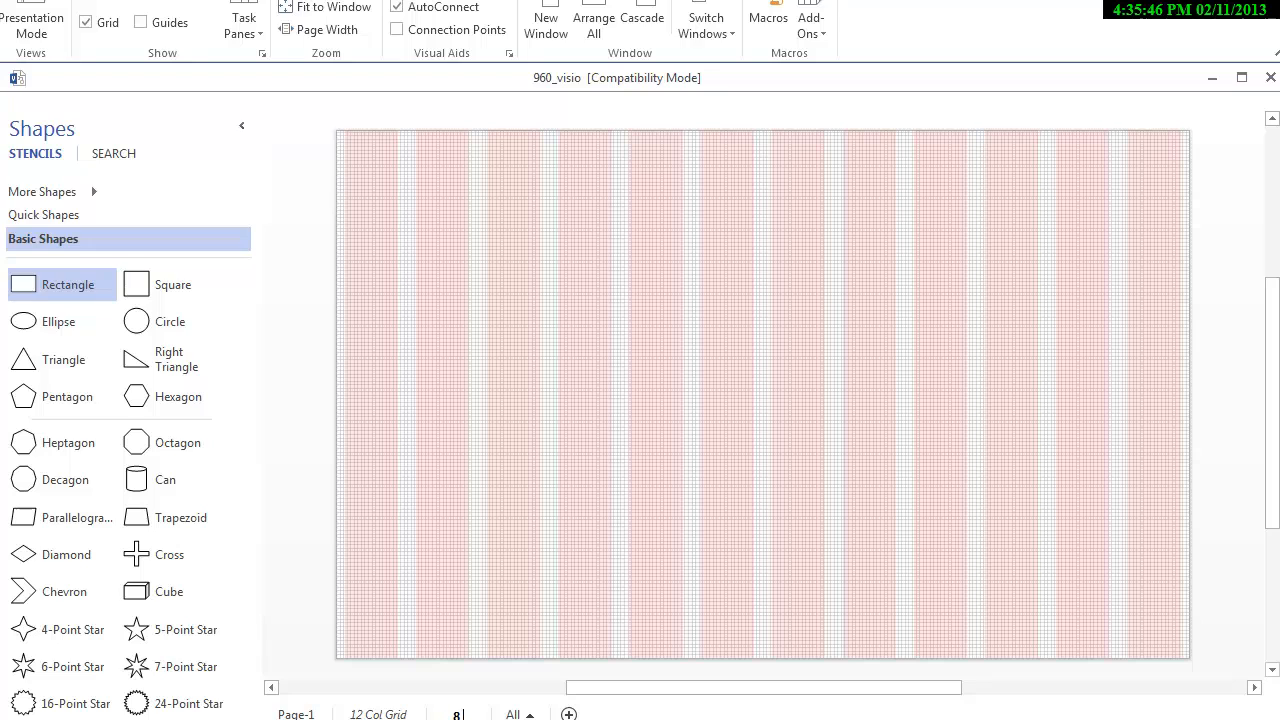
{"action": "type", "text": " Col Grid"}
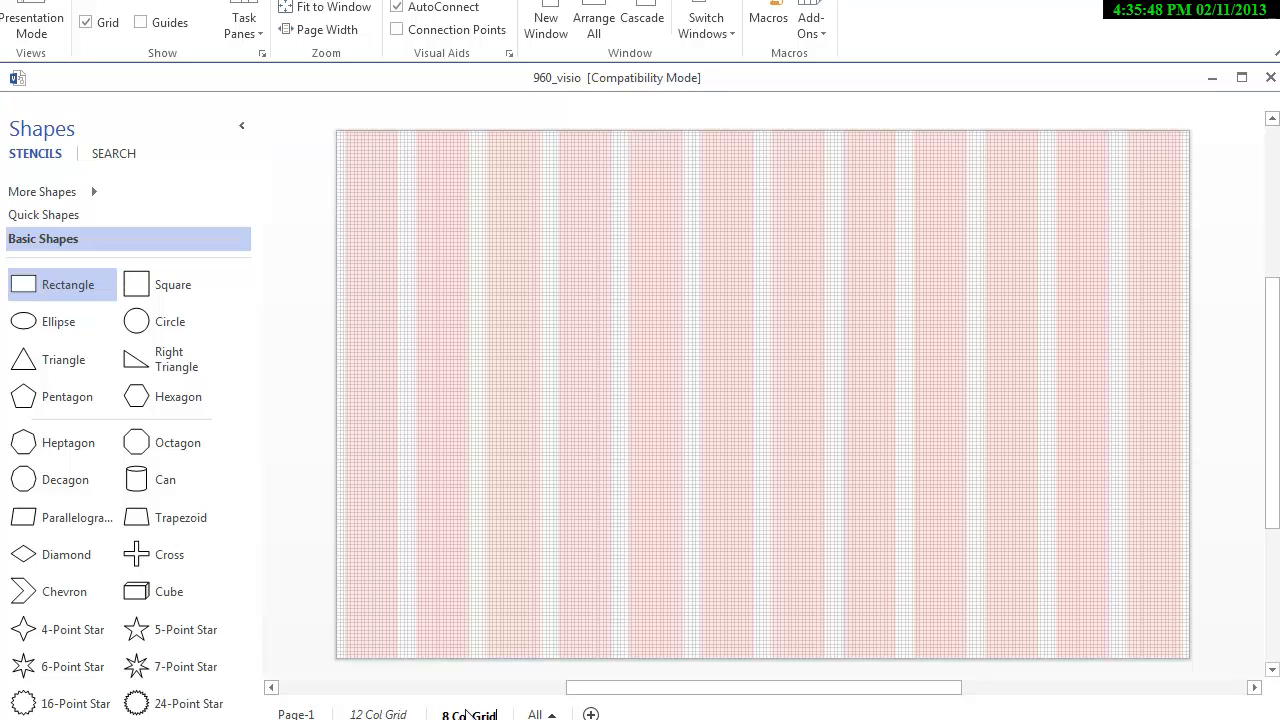
{"action": "left_click", "coordinate": [293, 428]}
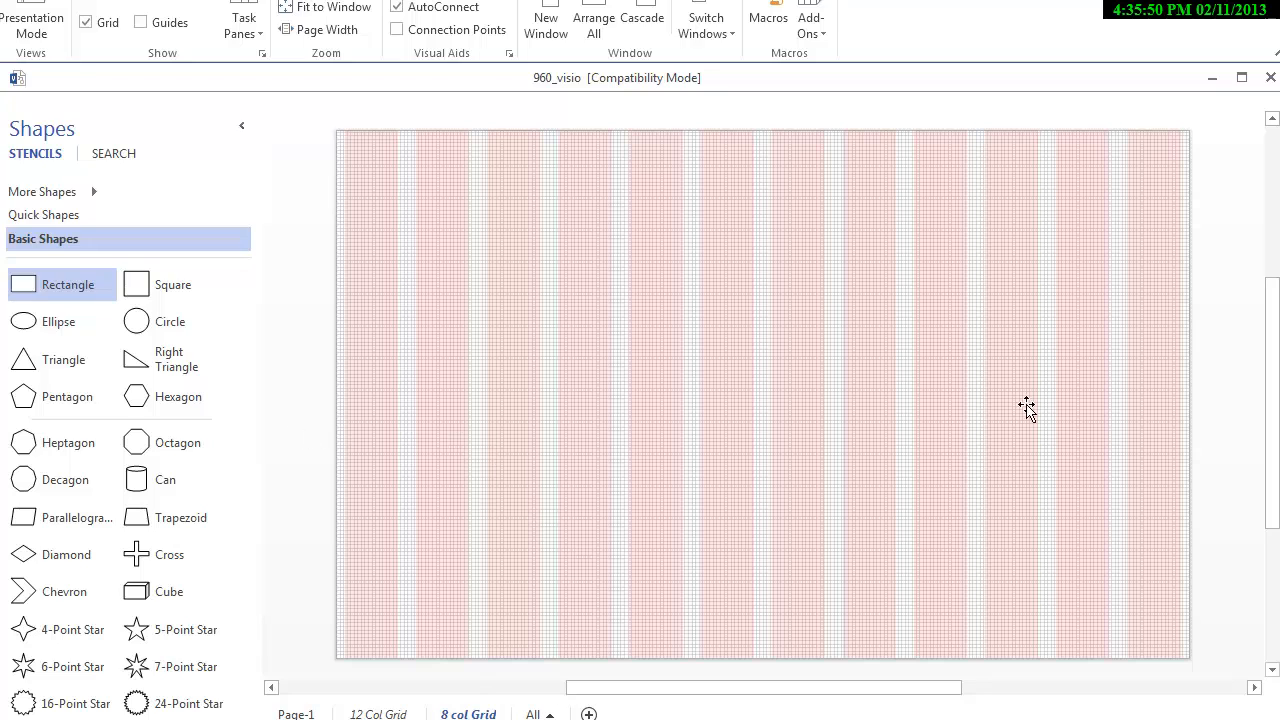
- Delete the four rightmost column rectangles from the grid group on the 8 col Grid page
{"action": "left_click", "coordinate": [1149, 471]}
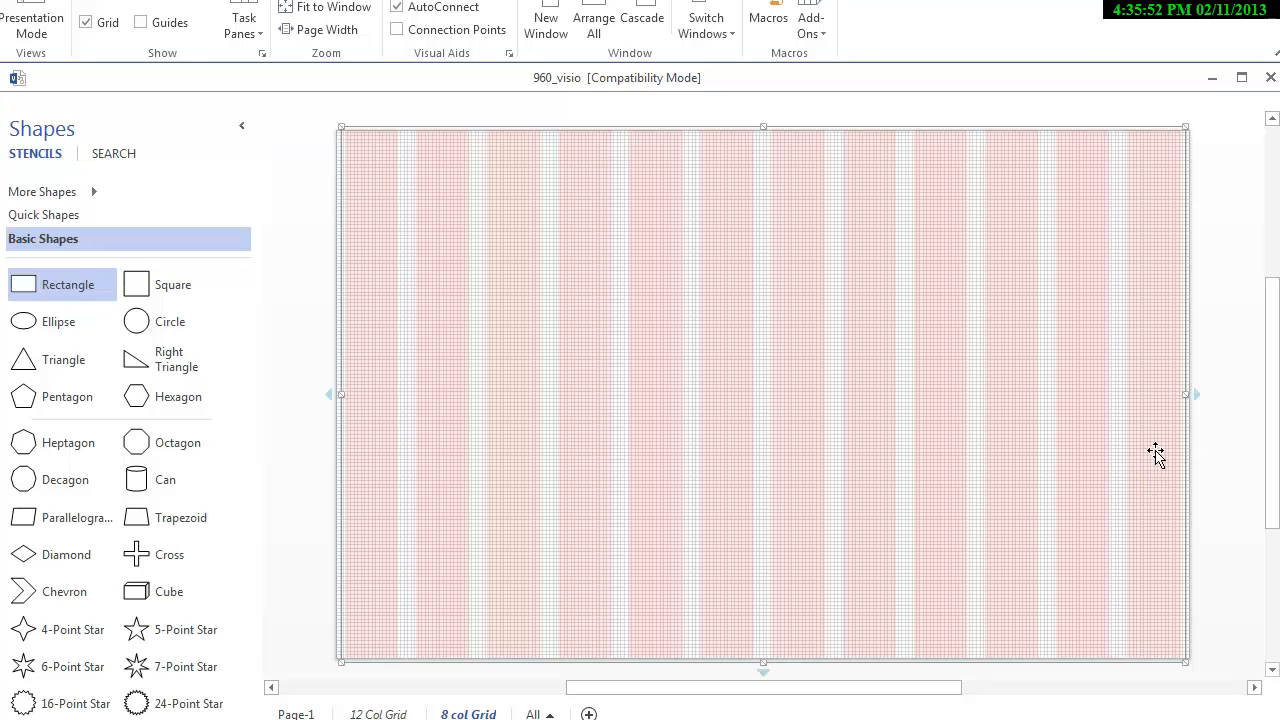
{"action": "left_click", "coordinate": [1155, 453]}
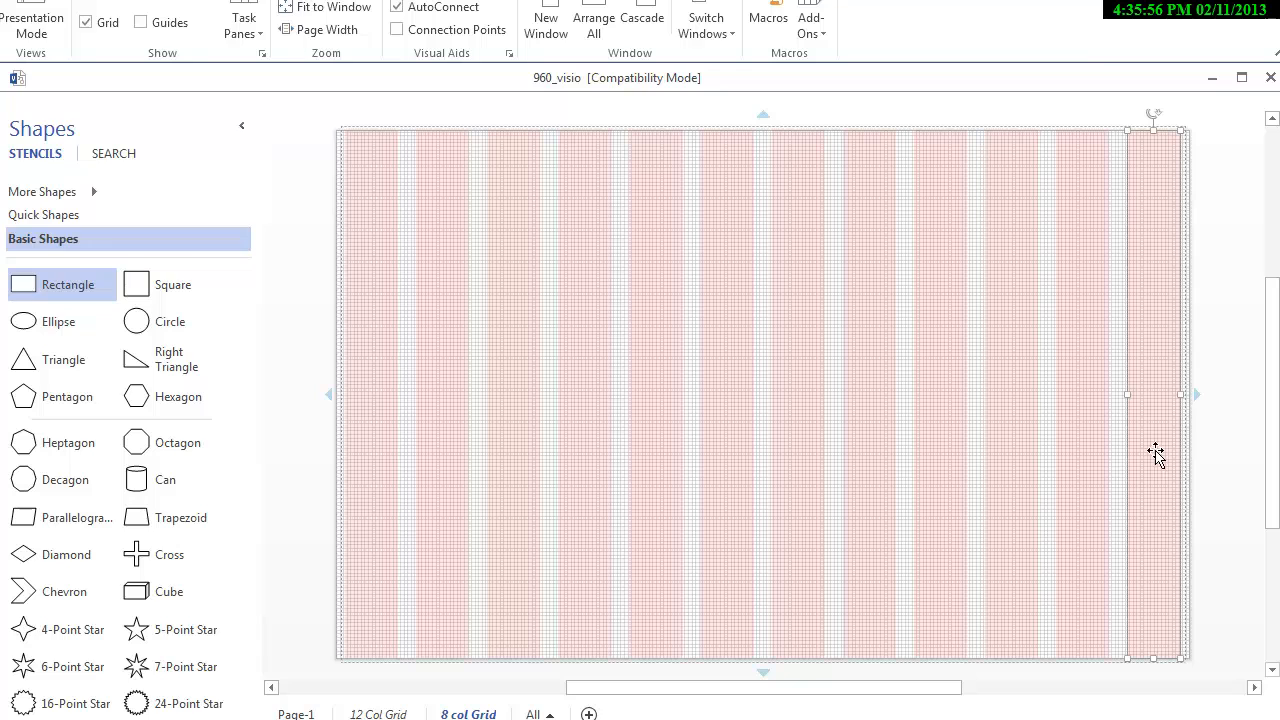
{"action": "key", "text": "Delete"}
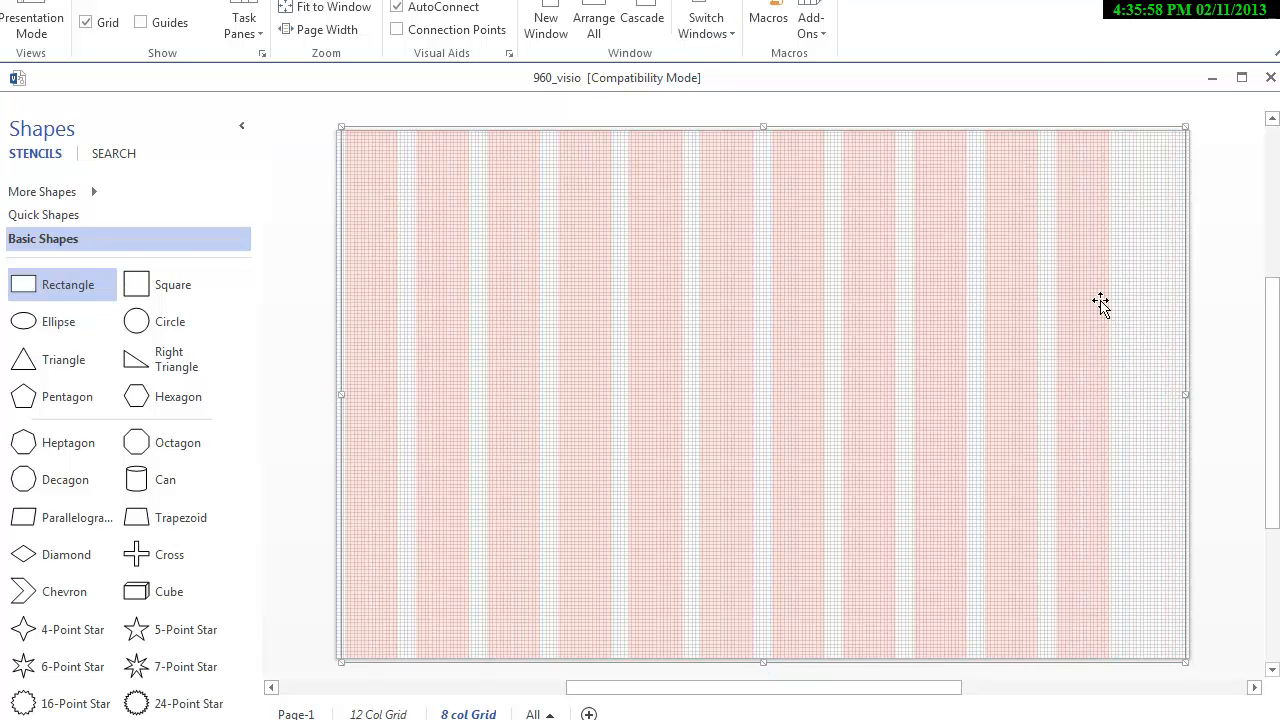
{"action": "left_click", "coordinate": [1100, 303]}
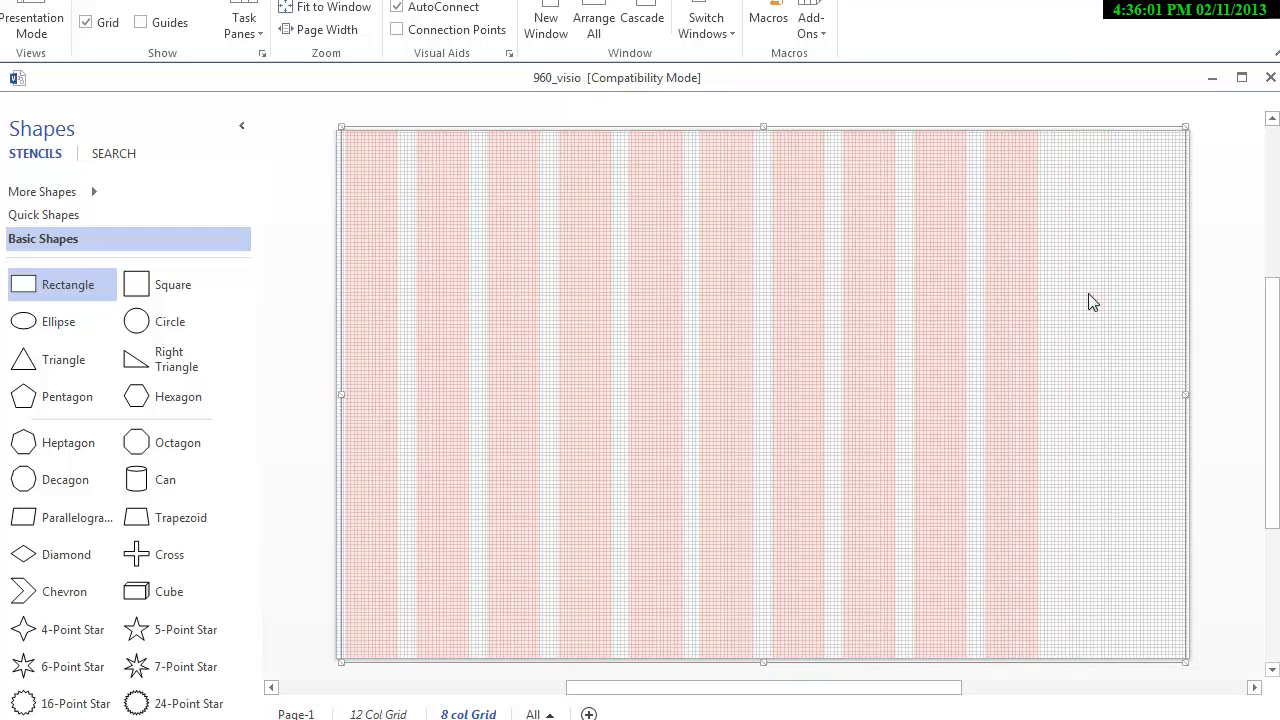
{"action": "left_click_drag", "start_coordinate": [1088, 300], "coordinate": [1016, 255]}
{"action": "key", "text": "Delete"}
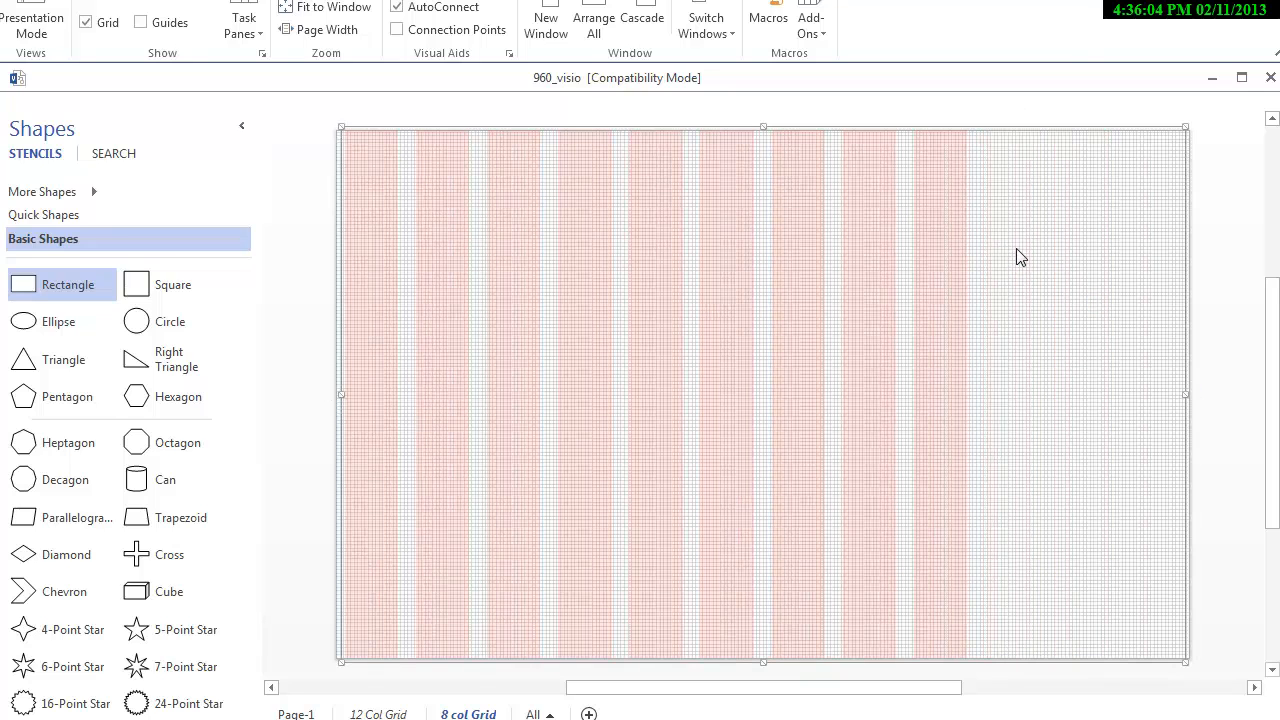
{"action": "left_click", "coordinate": [943, 257]}
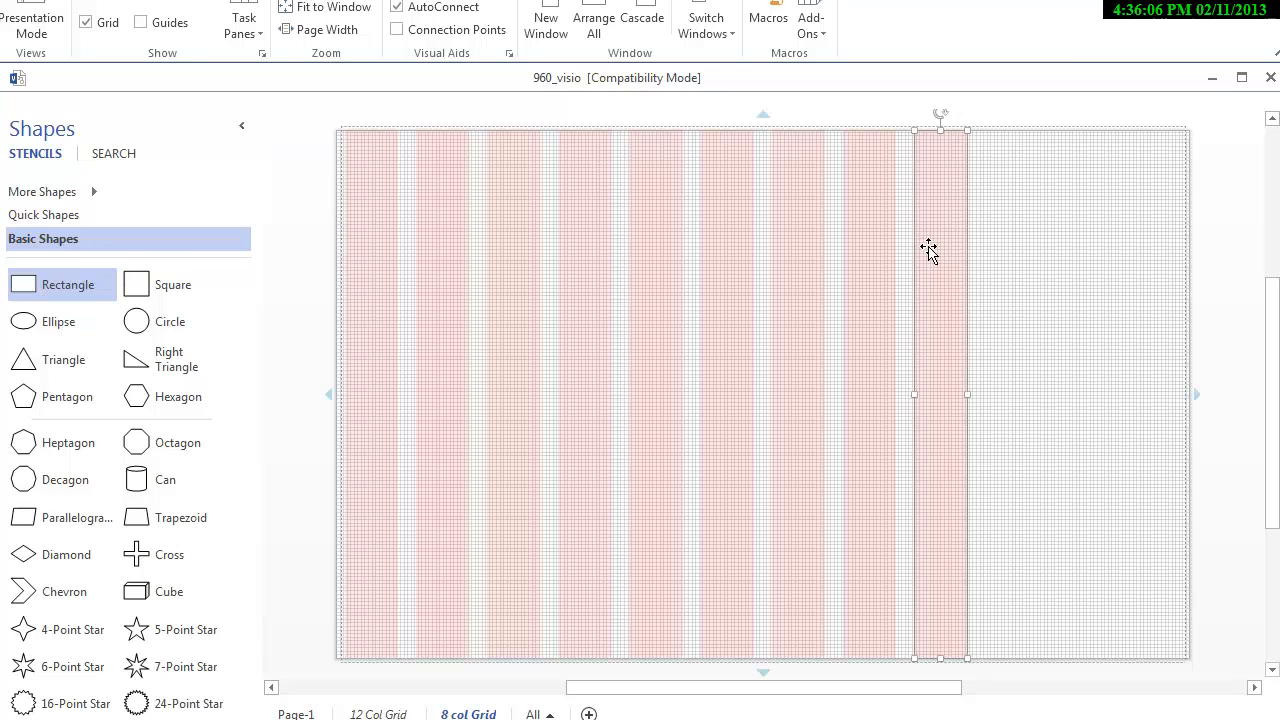
{"action": "key", "text": "Delete"}
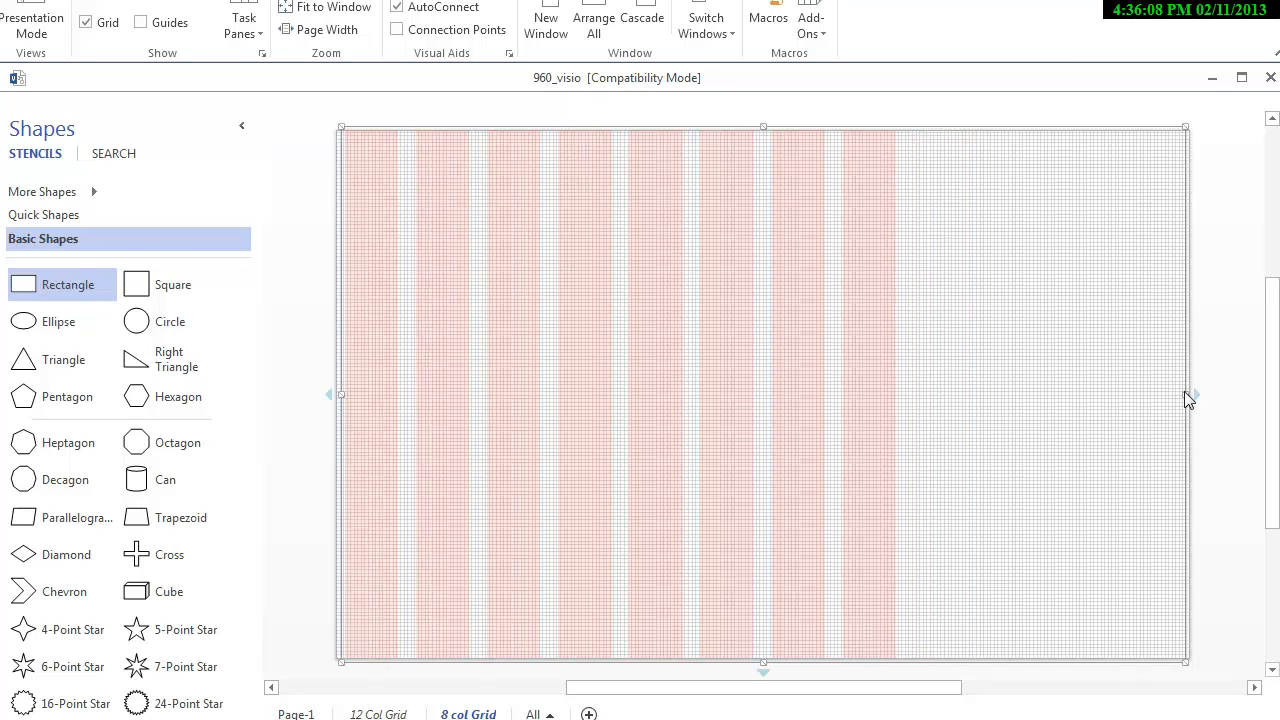
- Duplicate the 8 col Grid background page and rename the copy "4 Col Grid"
{"action": "mouse_move", "coordinate": [1188, 394]}
{"action": "left_click", "coordinate": [72, 0]}
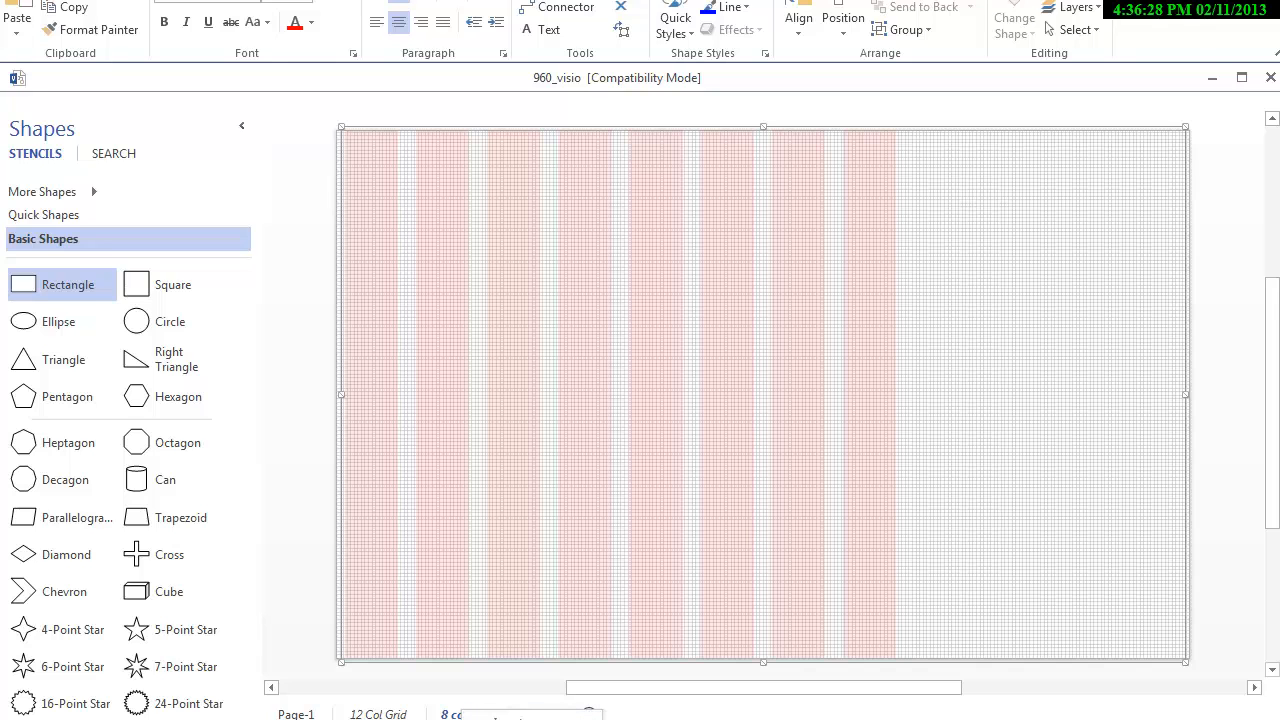
{"action": "left_click", "coordinate": [566, 714]}
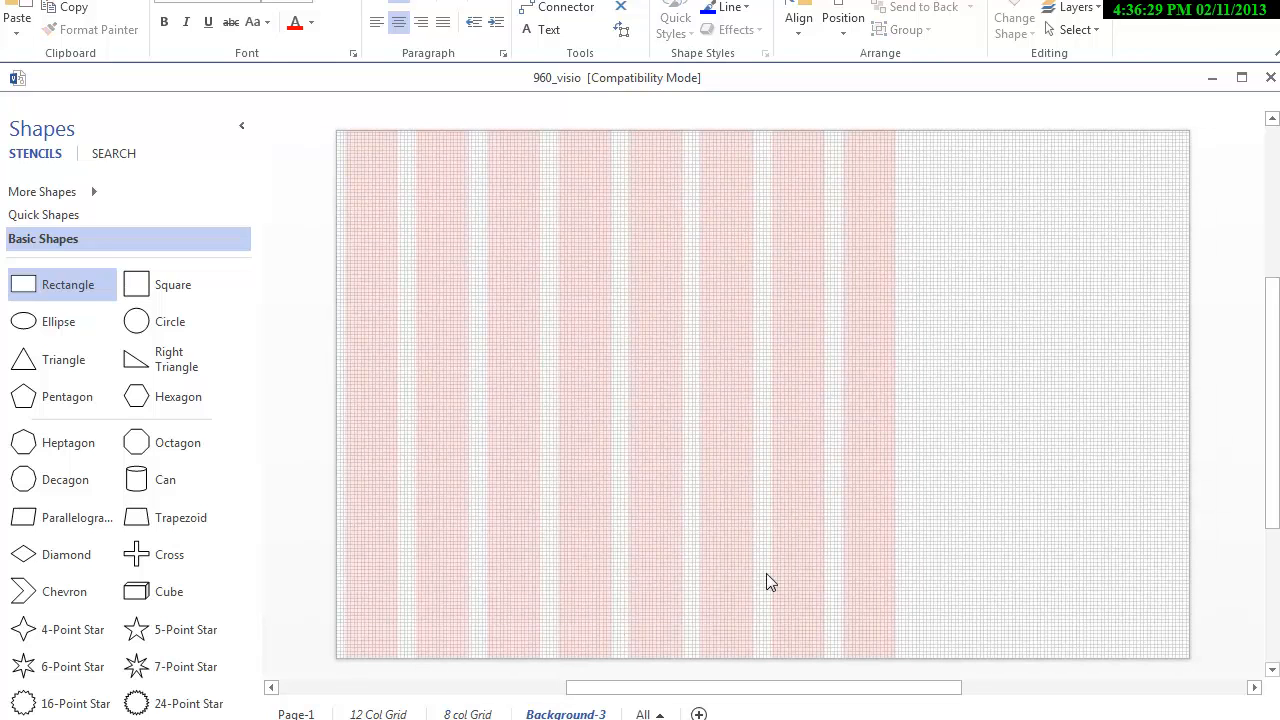
{"action": "left_click", "coordinate": [886, 443]}
{"action": "double_click", "coordinate": [567, 716]}
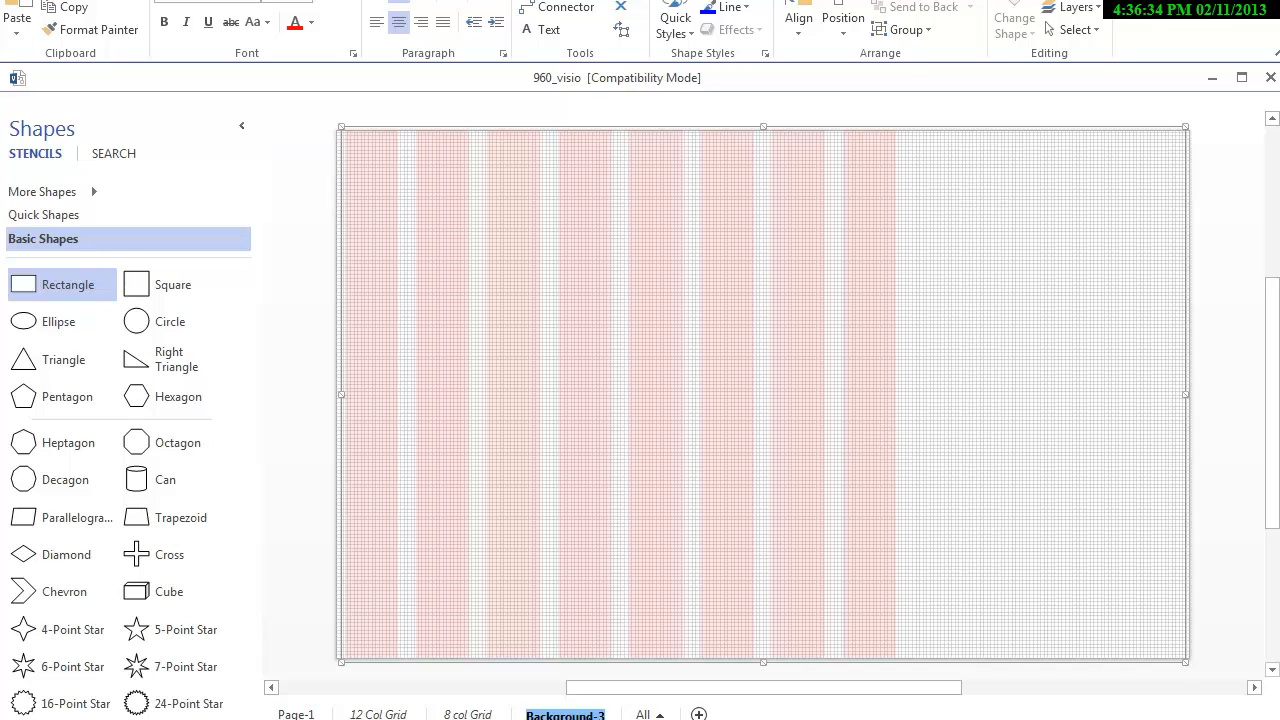
{"action": "type", "text": "4 Col Grid"}
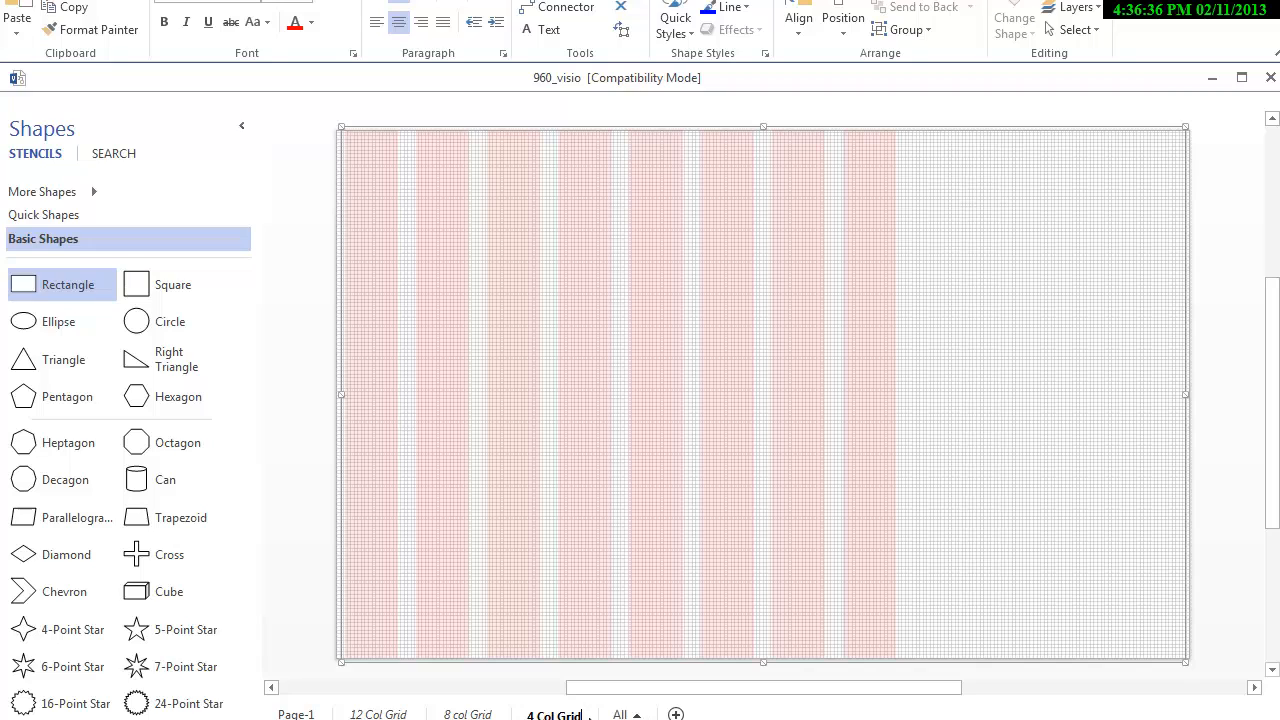
{"action": "left_click", "coordinate": [286, 470]}
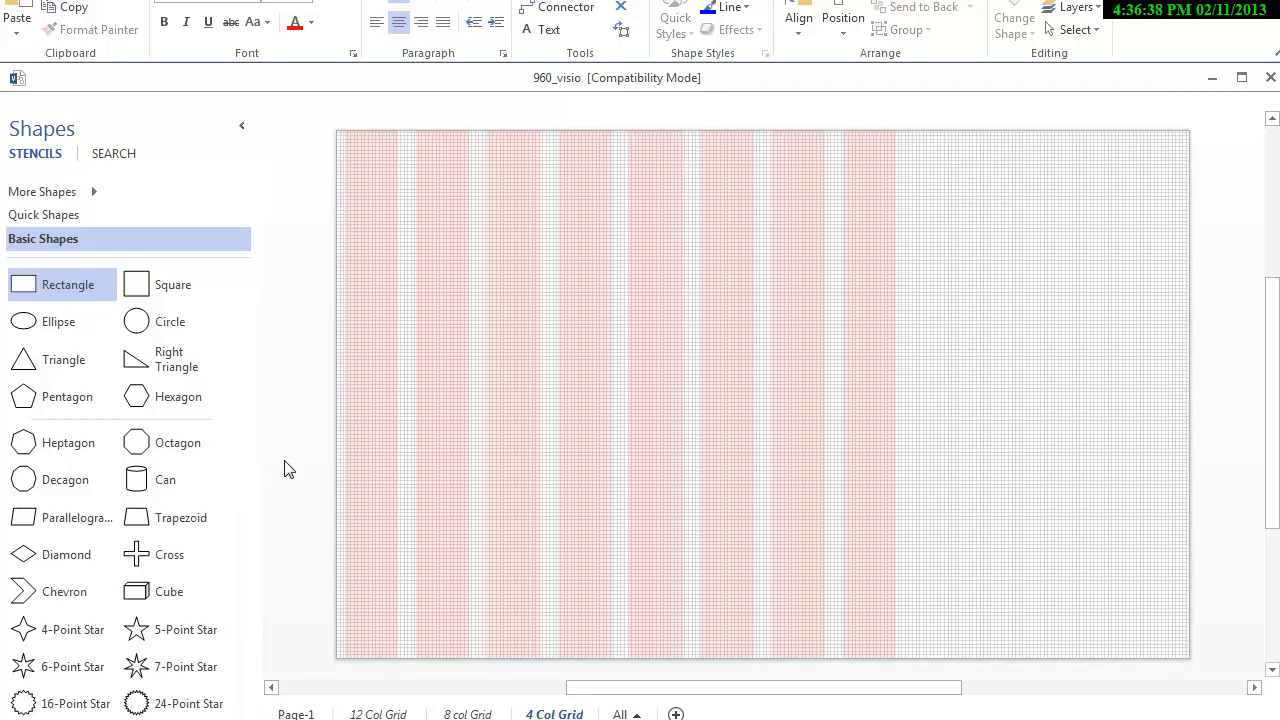
- Delete the four rightmost remaining columns from the grid group on the 4 Col Grid page
{"action": "left_click", "coordinate": [863, 452]}
{"action": "left_click", "coordinate": [863, 452]}
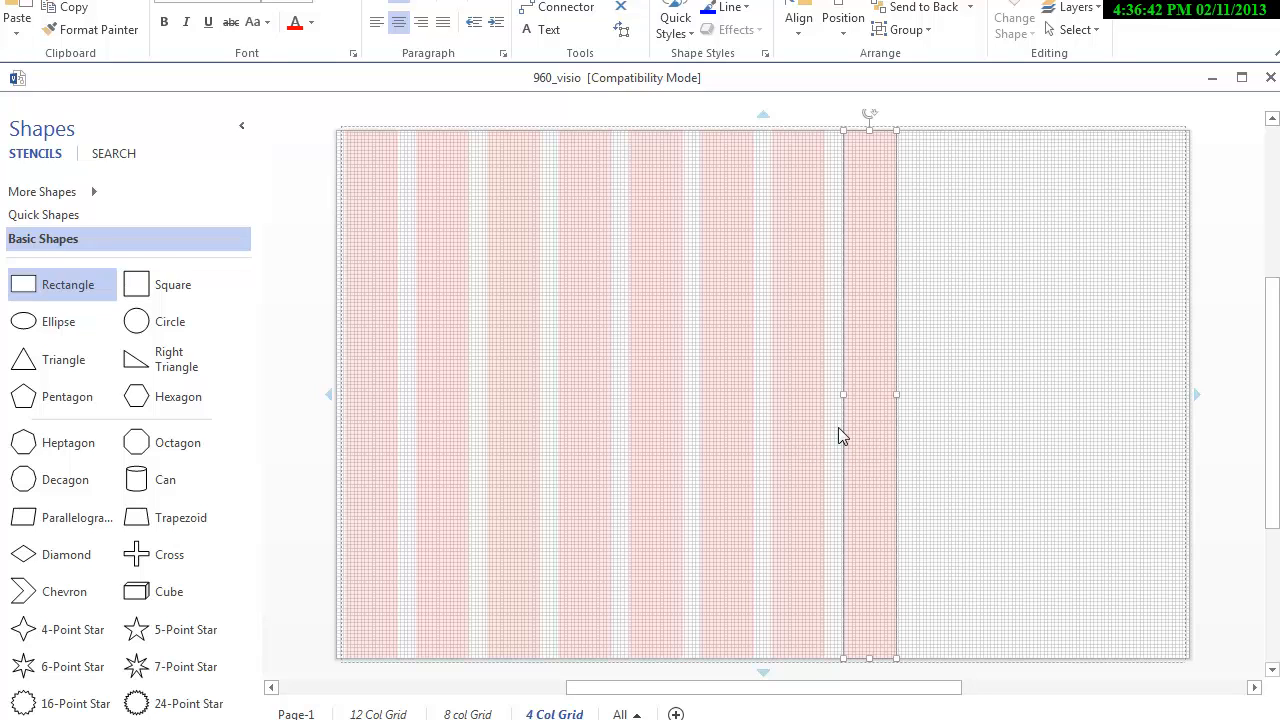
{"action": "key", "text": "Delete"}
{"action": "left_click", "coordinate": [819, 427]}
{"action": "key", "text": "Delete"}
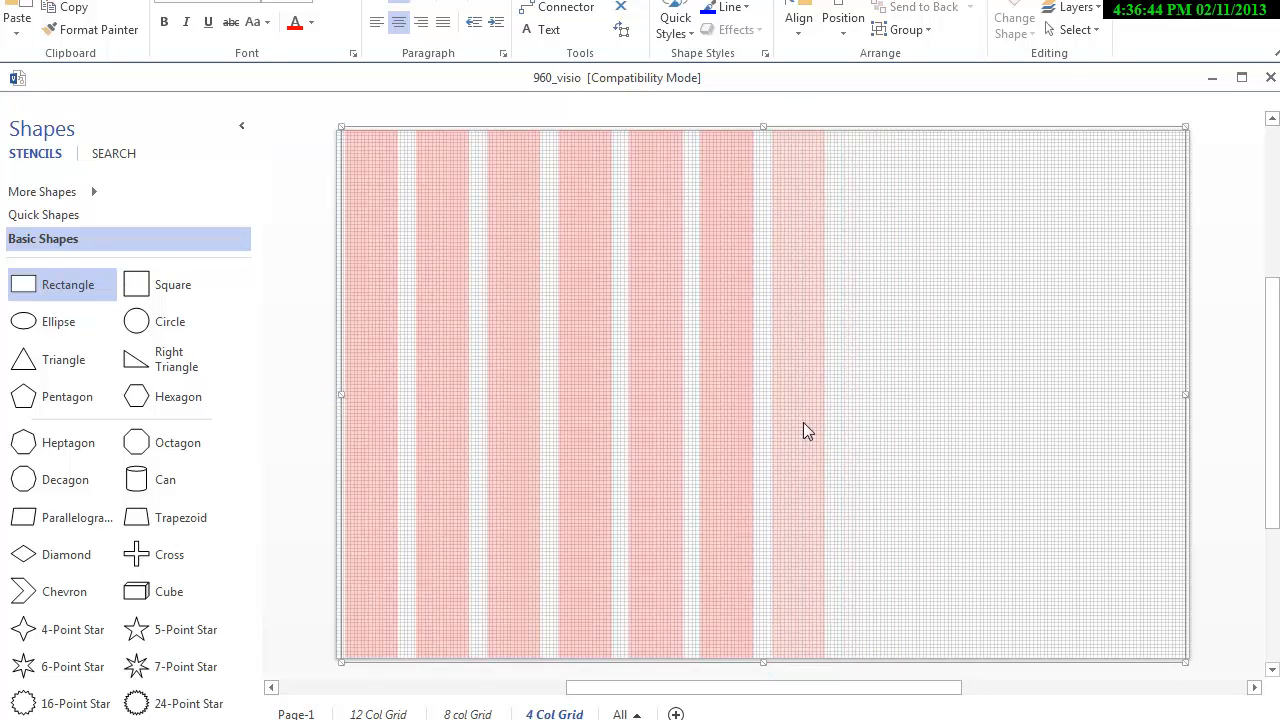
{"action": "left_click", "coordinate": [668, 411]}
{"action": "key", "text": "Delete"}
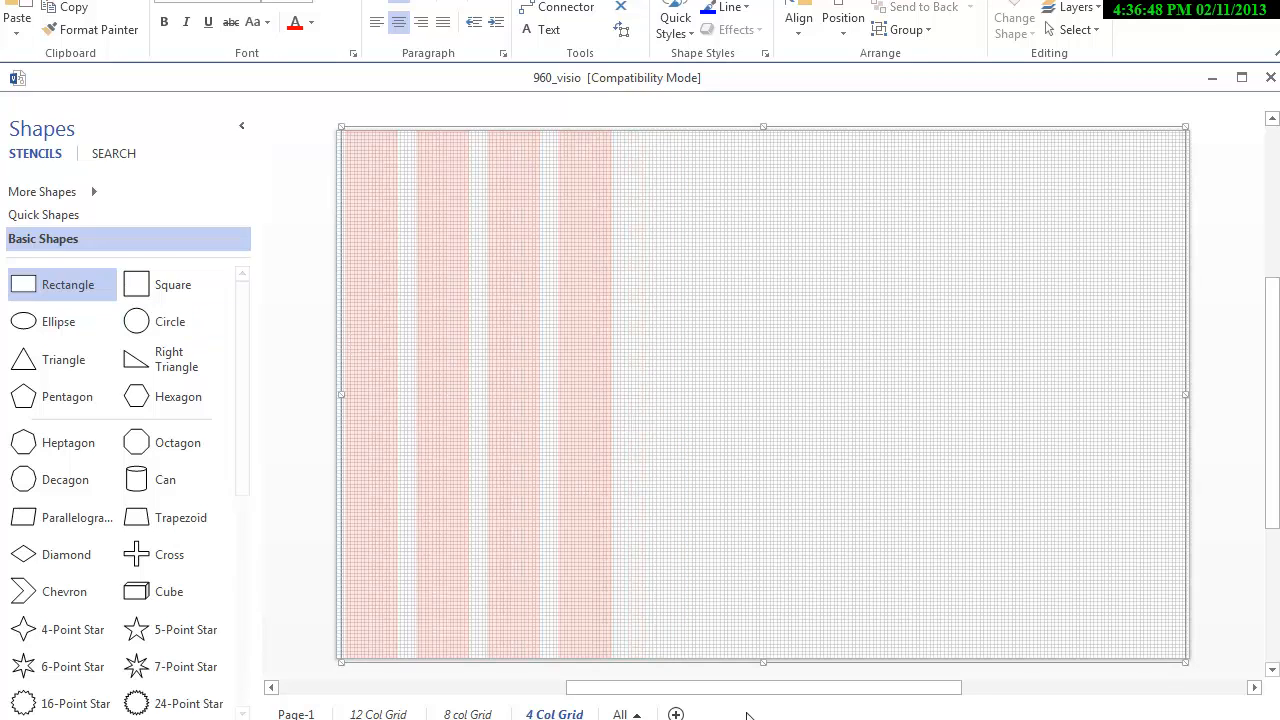
- Duplicate the Page-1 layout twice to create two more foreground pages, Page-2 and Page-3
{"action": "left_click", "coordinate": [296, 714]}
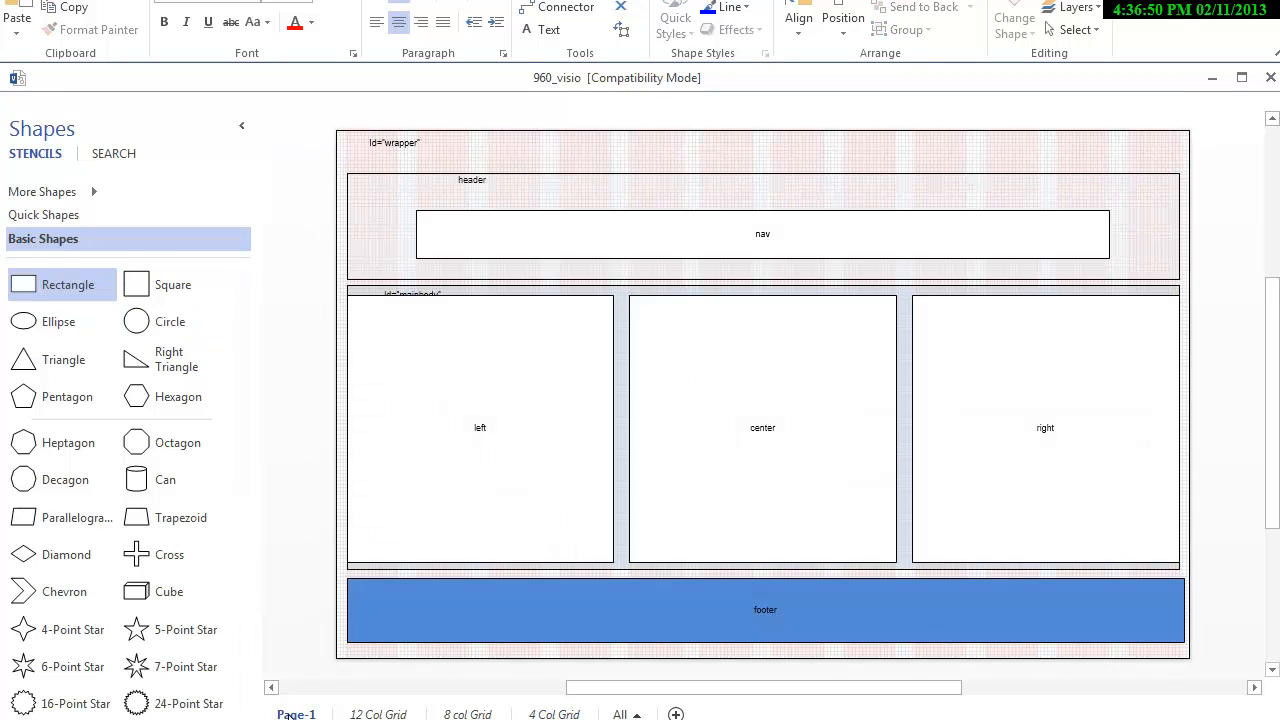
{"action": "right_click", "coordinate": [302, 716]}
{"action": "left_click", "coordinate": [340, 719]}
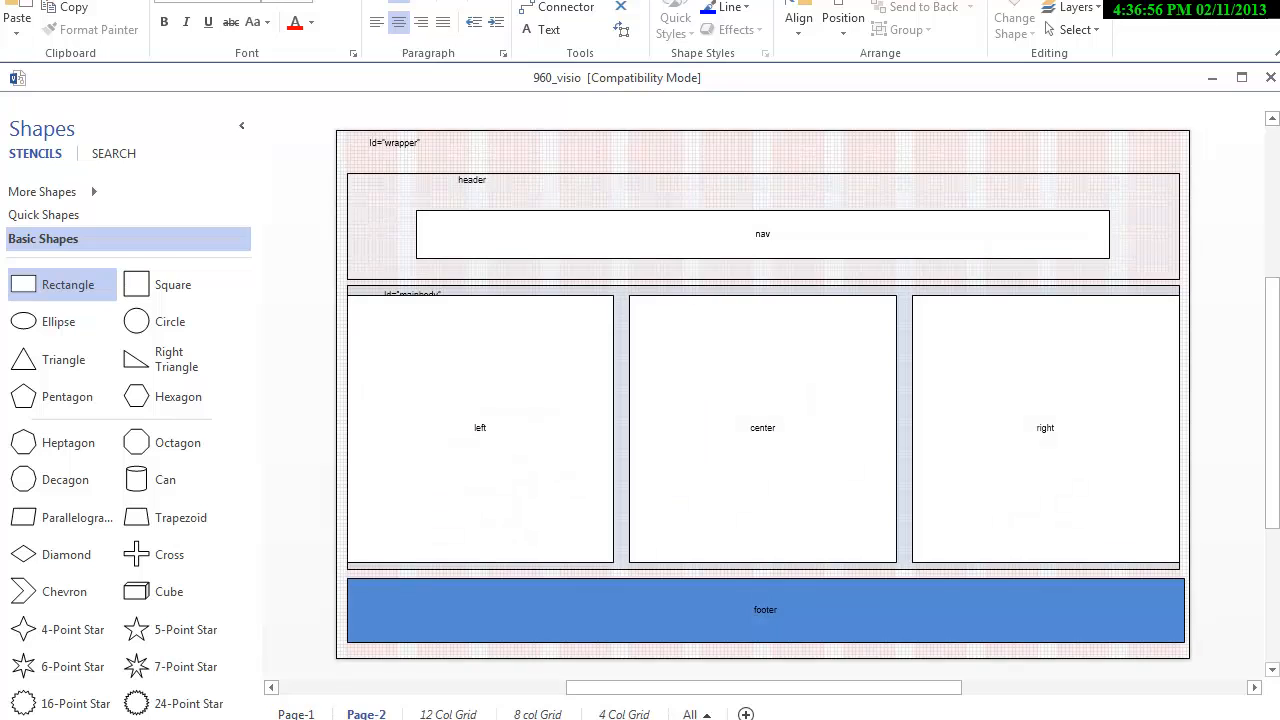
{"action": "right_click", "coordinate": [379, 714]}
{"action": "left_click", "coordinate": [400, 719]}
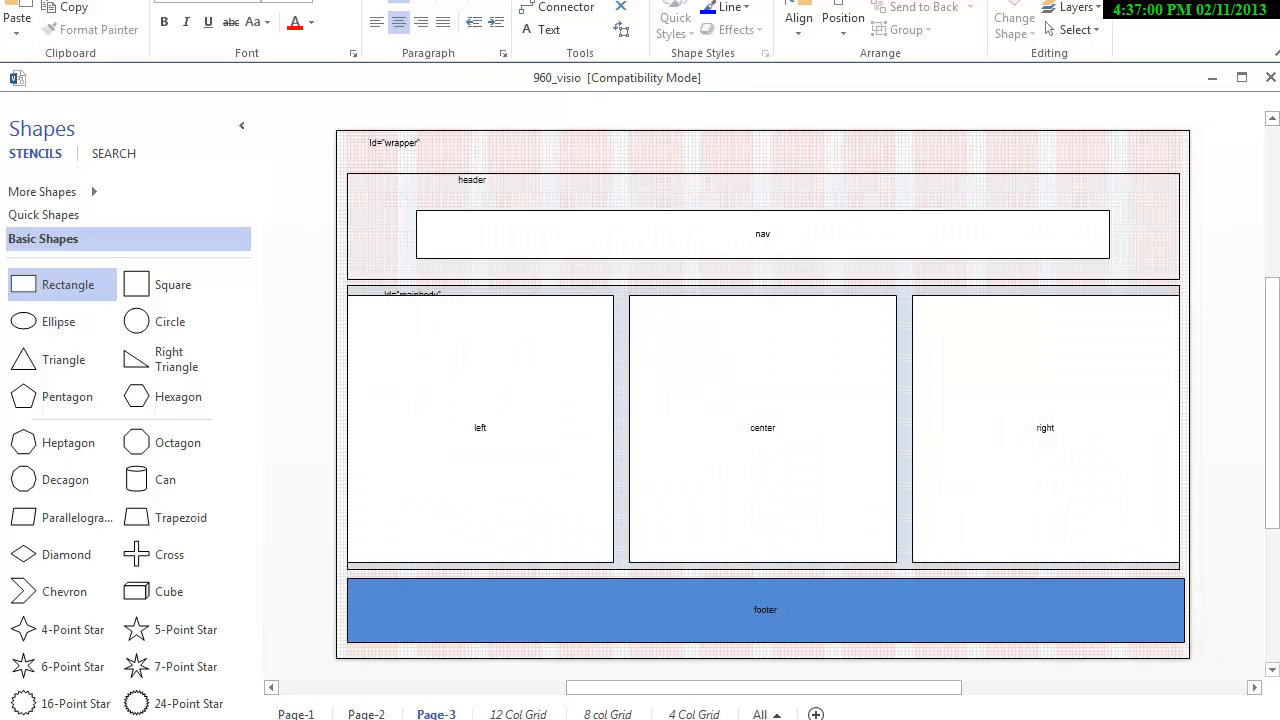
{"action": "left_click", "coordinate": [303, 716]}
{"action": "left_click", "coordinate": [378, 714]}
{"action": "left_click", "coordinate": [436, 714]}
{"action": "left_click", "coordinate": [296, 714]}
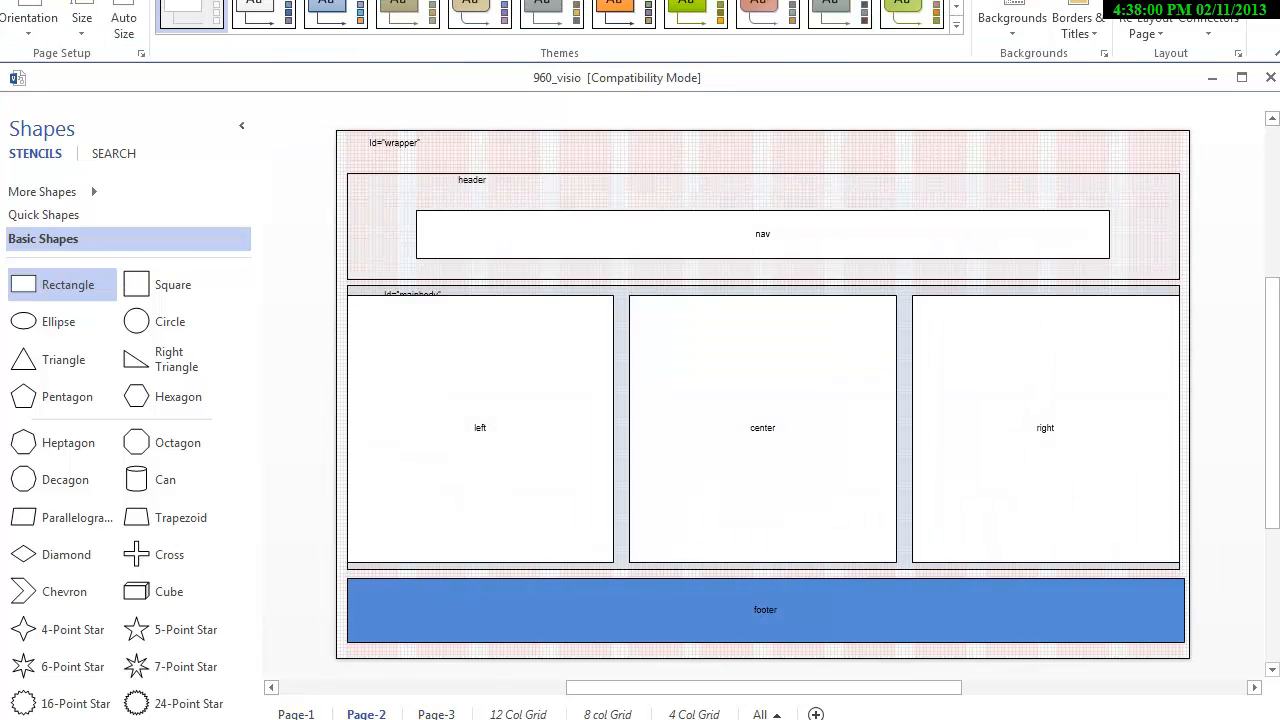
- Set the background of Page-2 to 8 col Grid in its page properties
{"action": "right_click", "coordinate": [355, 711]}
{"action": "left_click_drag", "start_coordinate": [1040, 719], "coordinate": [1040, 583]}
{"action": "right_click", "coordinate": [366, 536]}
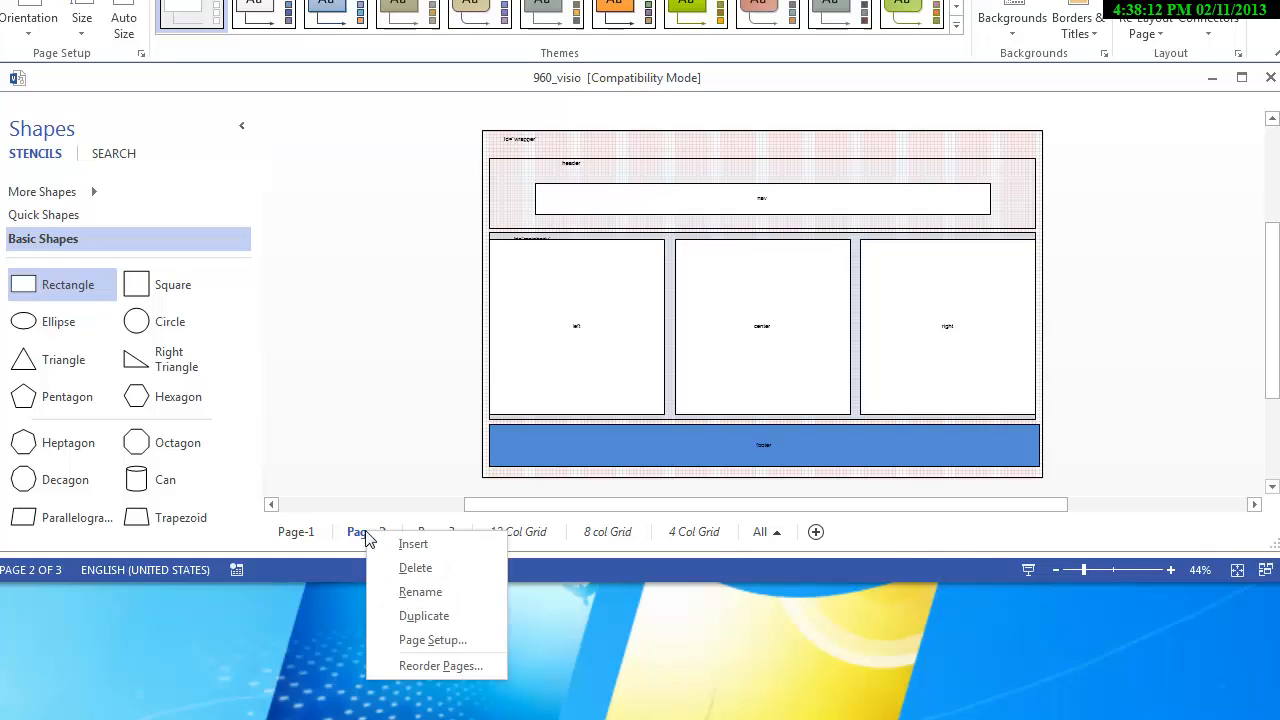
{"action": "left_click", "coordinate": [432, 640]}
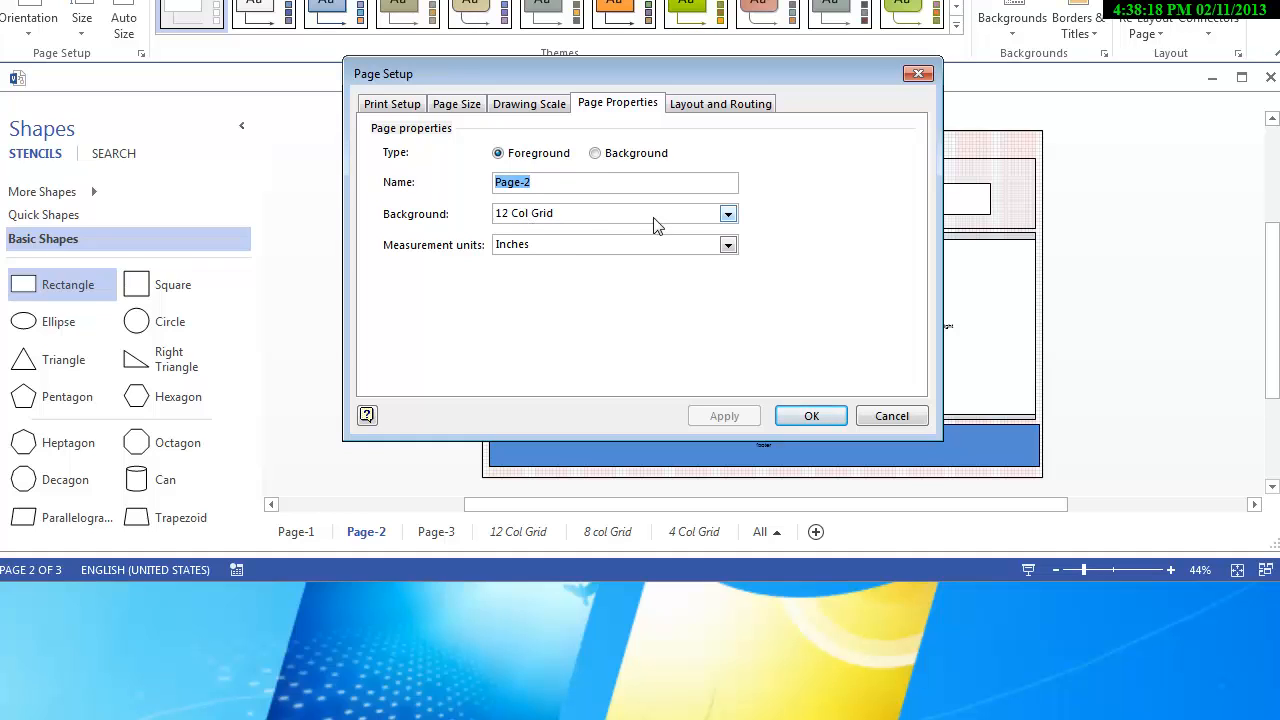
{"action": "left_click", "coordinate": [728, 216]}
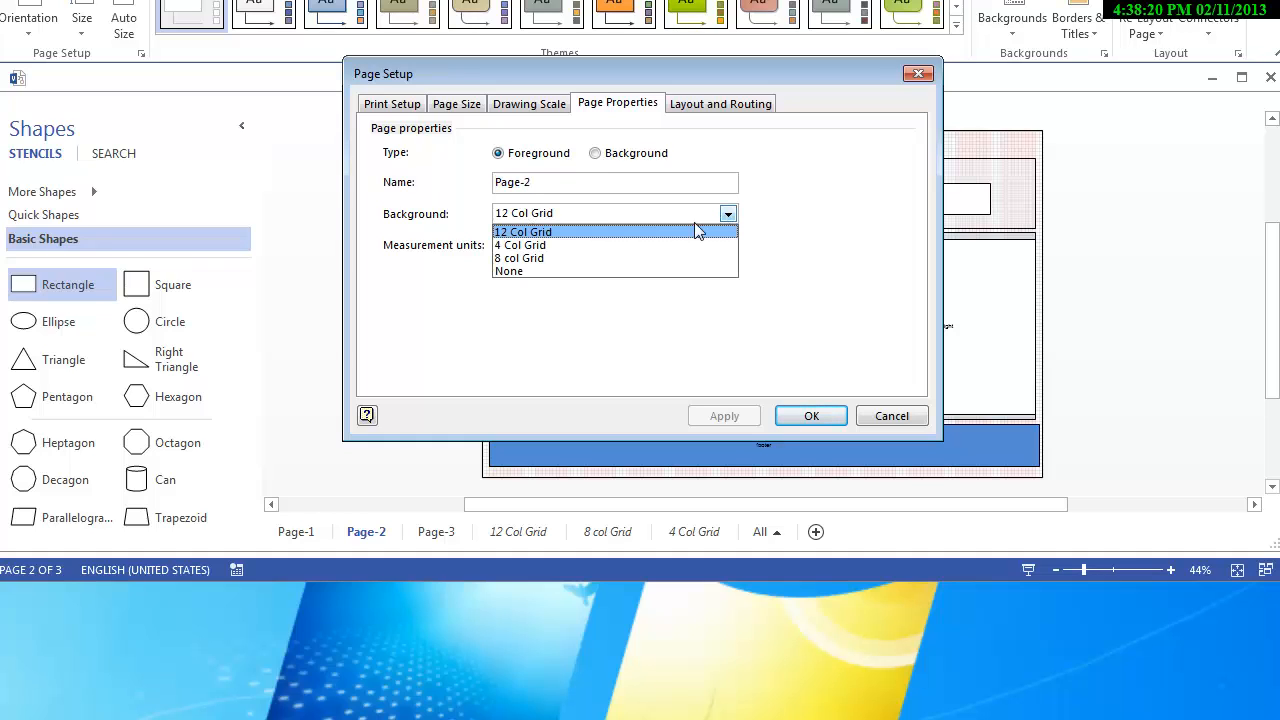
{"action": "left_click", "coordinate": [616, 258]}
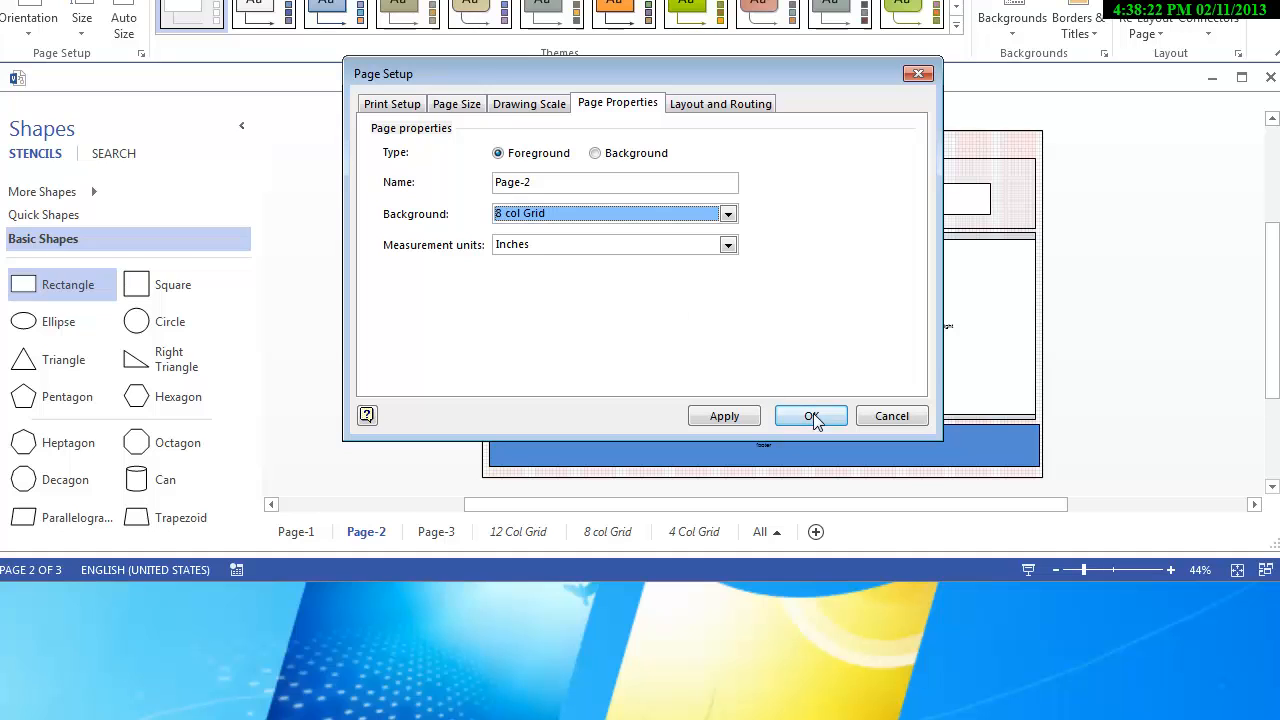
{"action": "left_click", "coordinate": [734, 419]}
{"action": "left_click", "coordinate": [810, 416]}
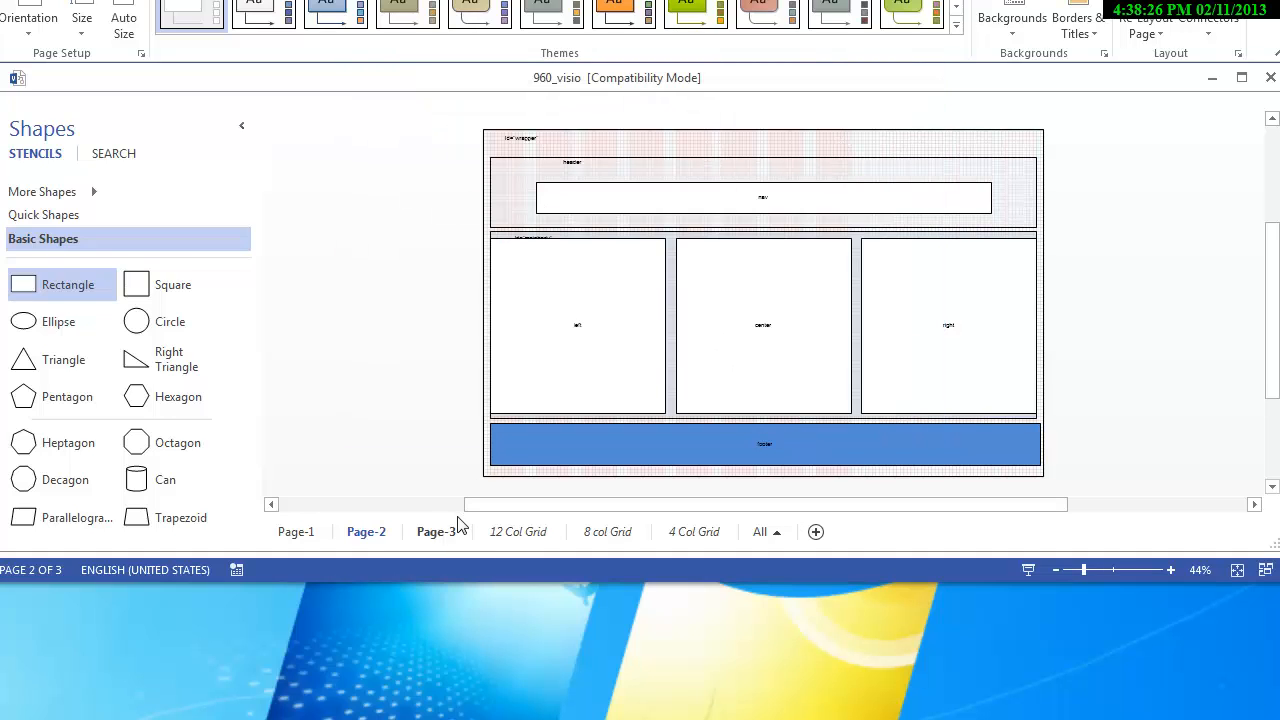
- Set the background of Page-3 to 4 Col Grid in its page properties, and return to Page-2
{"action": "left_click", "coordinate": [430, 536]}
{"action": "right_click", "coordinate": [430, 538]}
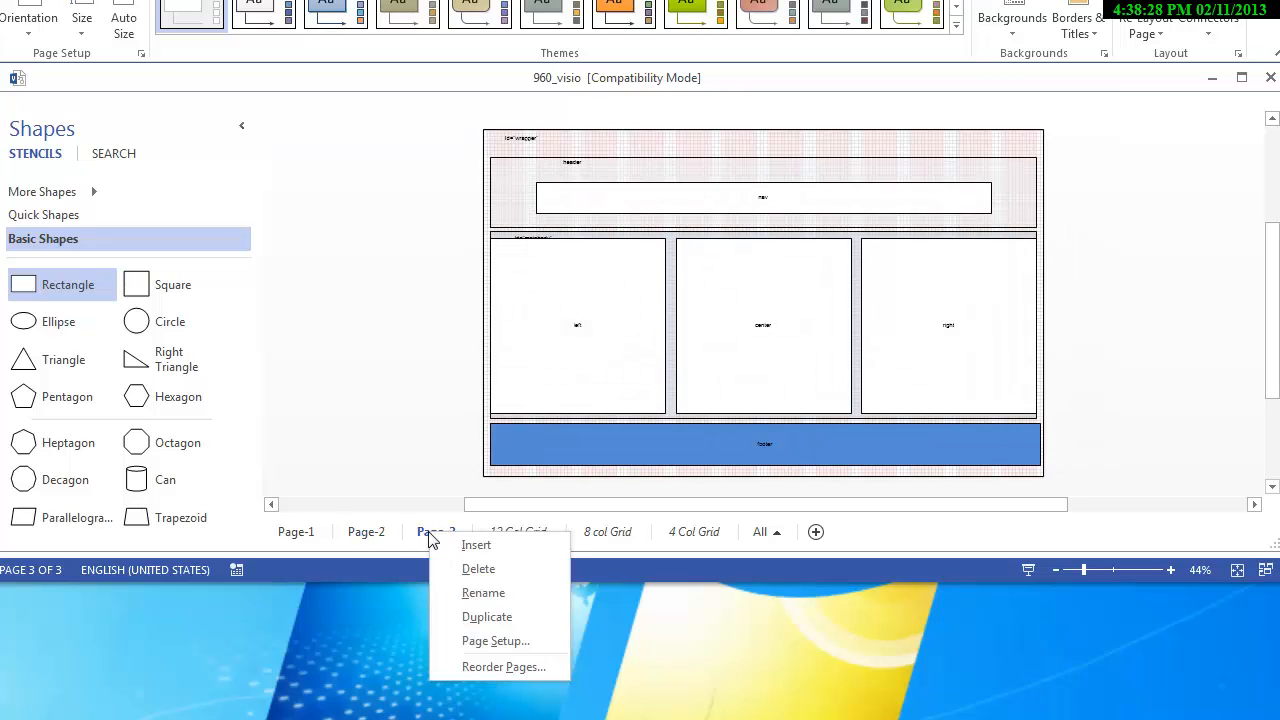
{"action": "left_click", "coordinate": [487, 638]}
{"action": "left_click", "coordinate": [728, 214]}
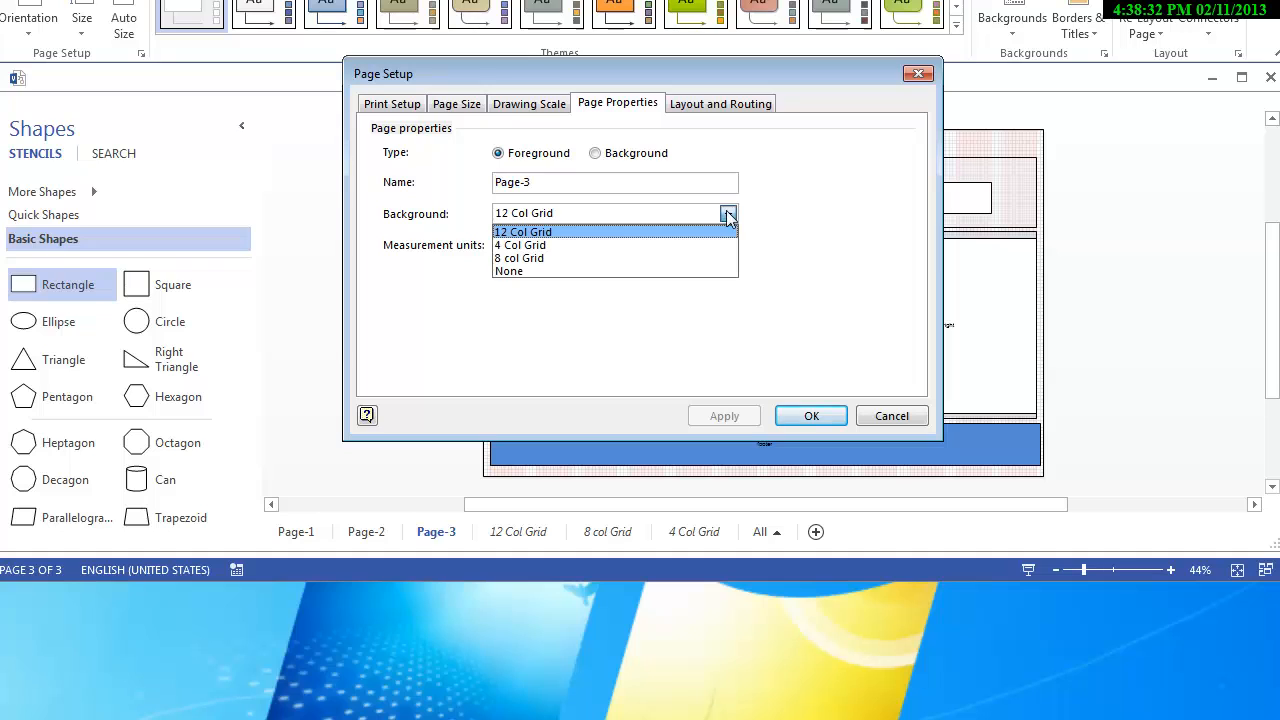
{"action": "left_click", "coordinate": [657, 246]}
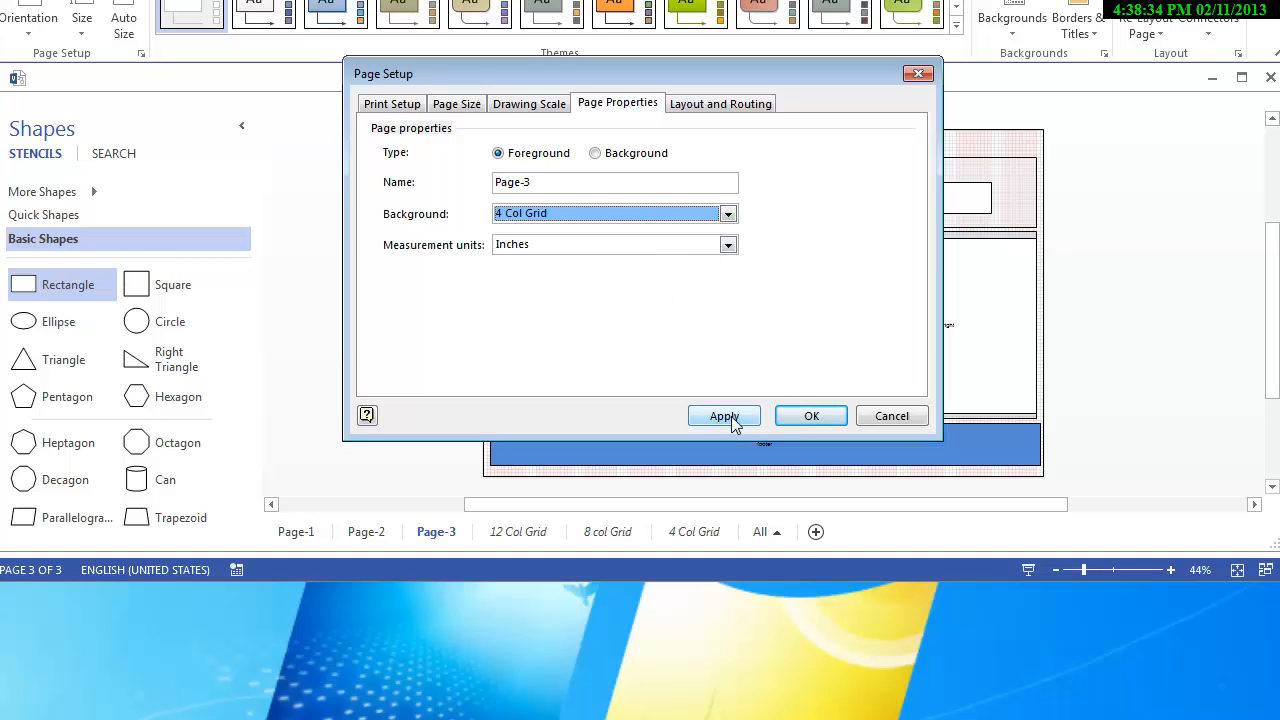
{"action": "left_click", "coordinate": [808, 414]}
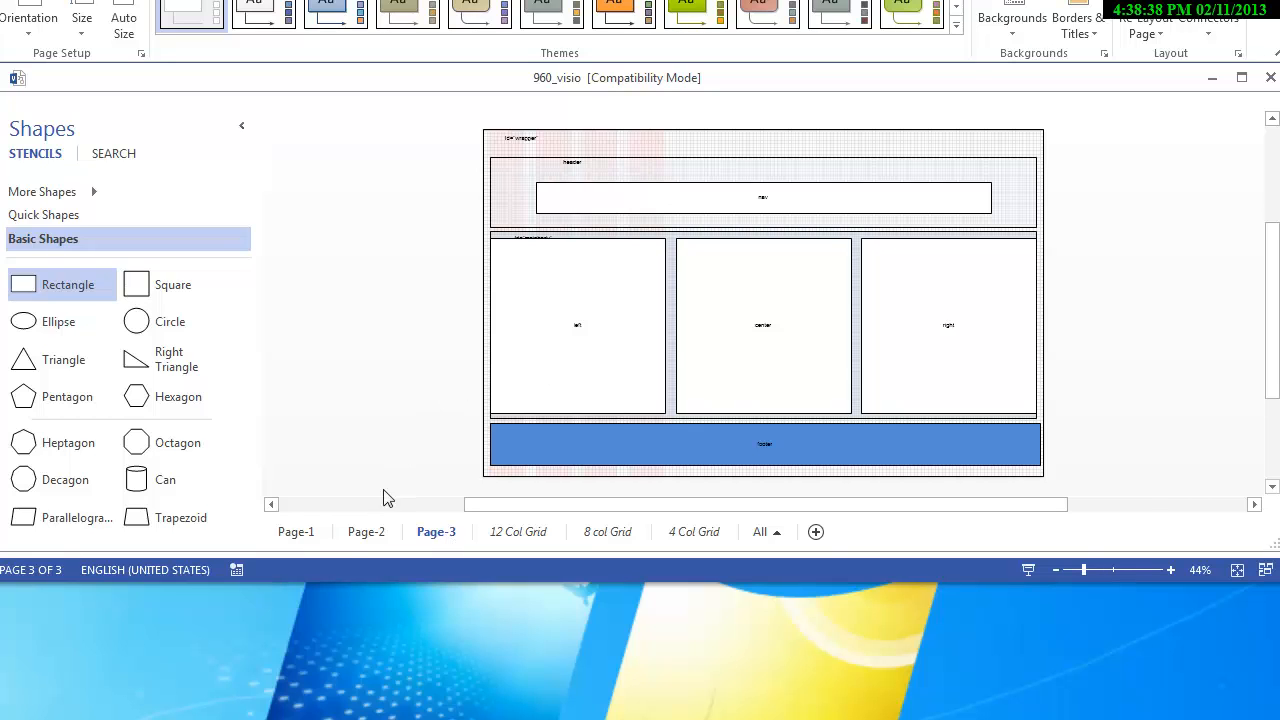
{"action": "left_click", "coordinate": [362, 536]}
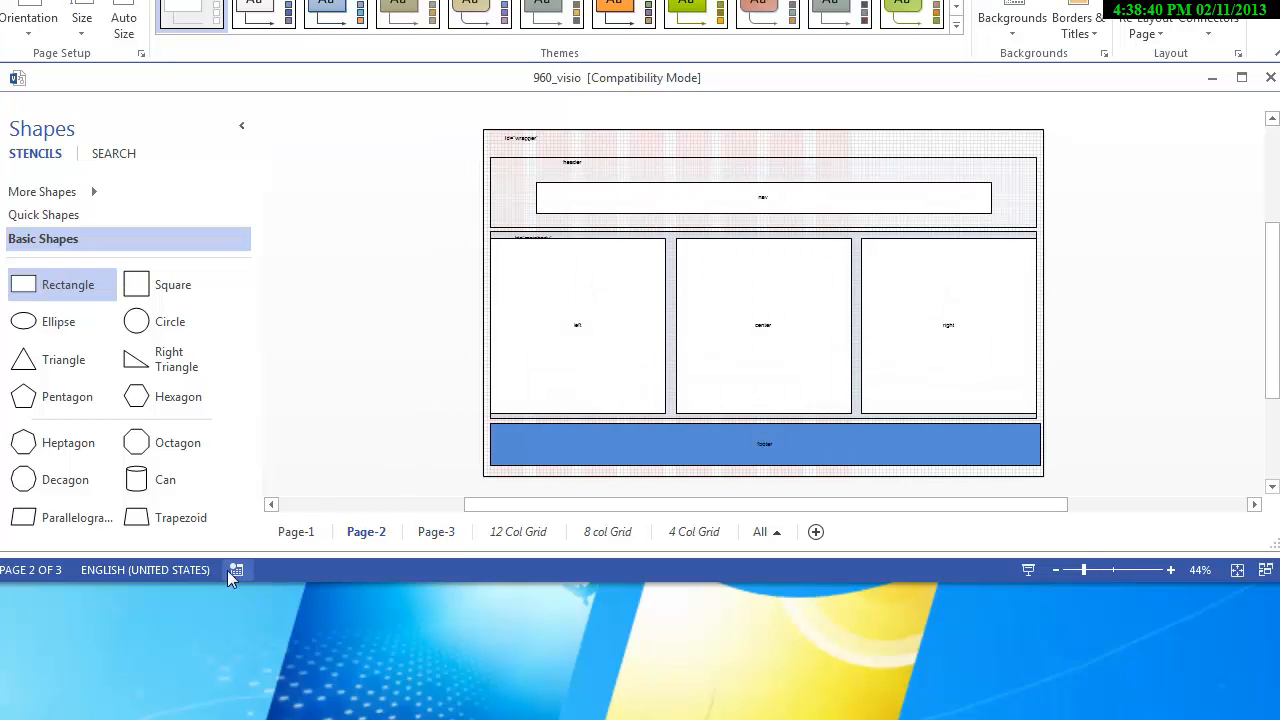
- Enlarge the drawing window, and narrow the header box on Page-2 to end at the right edge of the eight-column grid
{"action": "left_click", "coordinate": [294, 535]}
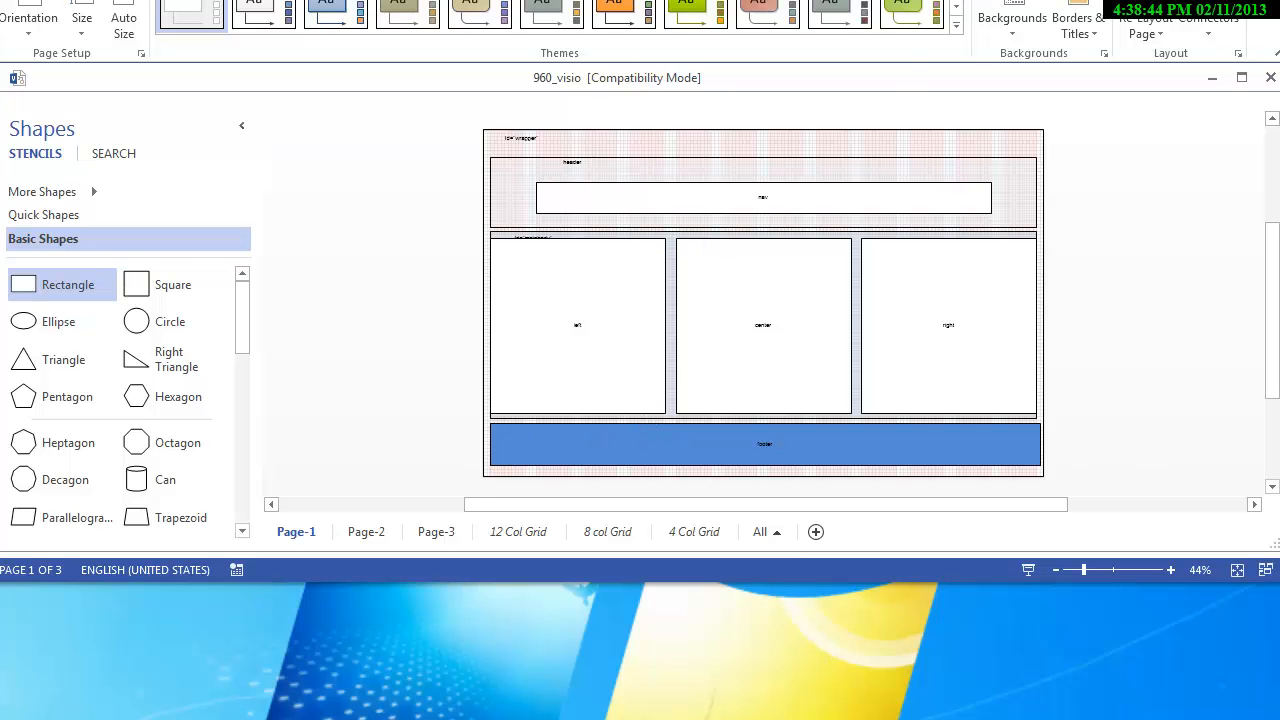
{"action": "left_click_drag", "start_coordinate": [1279, 583], "coordinate": [1273, 719]}
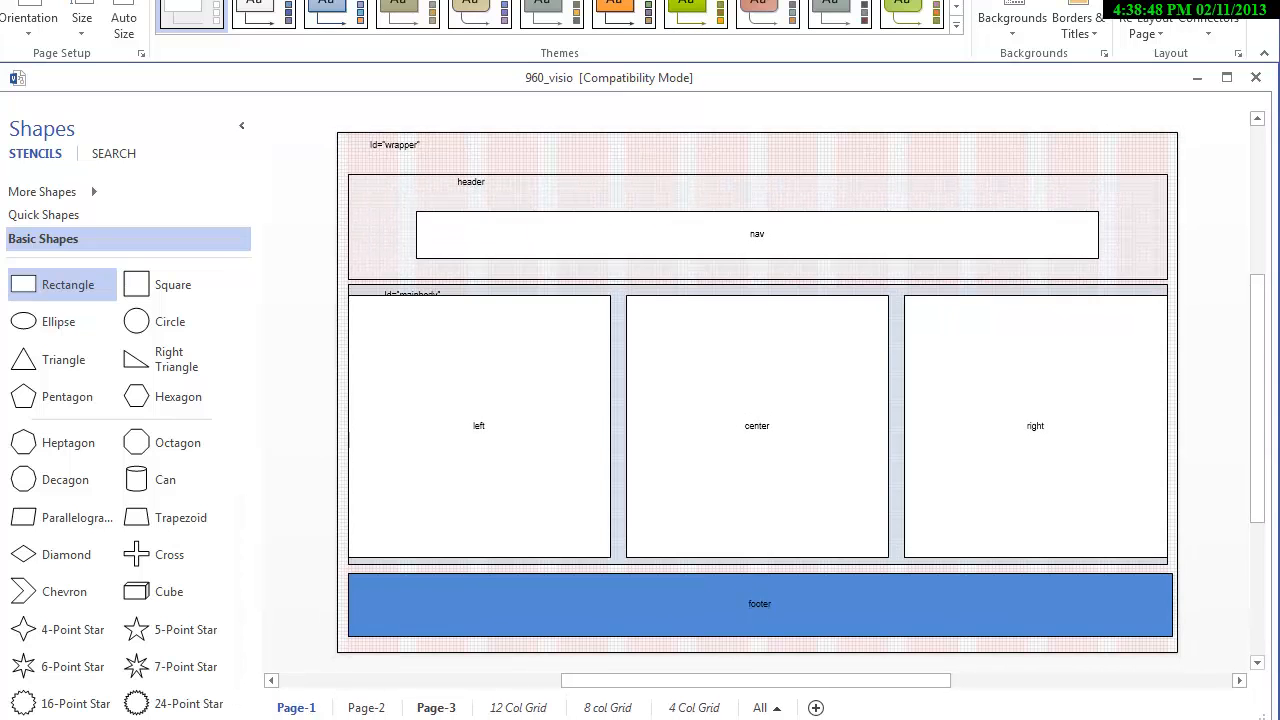
{"action": "left_click", "coordinate": [375, 708]}
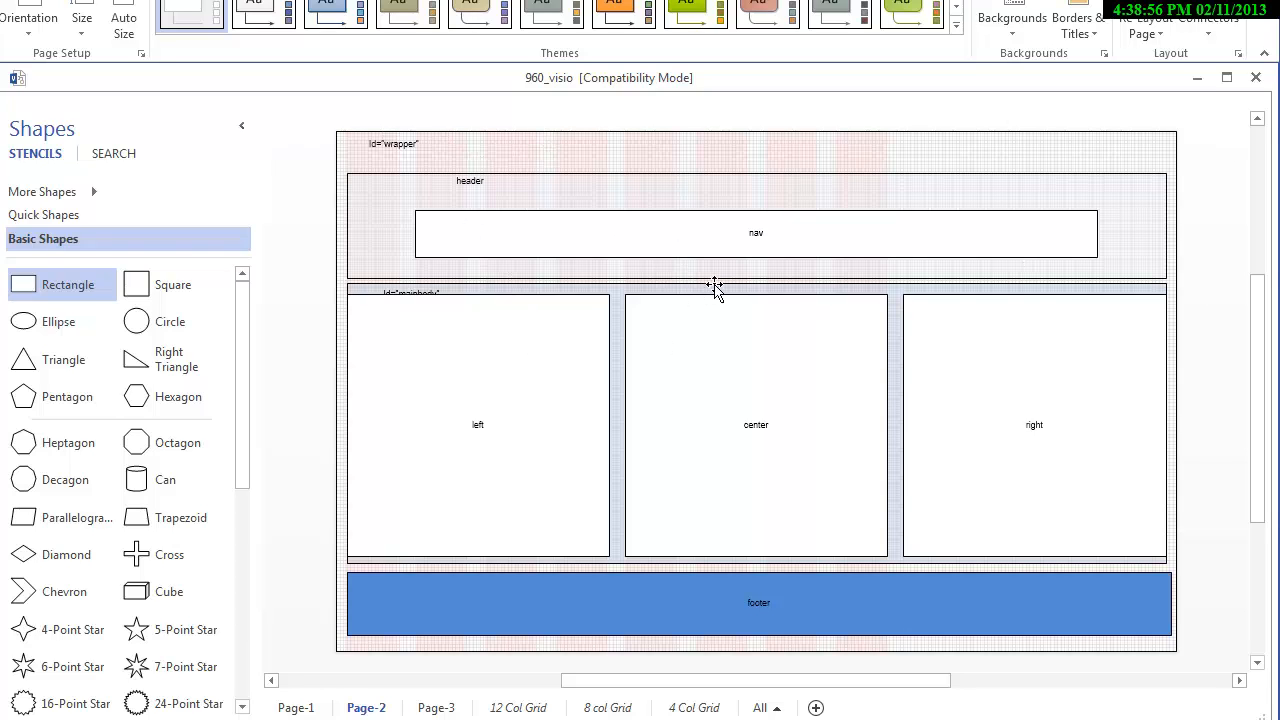
{"action": "left_click", "coordinate": [960, 197]}
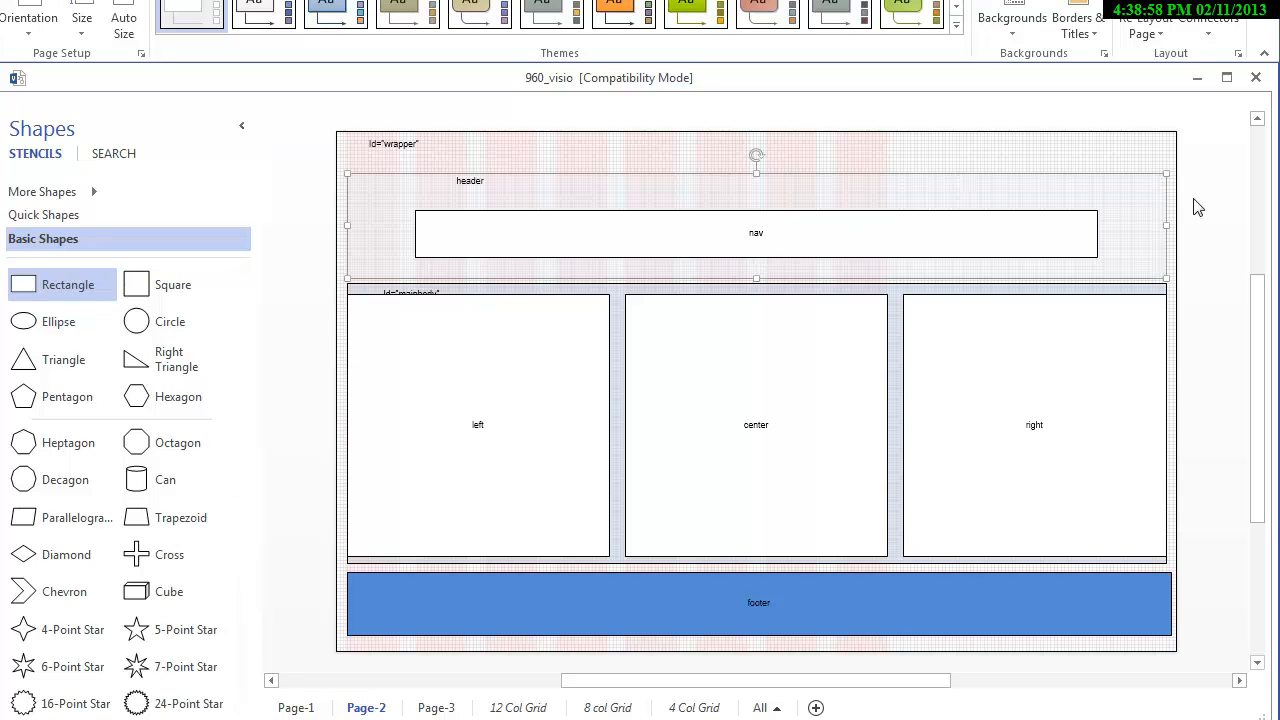
{"action": "left_click_drag", "start_coordinate": [1164, 225], "coordinate": [887, 225]}
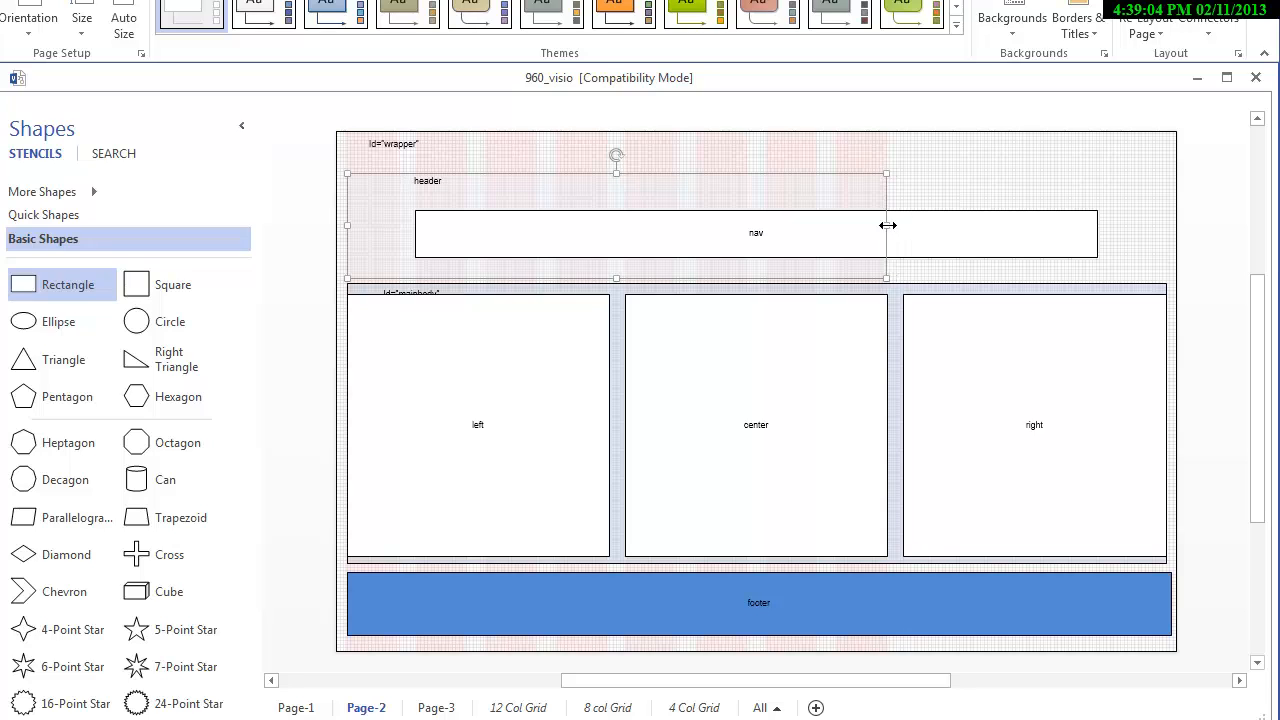
- Resize the nav box on Page-2 to span the six inner grid columns within the header
{"action": "left_click", "coordinate": [1068, 236]}
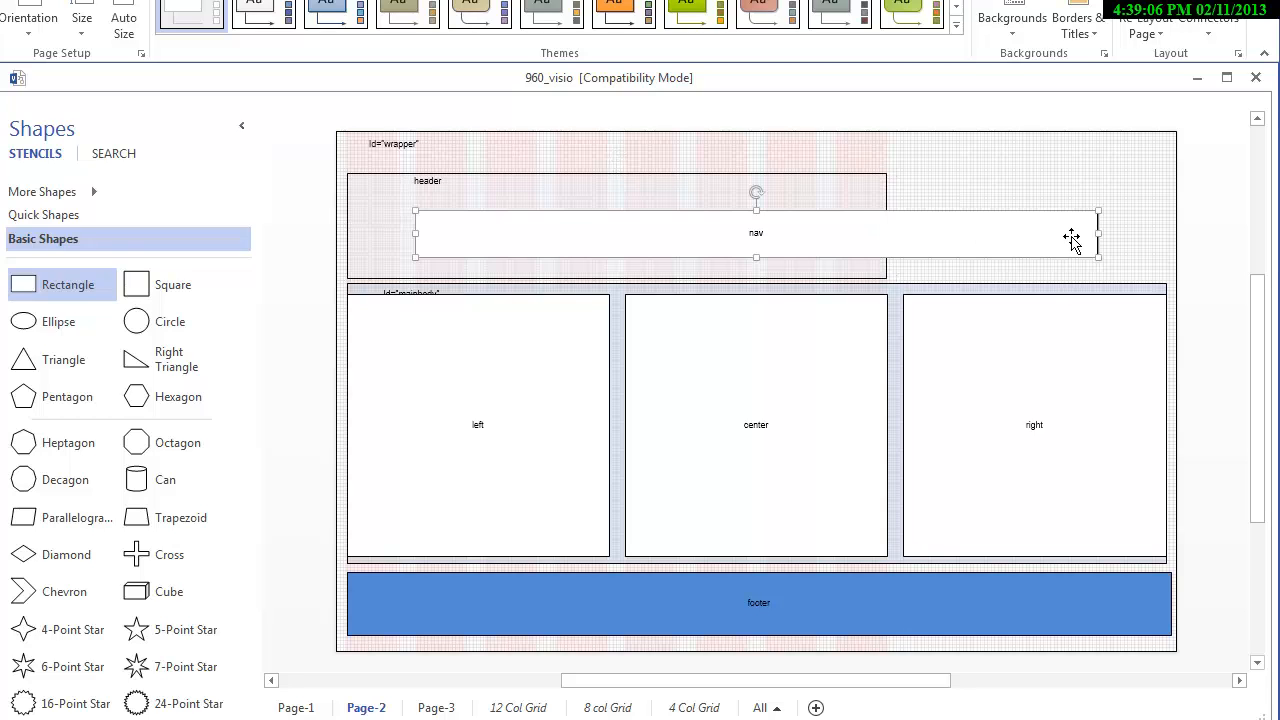
{"action": "left_click_drag", "start_coordinate": [1096, 236], "coordinate": [816, 236]}
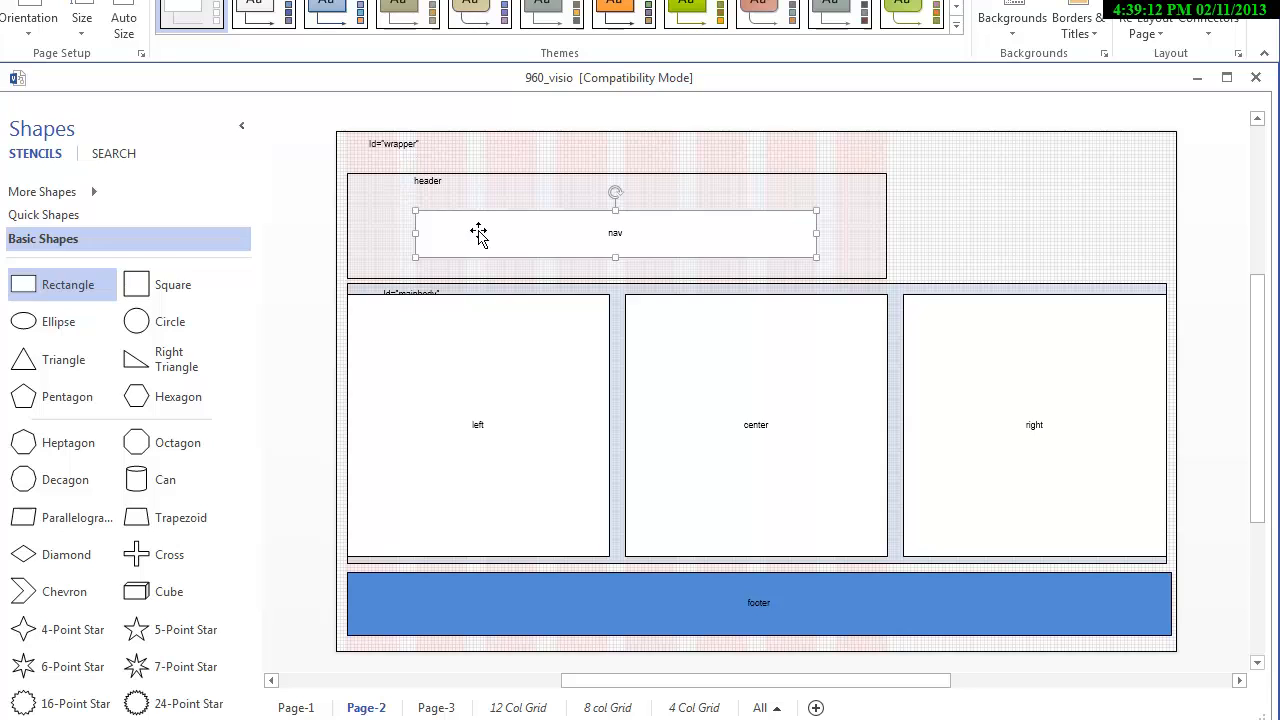
{"action": "left_click_drag", "start_coordinate": [416, 233], "coordinate": [347, 233]}
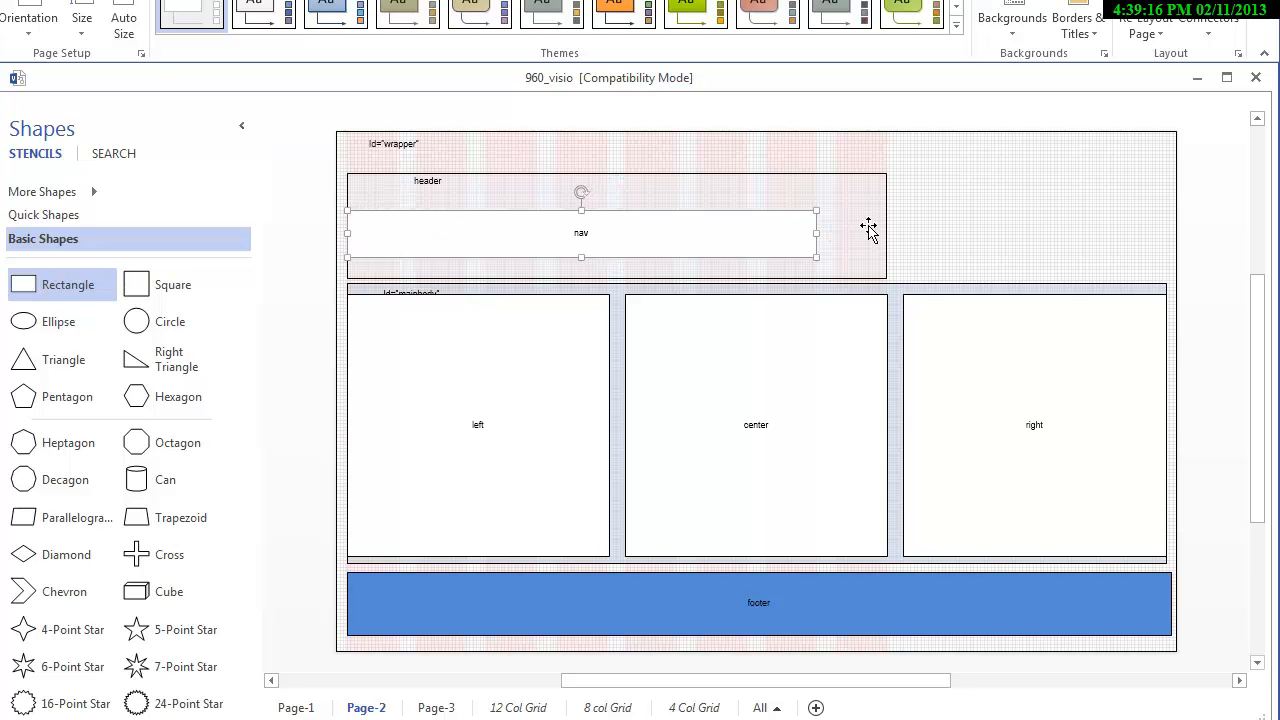
{"action": "mouse_move", "coordinate": [816, 233]}
{"action": "left_mouse_down"}
{"action": "mouse_move", "coordinate": [886, 233]}
{"action": "mouse_move", "coordinate": [816, 233]}
{"action": "left_mouse_up"}
{"action": "left_click_drag", "start_coordinate": [347, 233], "coordinate": [413, 234]}
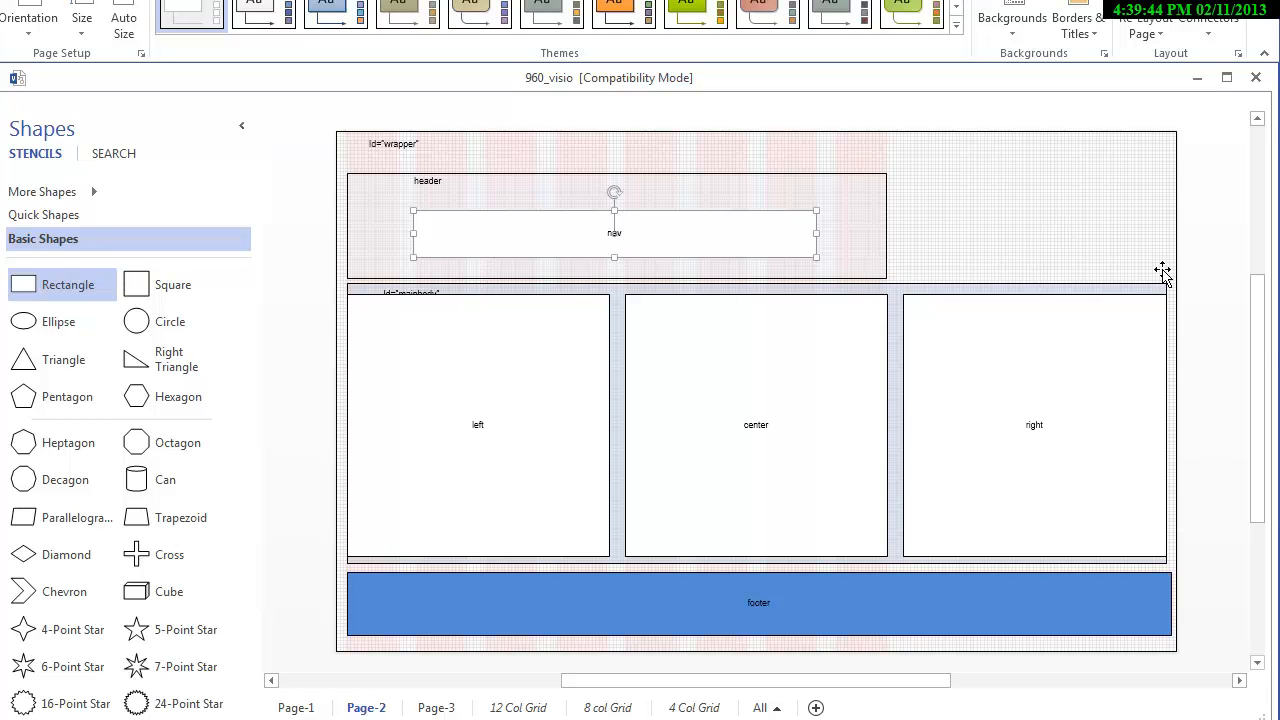
{"action": "left_click_drag", "start_coordinate": [1263, 345], "coordinate": [1263, 355]}
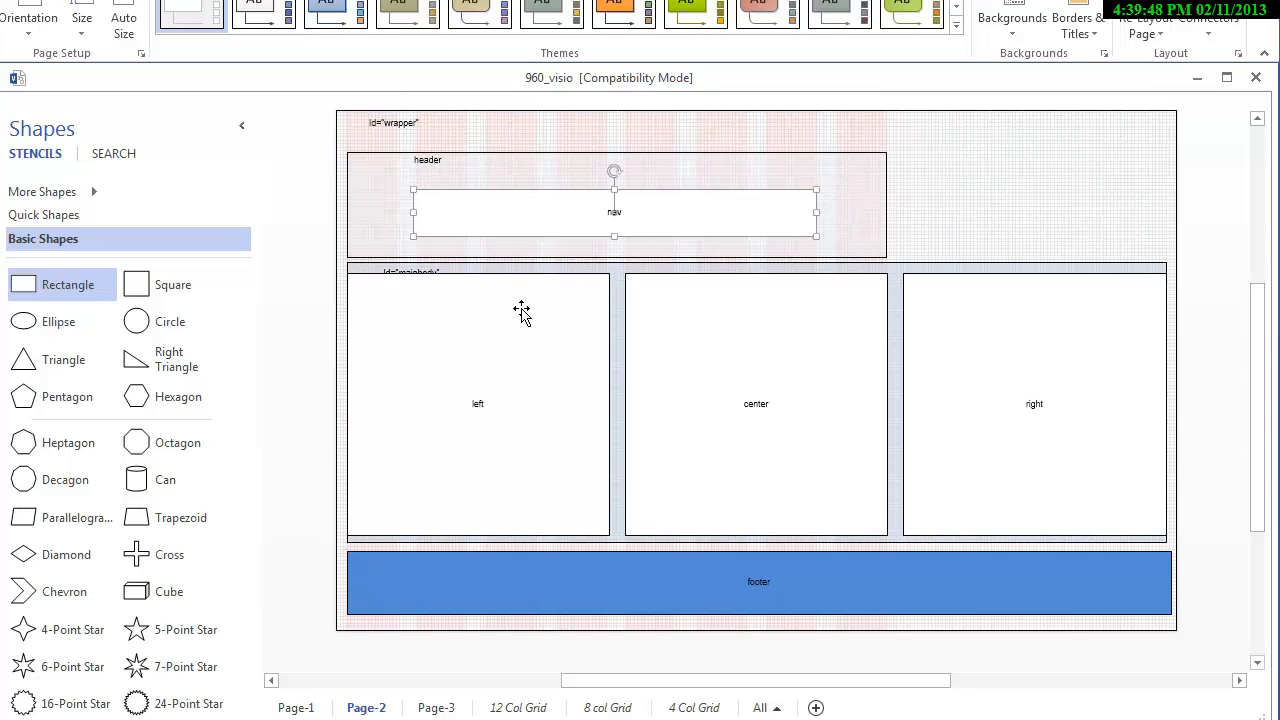
{"action": "left_click", "coordinate": [539, 270]}
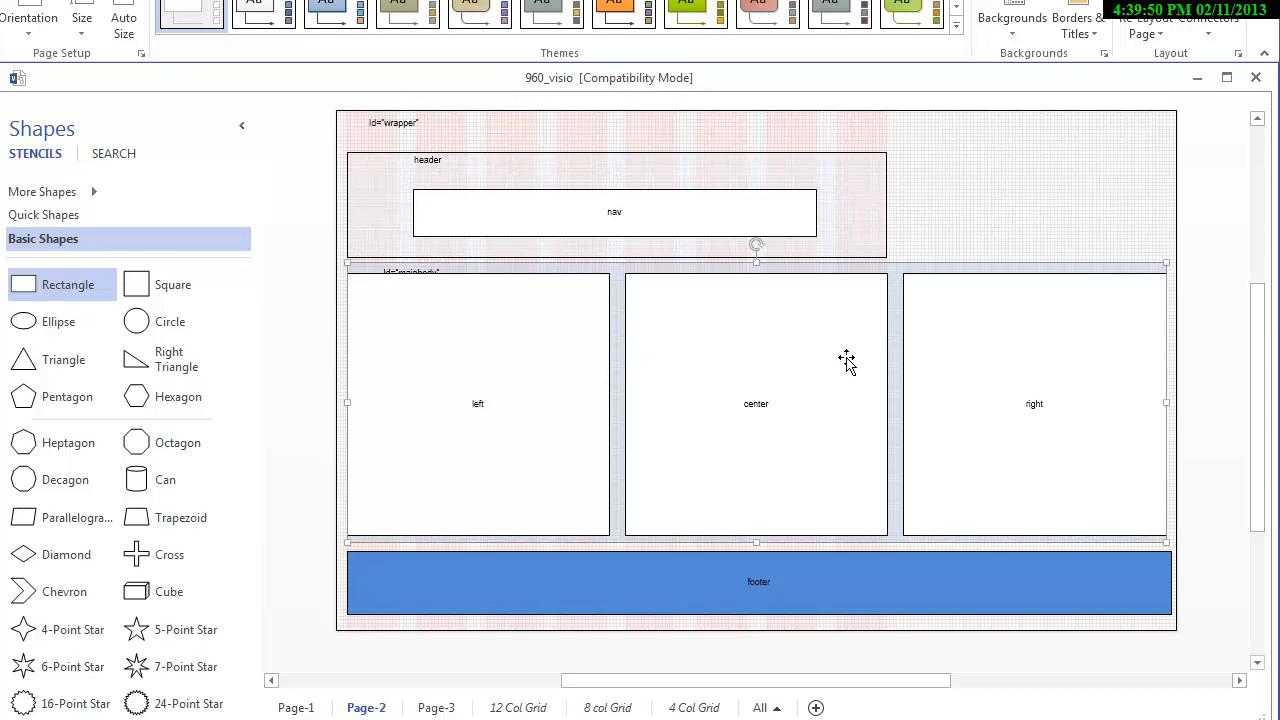
{"action": "left_click", "coordinate": [597, 403]}
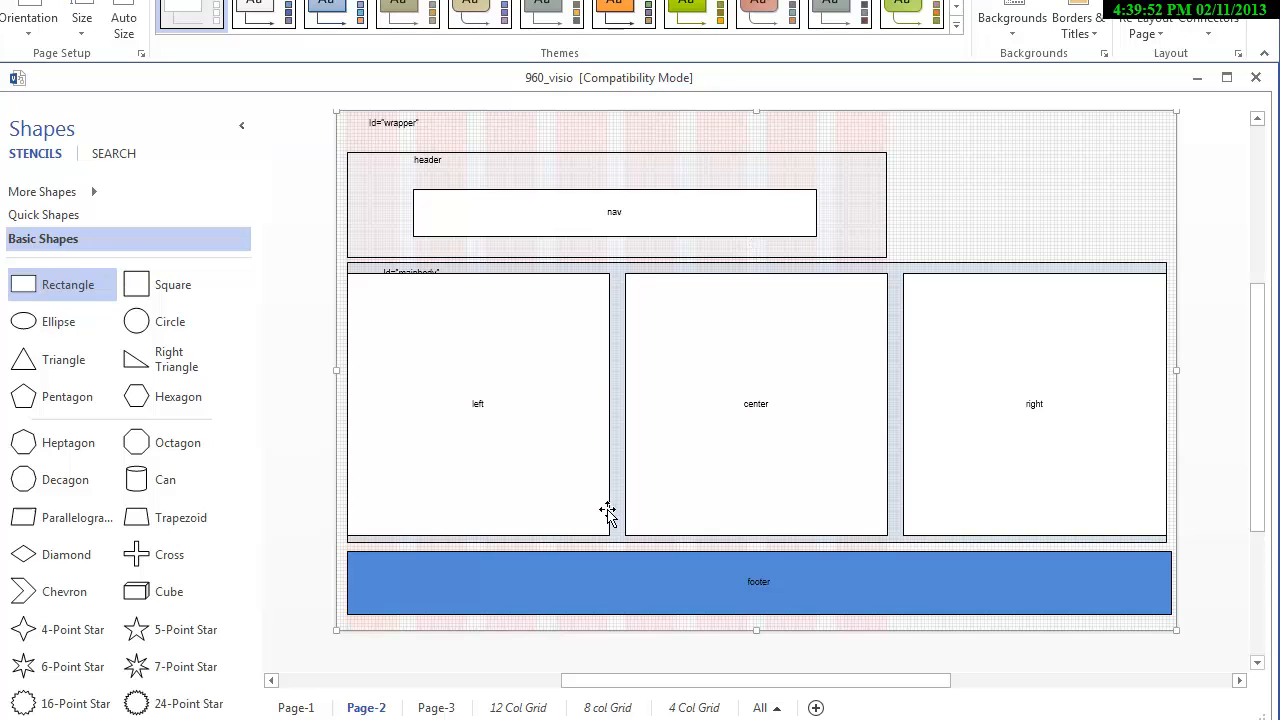
{"action": "left_click", "coordinate": [494, 437]}
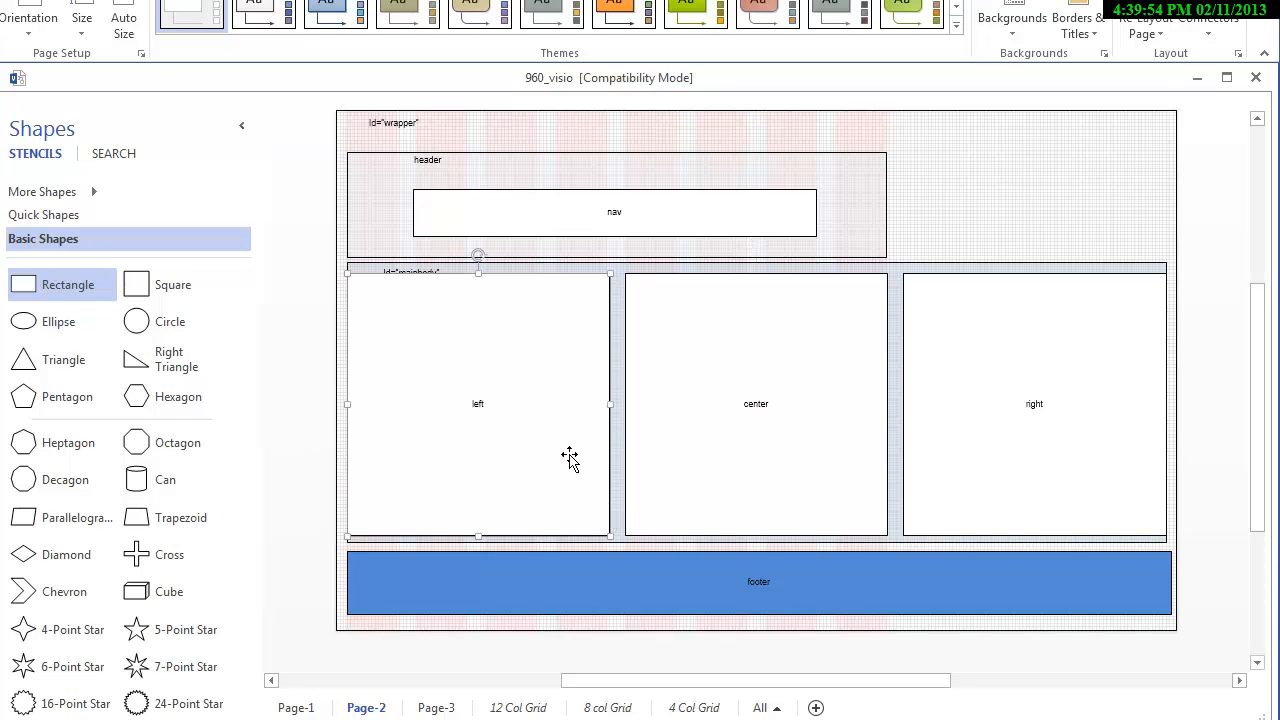
{"action": "mouse_move", "coordinate": [607, 405]}
{"action": "left_mouse_down"}
{"action": "mouse_move", "coordinate": [492, 405]}
{"action": "mouse_move", "coordinate": [610, 405]}
{"action": "left_mouse_up"}
- Rename Page-2 as Tablet and Page-3 as Phone
{"action": "double_click", "coordinate": [366, 708]}
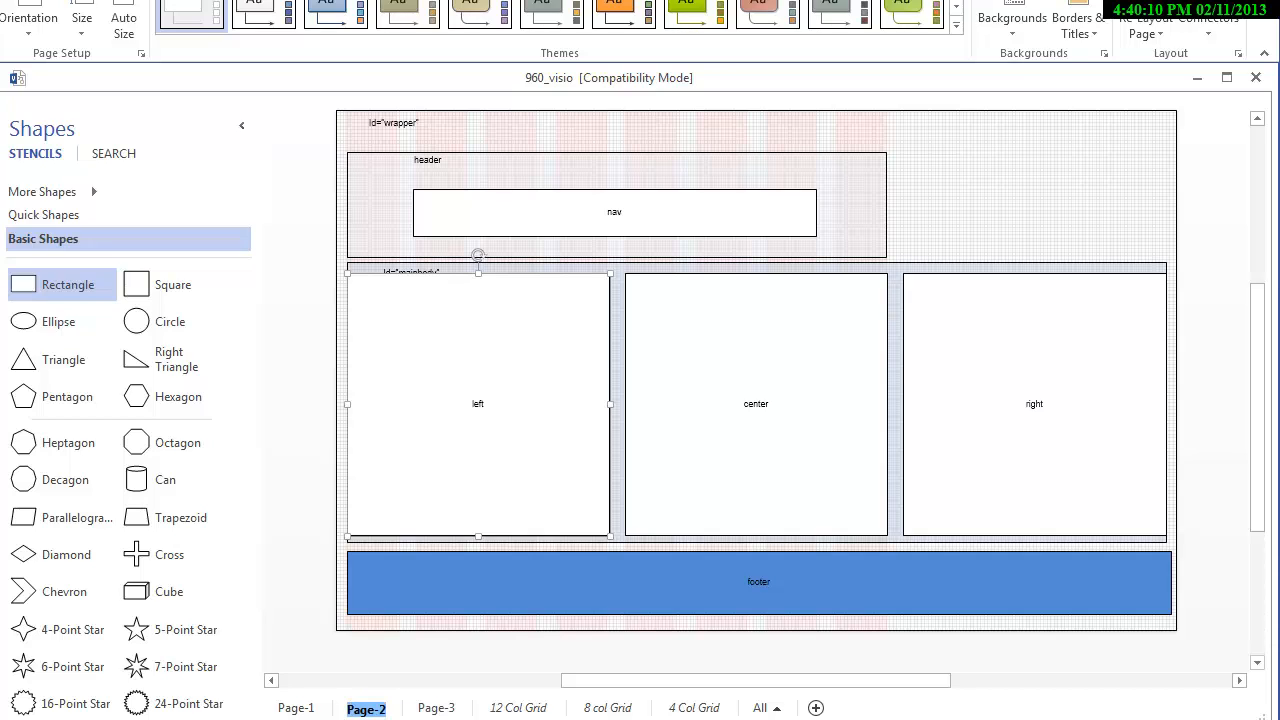
{"action": "type", "text": "Tablet"}
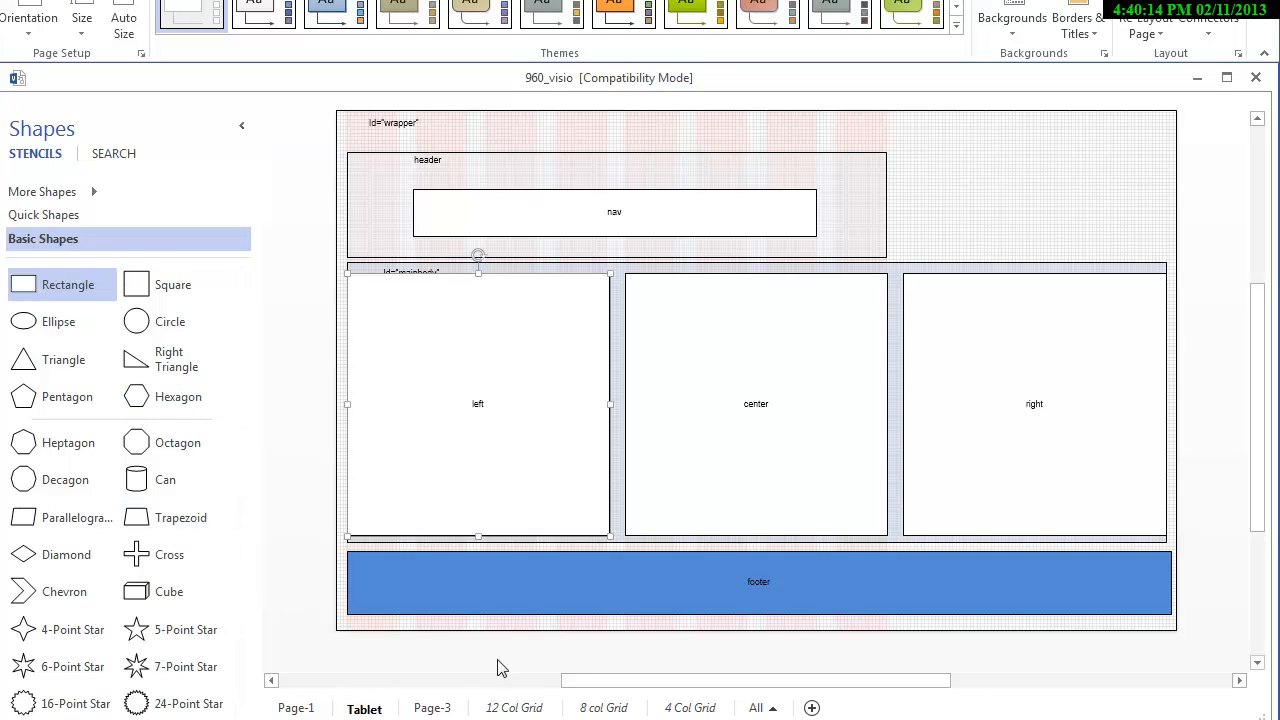
{"action": "left_click", "coordinate": [432, 707]}
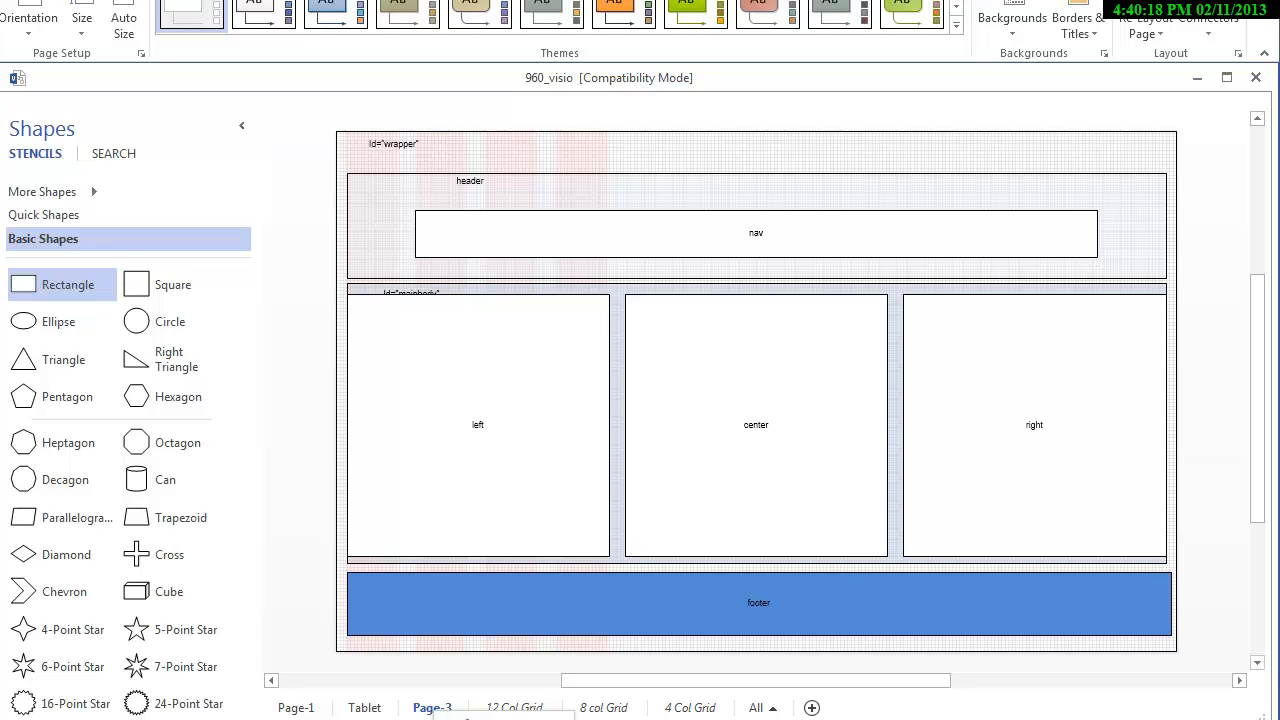
{"action": "double_click", "coordinate": [440, 710]}
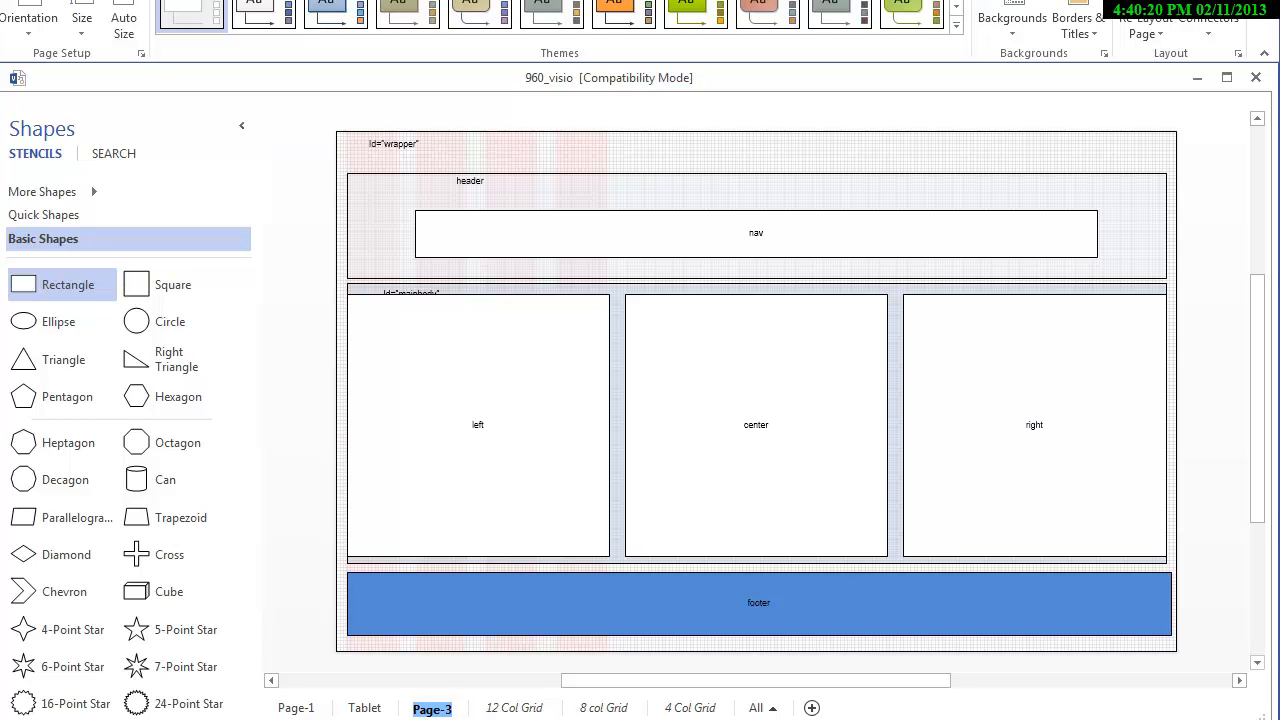
{"action": "type", "text": "Phone"}
{"action": "key", "text": "Return"}
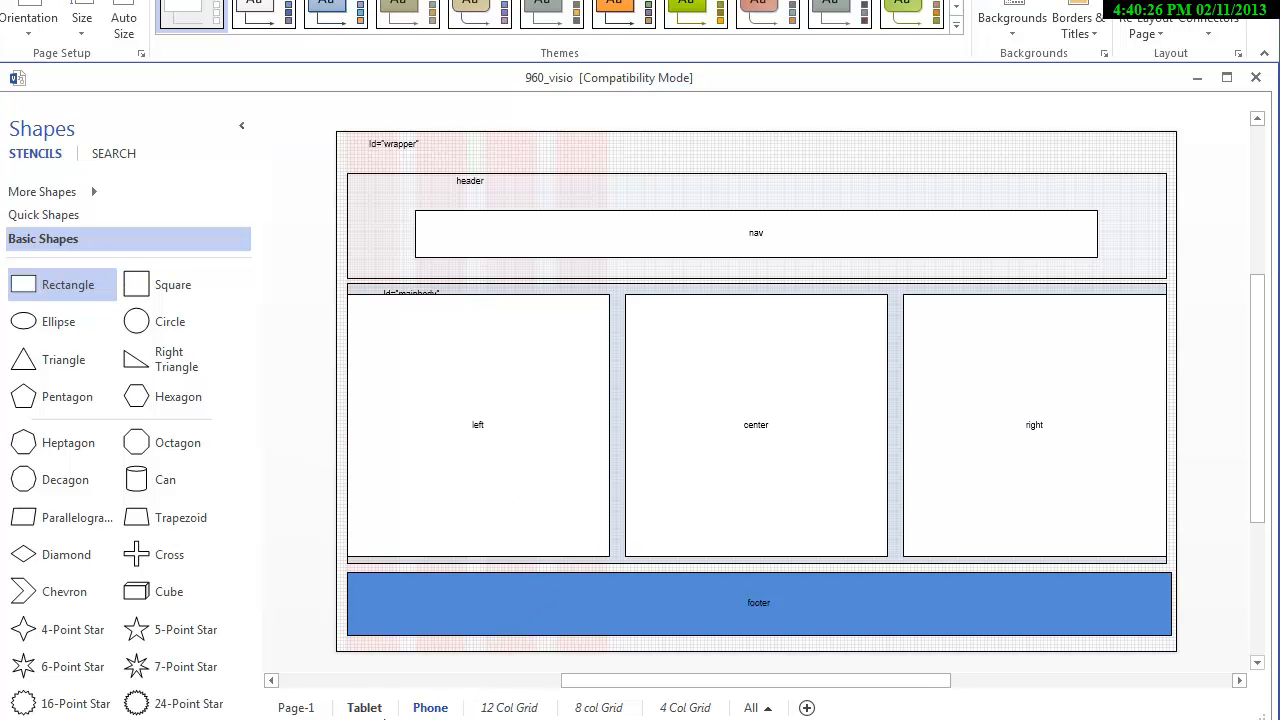
- Rename Page-1 as Large Screen
{"action": "left_click", "coordinate": [366, 708]}
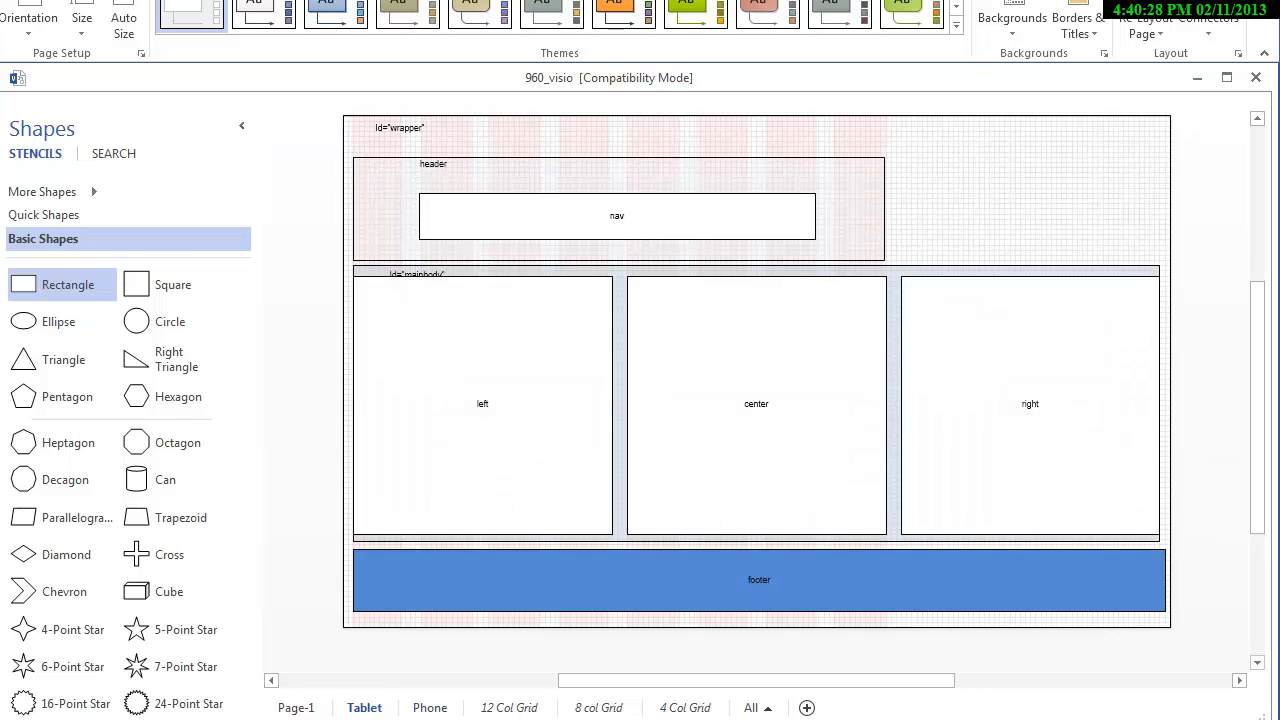
{"action": "left_click", "coordinate": [298, 710]}
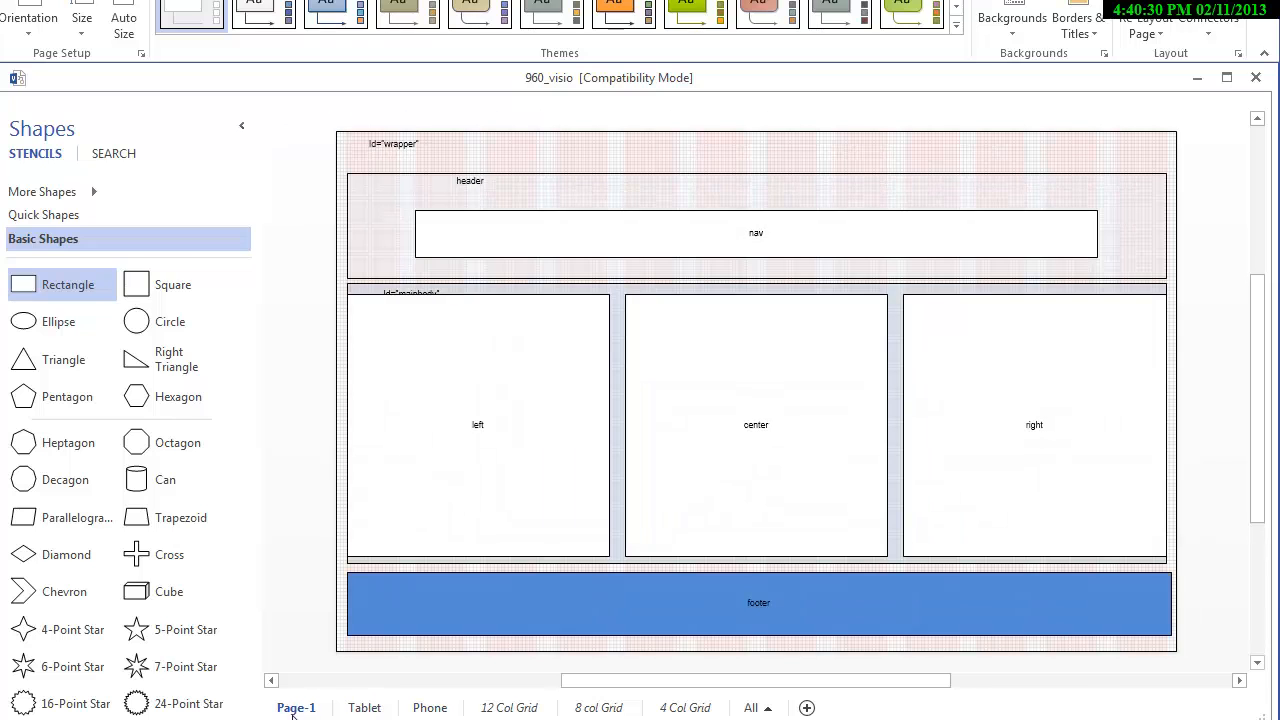
{"action": "double_click", "coordinate": [296, 709]}
{"action": "type", "text": "Large Screen"}
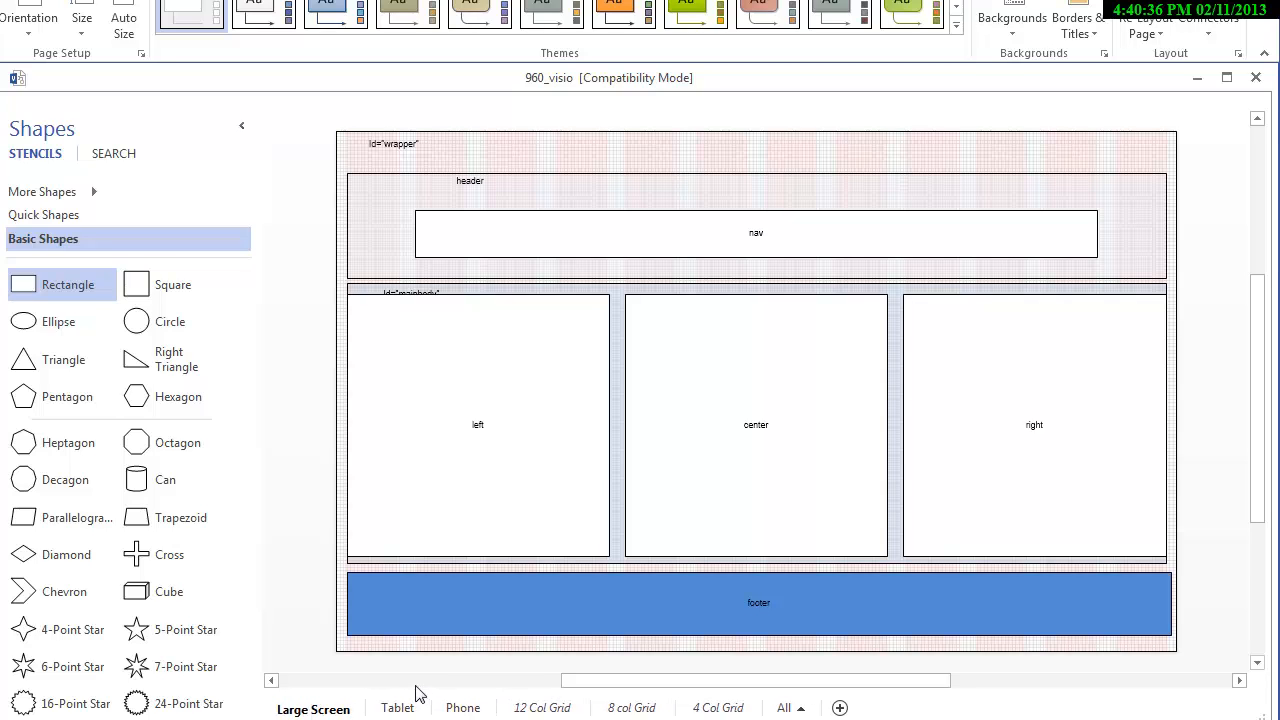
{"action": "left_click", "coordinate": [366, 646]}
- Narrow the footer box on the Tablet page to about the right edge of the eight-column grid
{"action": "left_click", "coordinate": [397, 708]}
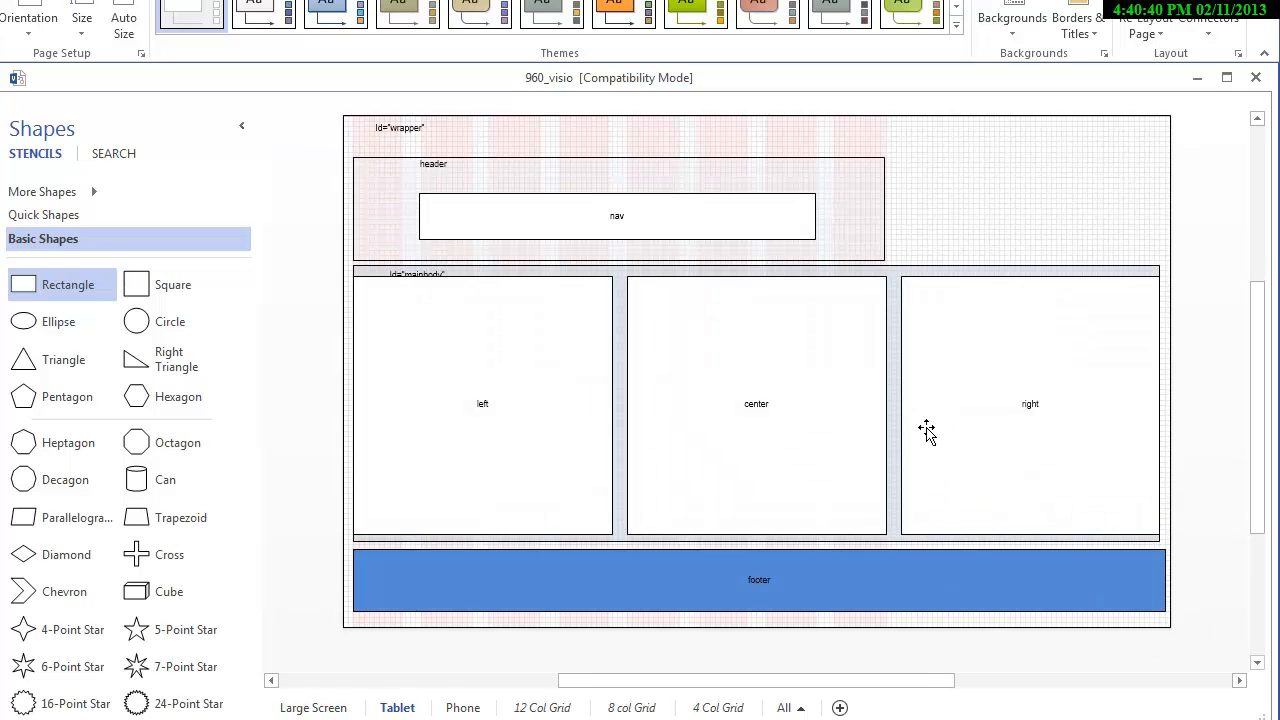
{"action": "left_click", "coordinate": [769, 584]}
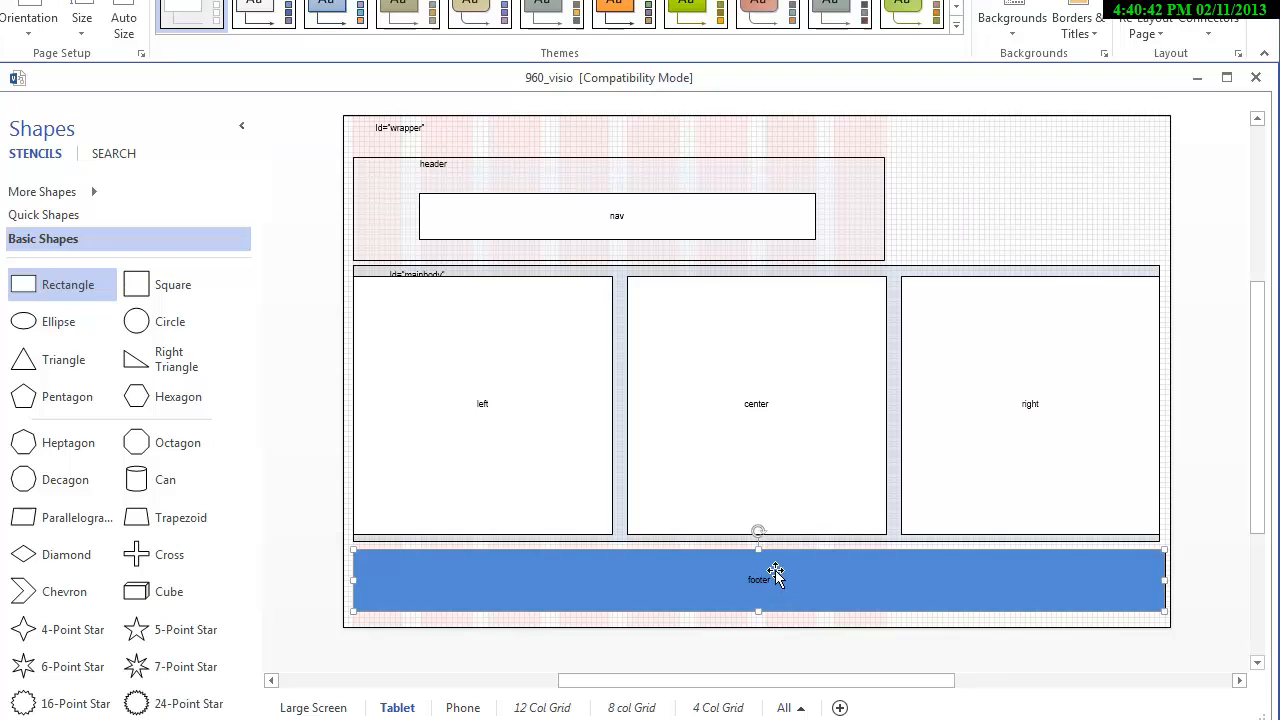
{"action": "left_click_drag", "start_coordinate": [1166, 583], "coordinate": [890, 604]}
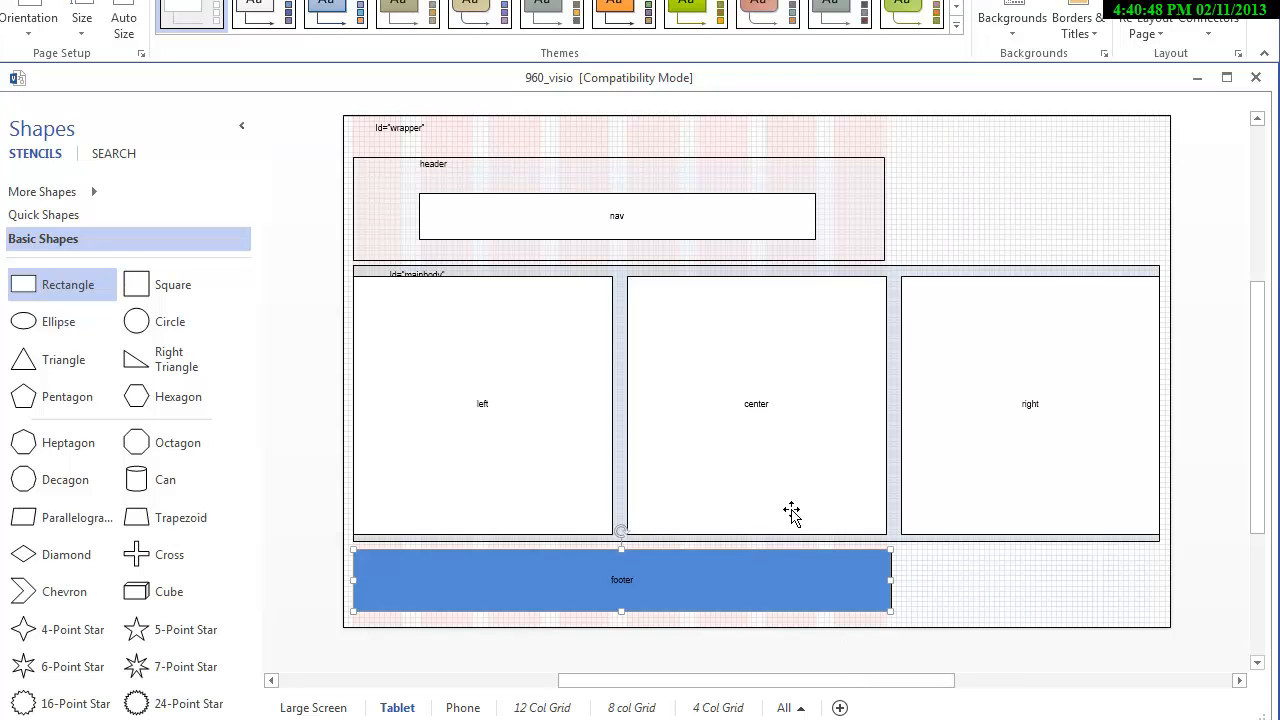
- Shorten the left and center boxes on the Tablet page from below to roughly a third of their height
{"action": "left_click", "coordinate": [514, 450]}
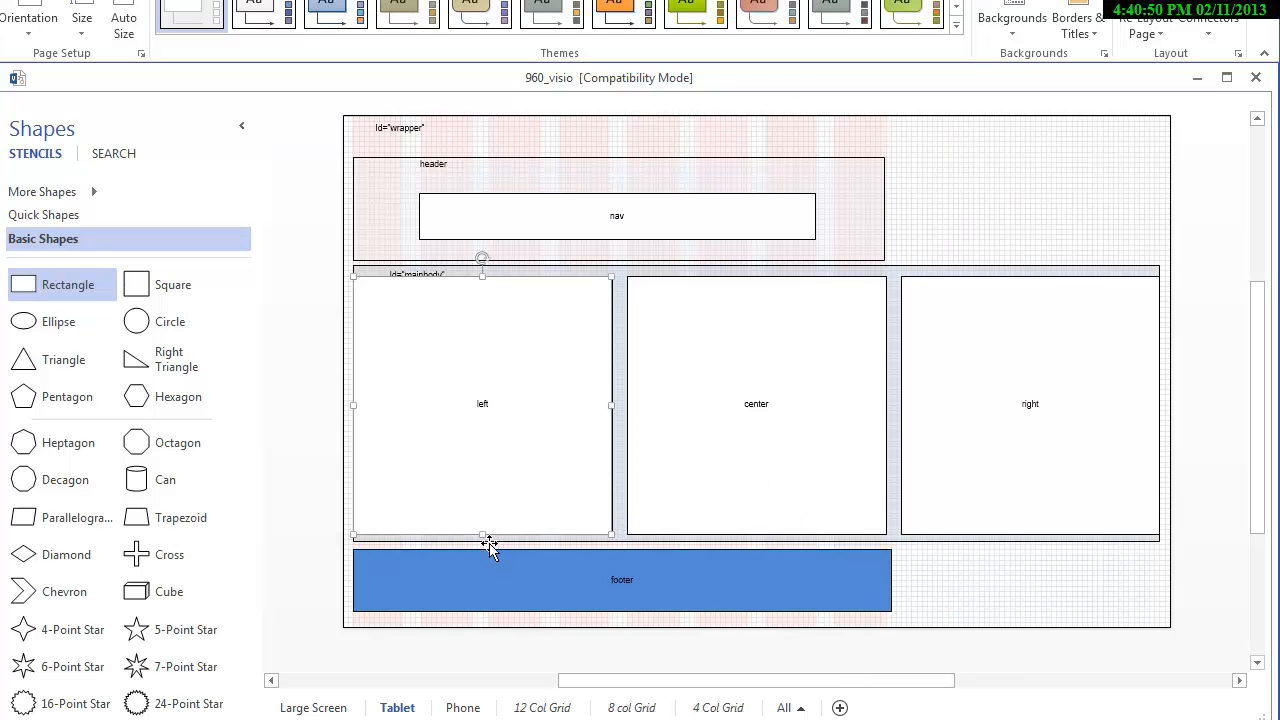
{"action": "left_click_drag", "start_coordinate": [484, 528], "coordinate": [483, 360]}
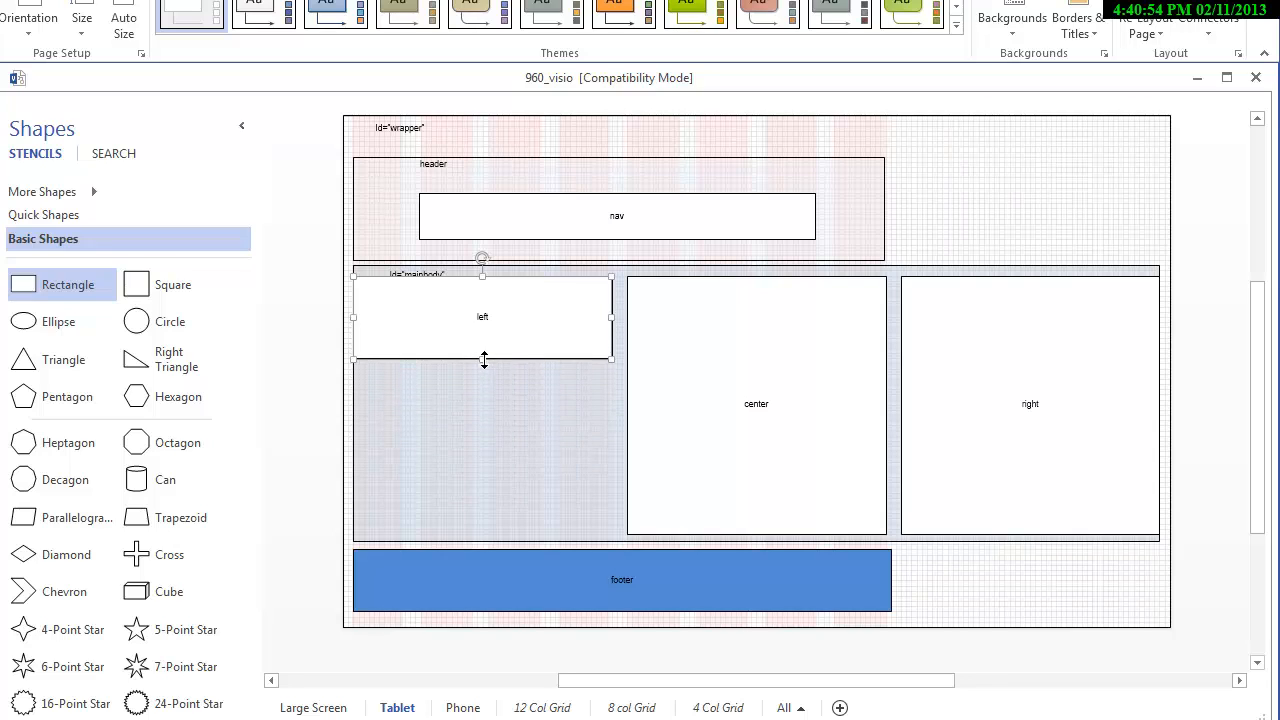
{"action": "left_click", "coordinate": [740, 400]}
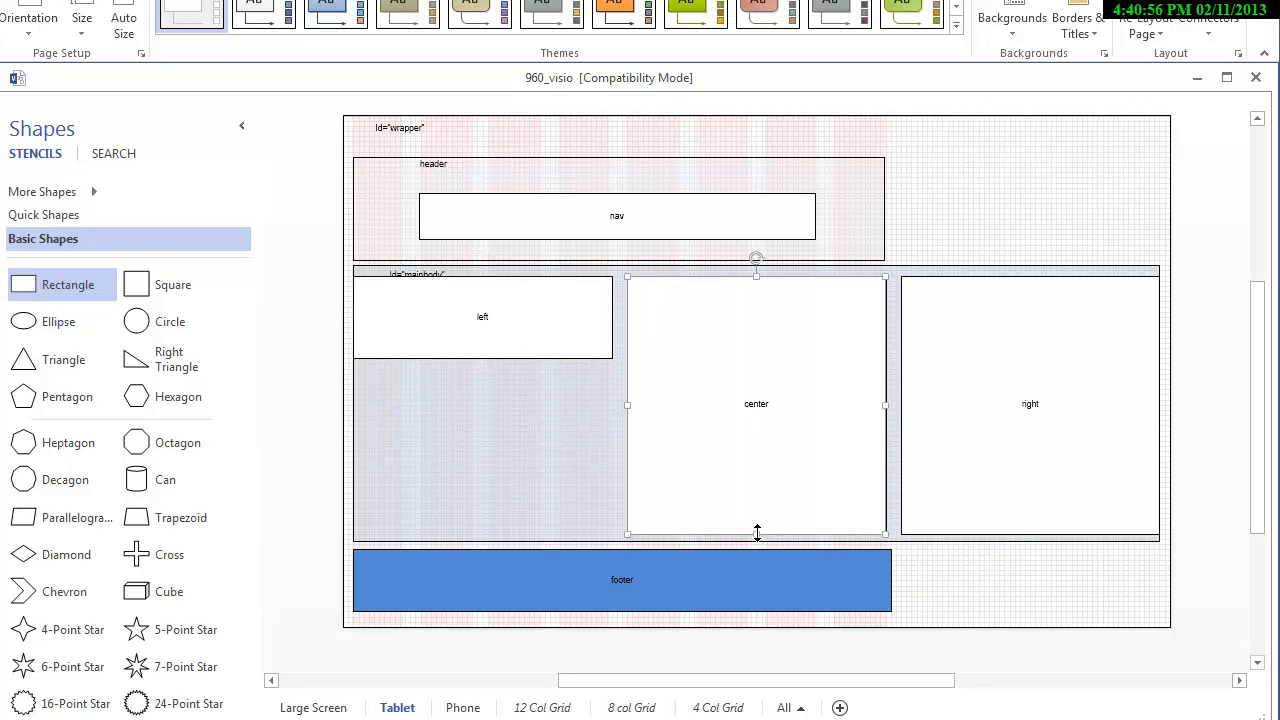
{"action": "left_click_drag", "start_coordinate": [757, 533], "coordinate": [755, 351]}
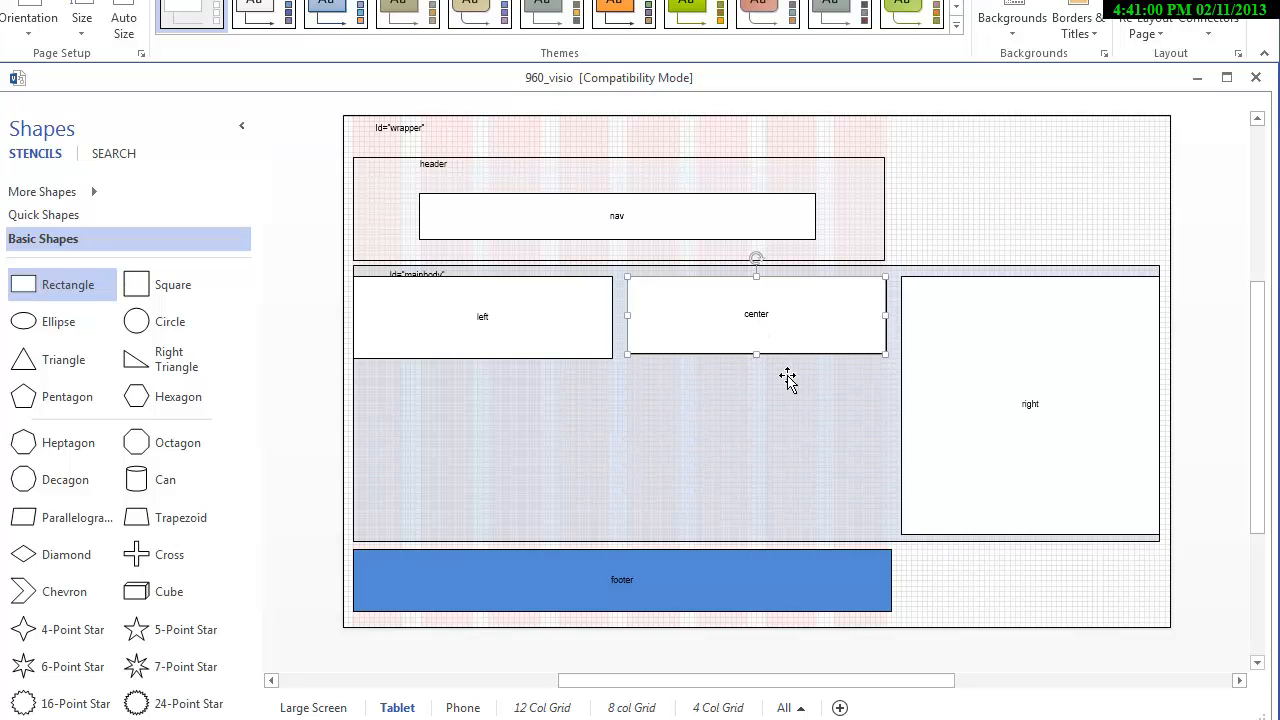
- Shorten the right box from its upper edge, place it directly beneath the left box, and widen it across the eight-column grid
{"action": "left_click", "coordinate": [965, 415]}
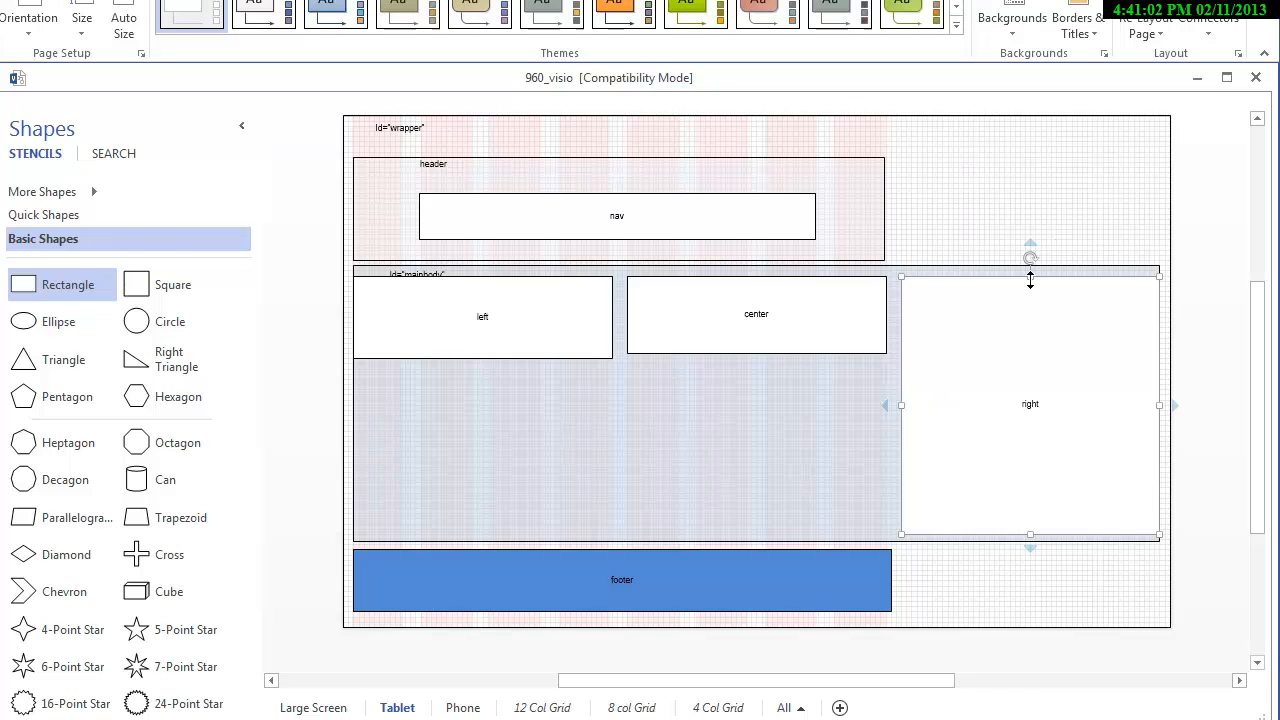
{"action": "left_click_drag", "start_coordinate": [1032, 281], "coordinate": [498, 404]}
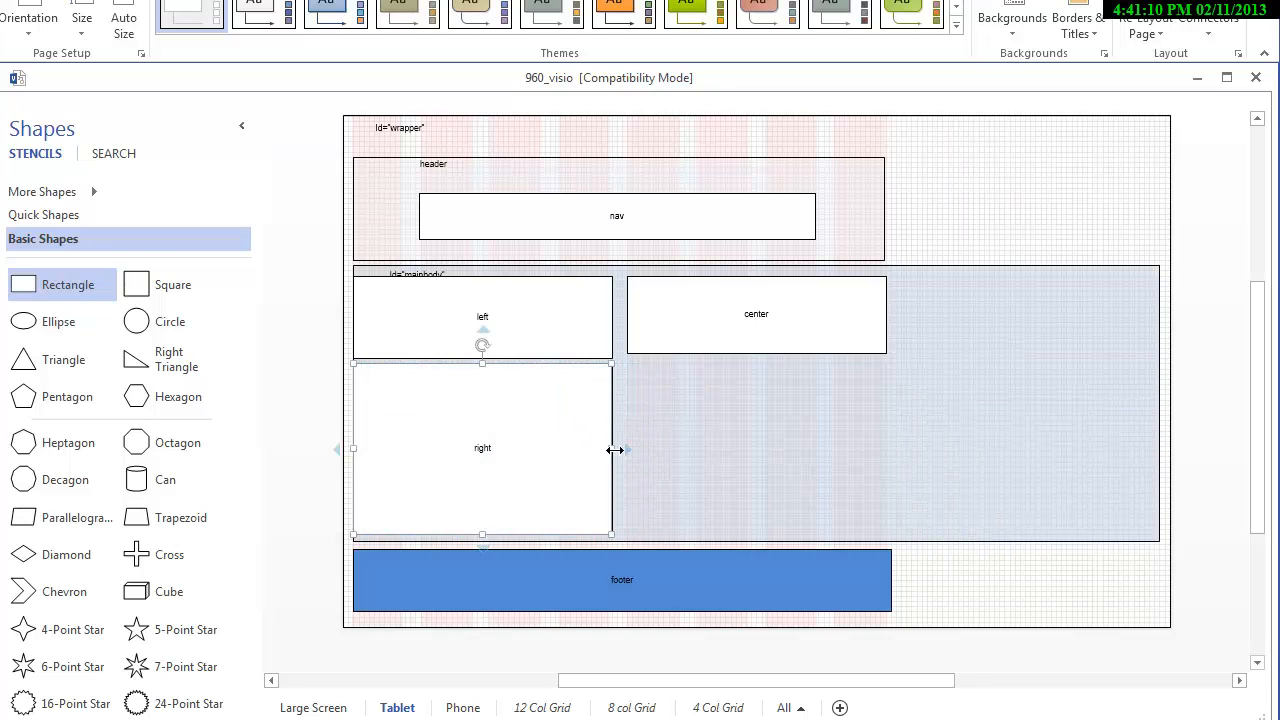
{"action": "left_click_drag", "start_coordinate": [614, 450], "coordinate": [886, 431]}
- Extend the center box down to match the left box's lower edge, and narrow the mainbody box to the eight-column grid width
{"action": "left_click", "coordinate": [776, 333]}
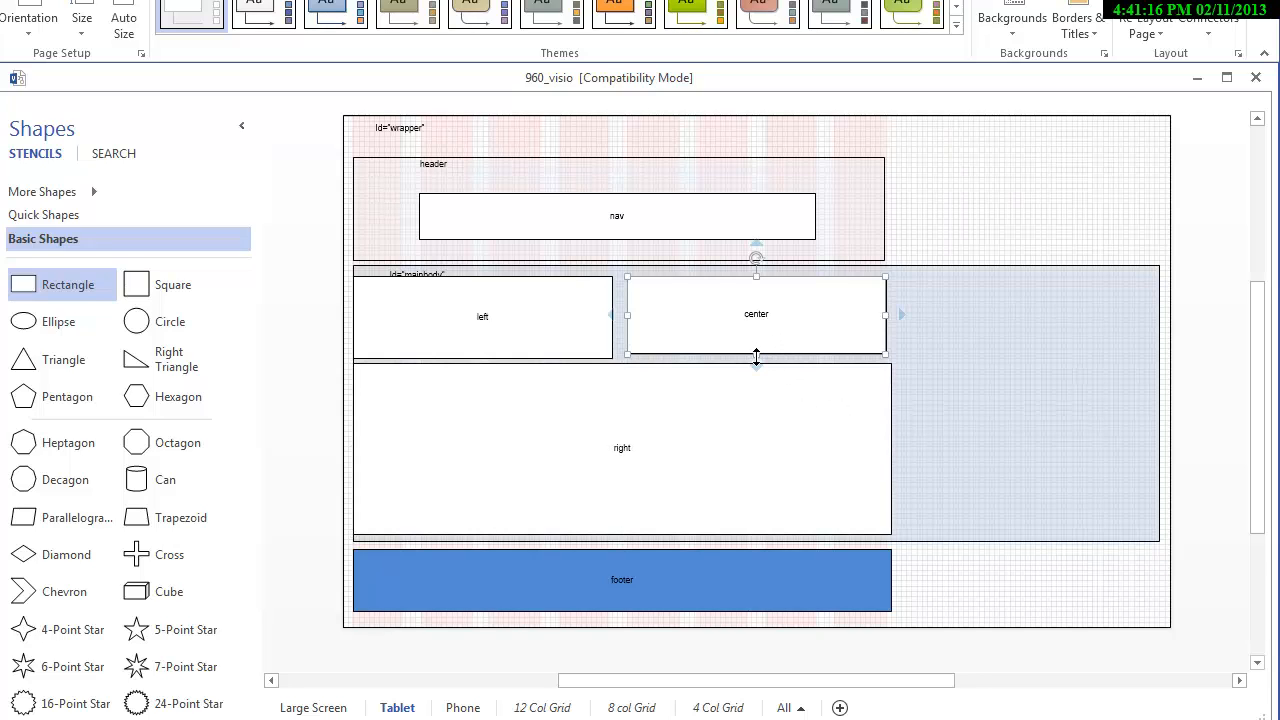
{"action": "left_click_drag", "start_coordinate": [756, 357], "coordinate": [756, 358]}
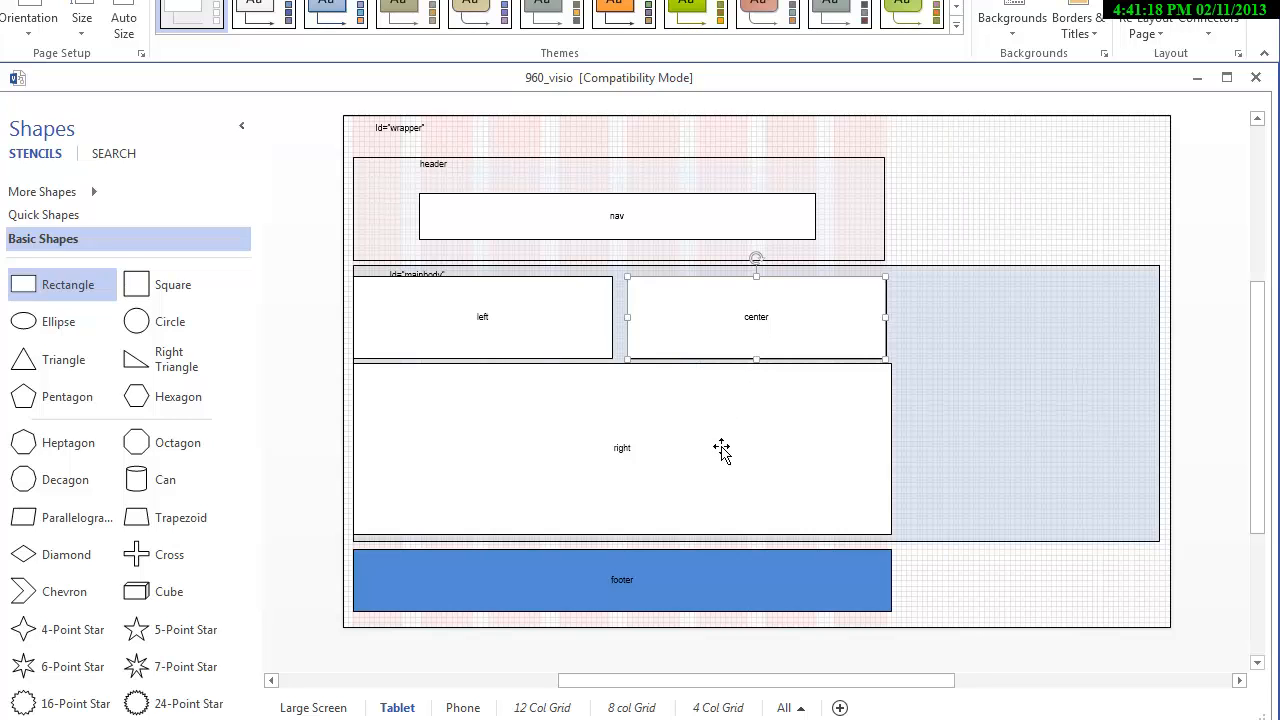
{"action": "left_click", "coordinate": [753, 428]}
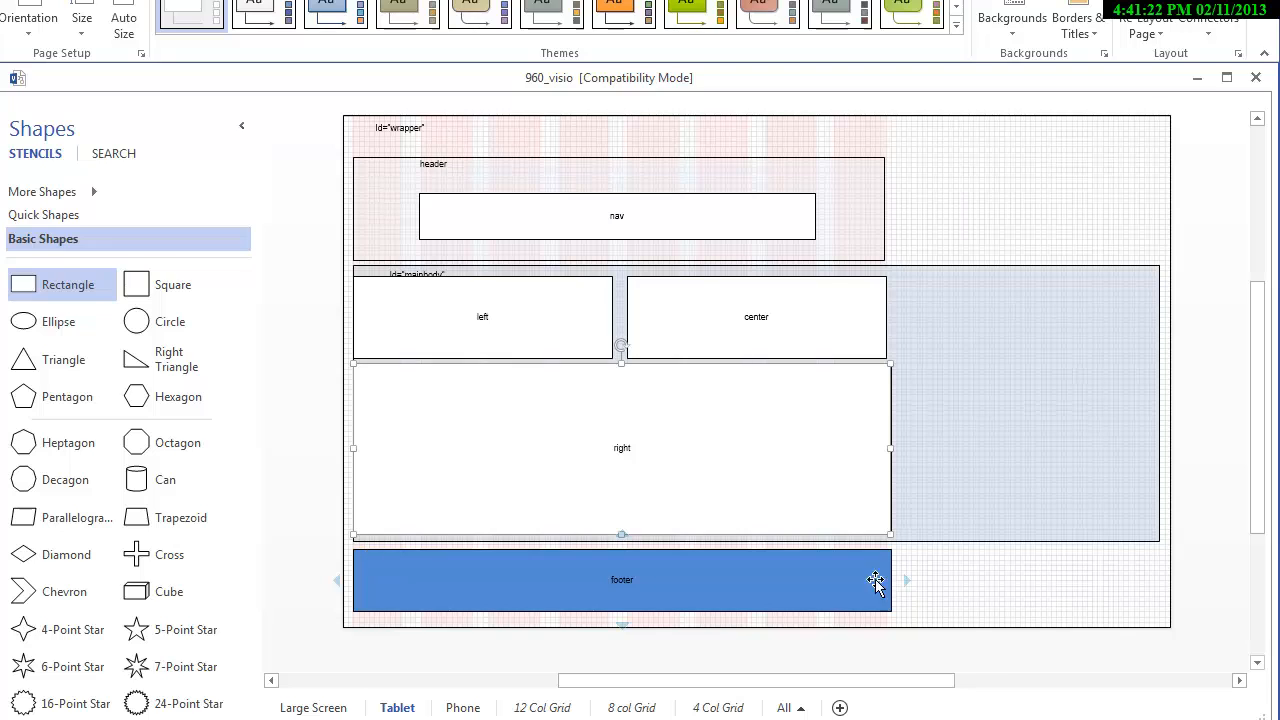
{"action": "left_click", "coordinate": [1048, 443]}
{"action": "left_click_drag", "start_coordinate": [1162, 404], "coordinate": [886, 404]}
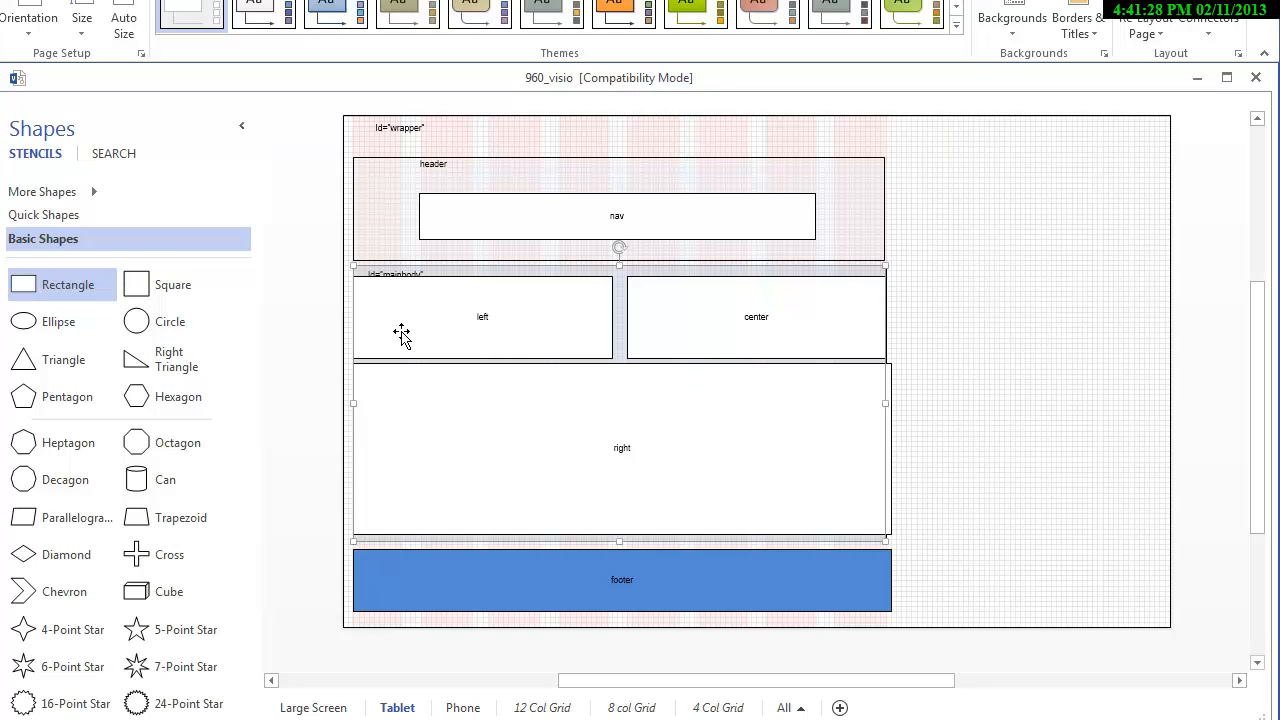
{"action": "left_click", "coordinate": [372, 318]}
{"action": "left_click", "coordinate": [562, 314]}
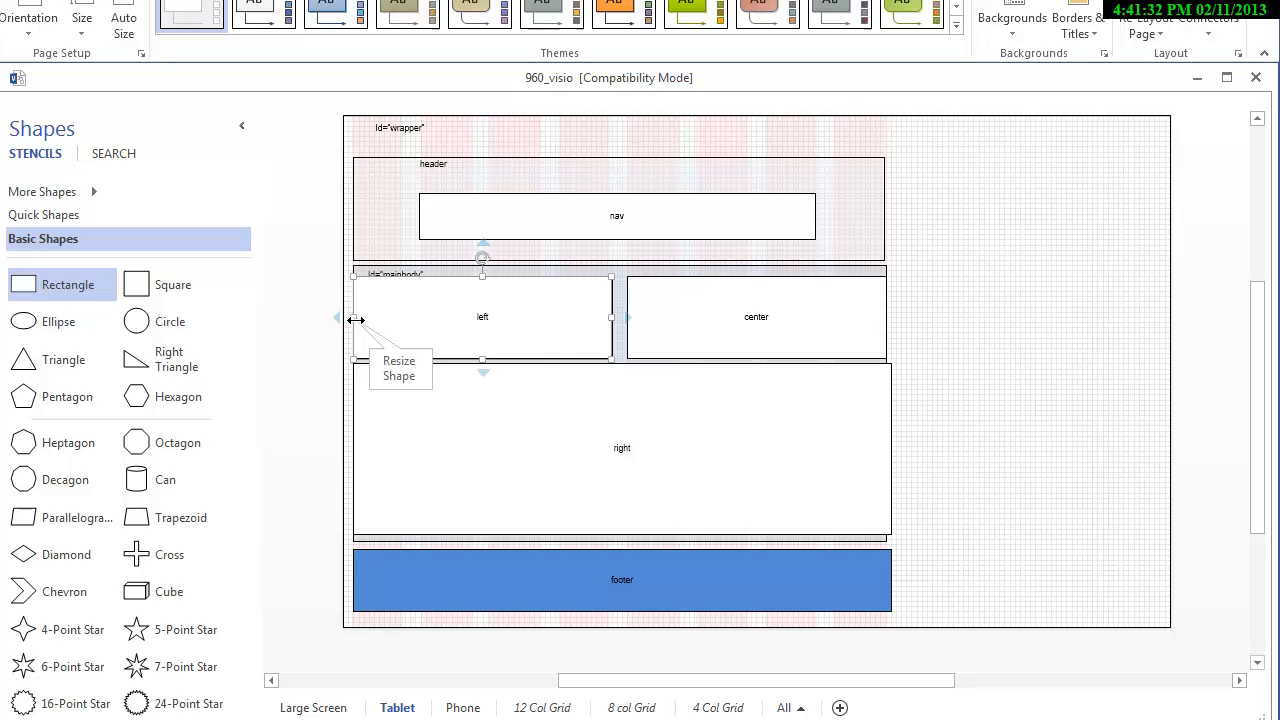
- Try narrowing the left box on the Tablet page by one grid column from its outer edge
{"action": "left_click_drag", "start_coordinate": [355, 319], "coordinate": [419, 319]}
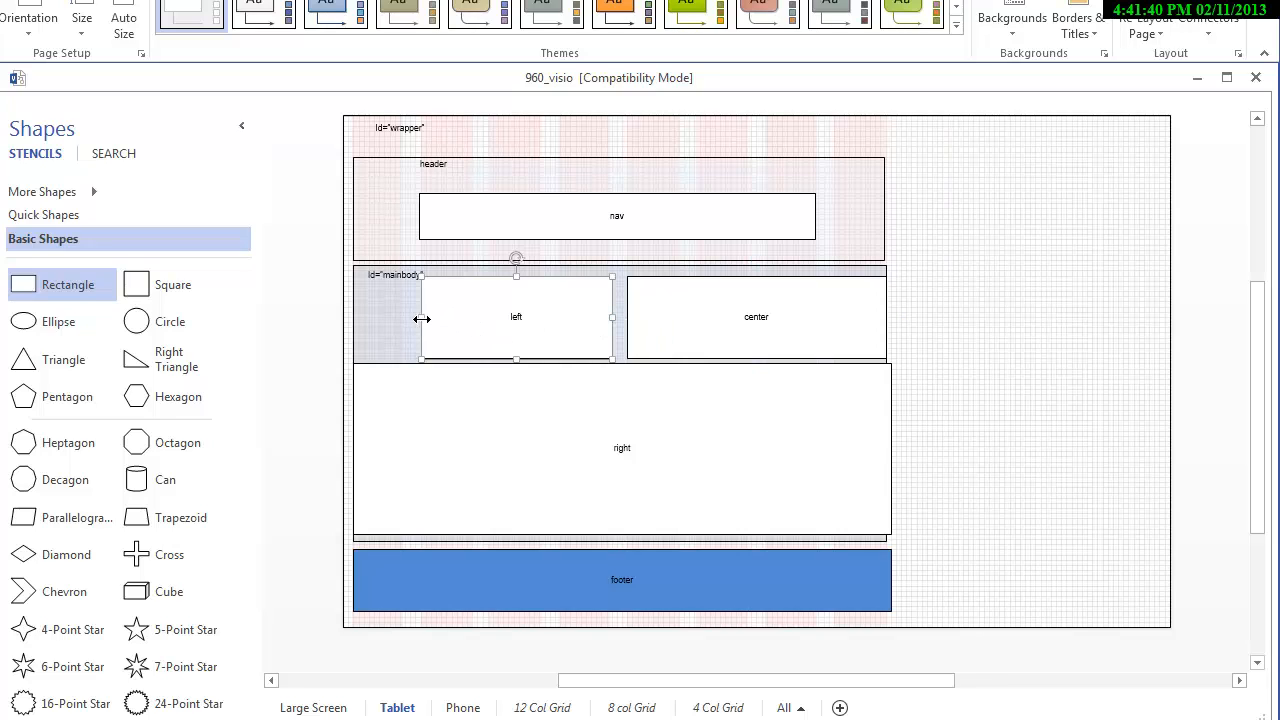
{"action": "left_click_drag", "start_coordinate": [422, 318], "coordinate": [354, 318]}
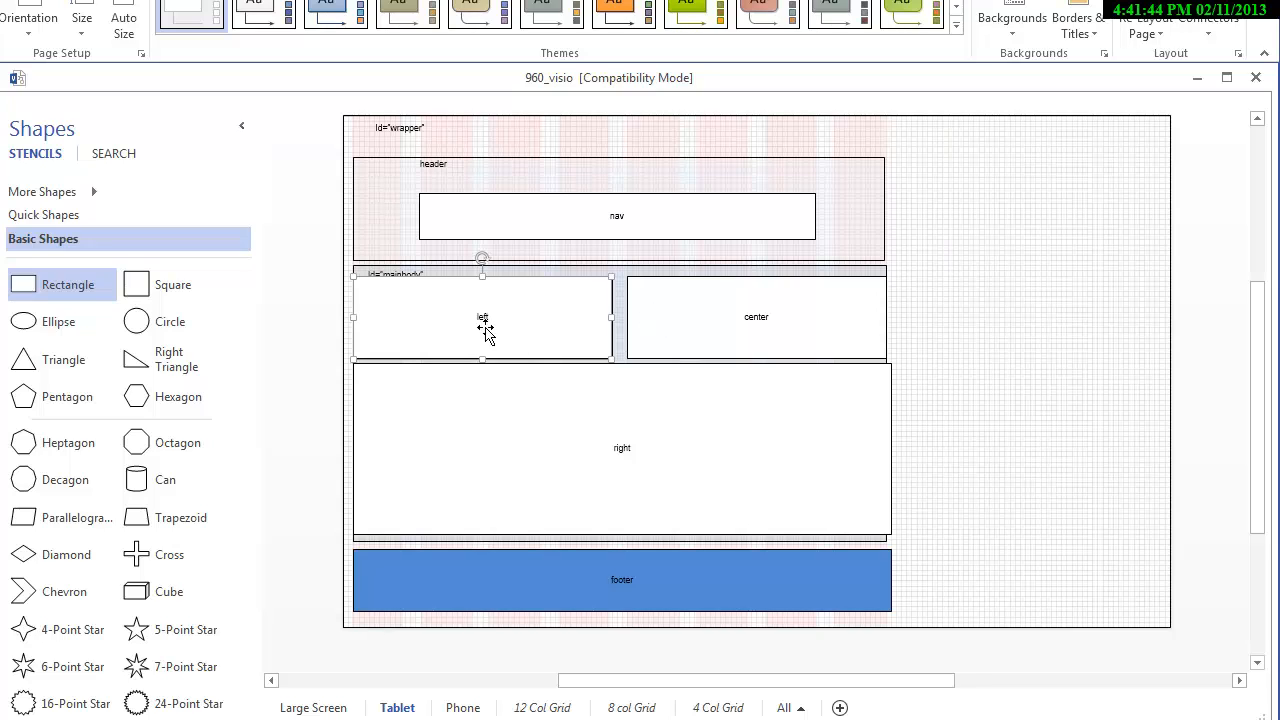
{"action": "left_click", "coordinate": [788, 318]}
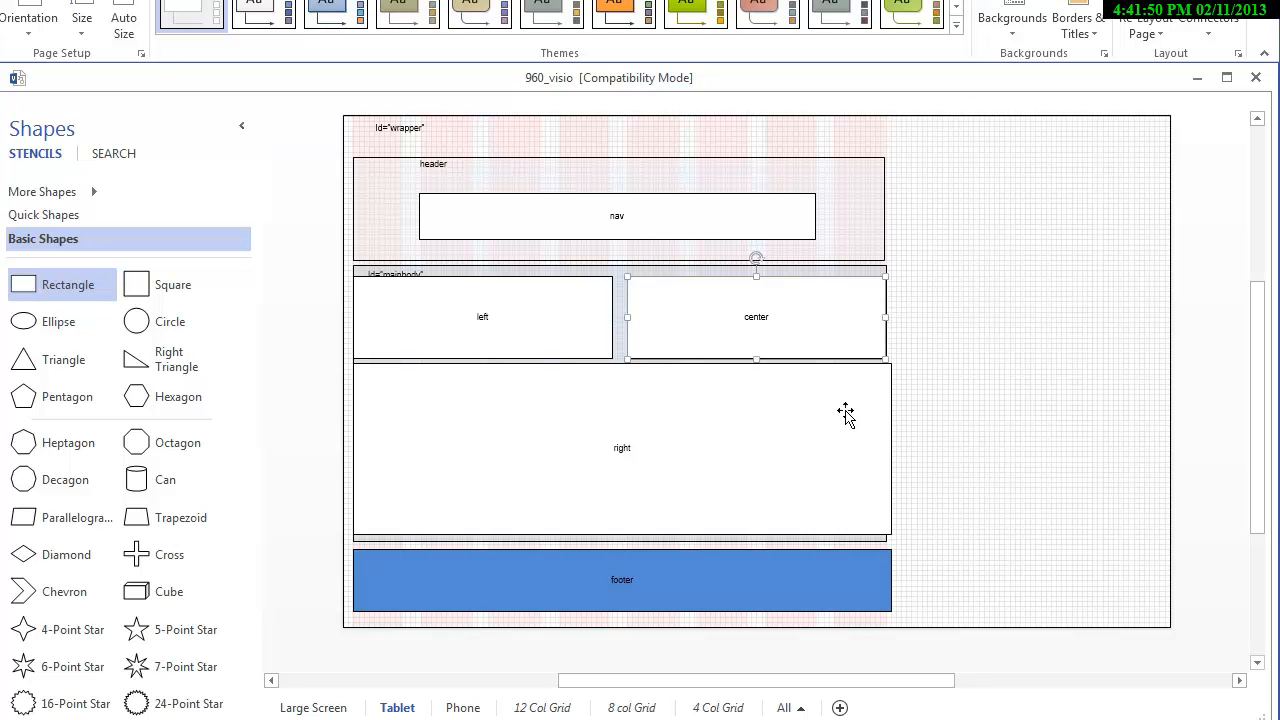
- Trim the right box on the Tablet page to the edge of the eight-column grid, in line with the mainbody box
{"action": "left_click", "coordinate": [849, 540]}
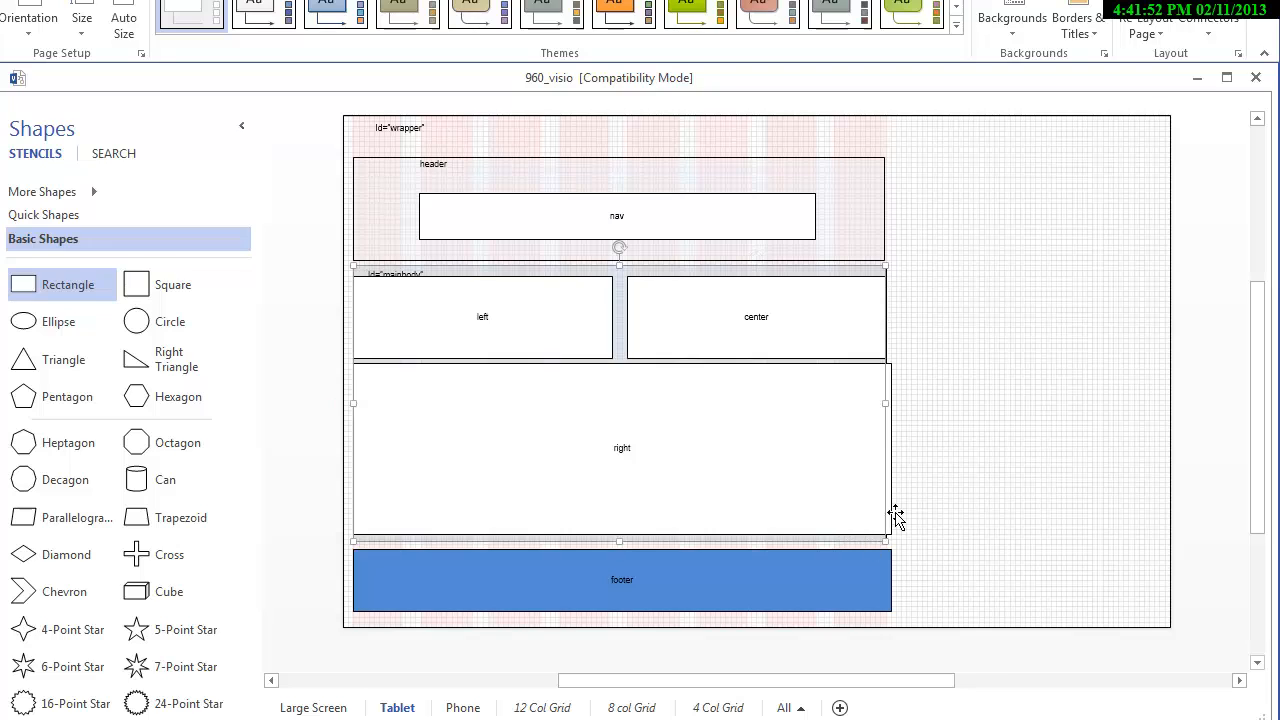
{"action": "left_click", "coordinate": [876, 420]}
{"action": "left_click", "coordinate": [891, 430]}
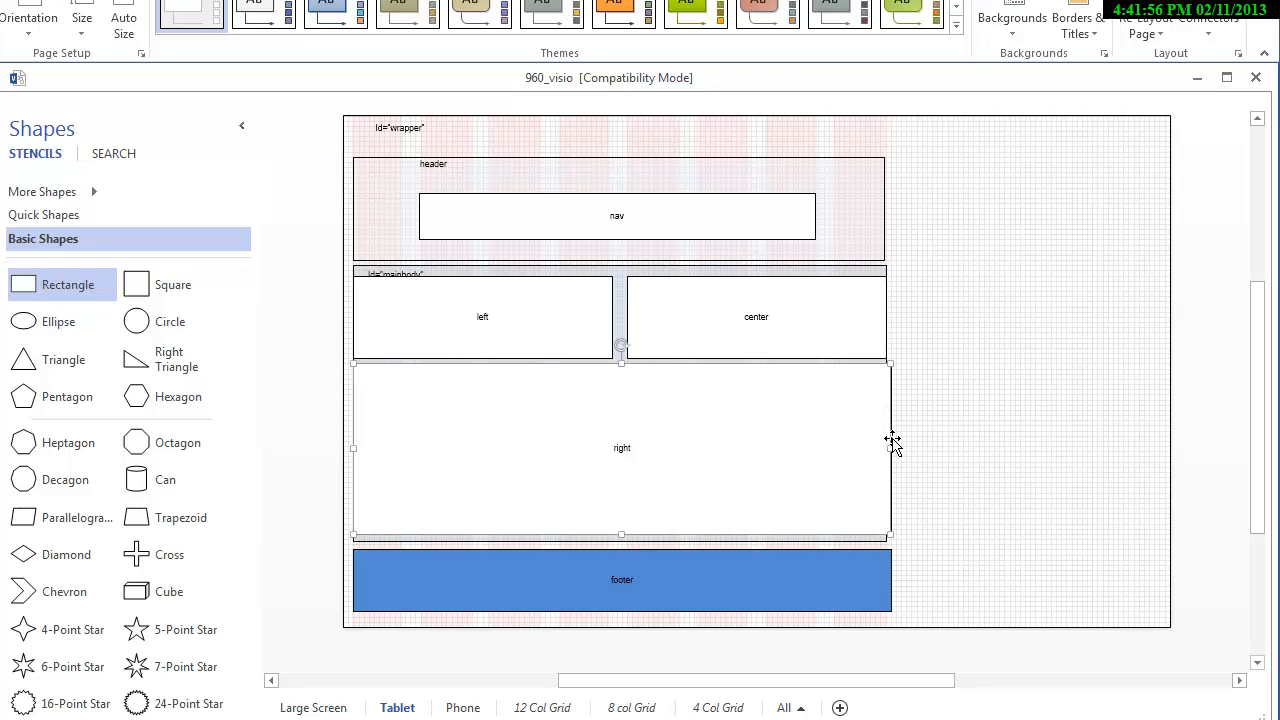
{"action": "mouse_move", "coordinate": [885, 448]}
{"action": "left_mouse_down"}
{"action": "mouse_move", "coordinate": [866, 448]}
{"action": "mouse_move", "coordinate": [885, 448]}
{"action": "left_mouse_up"}
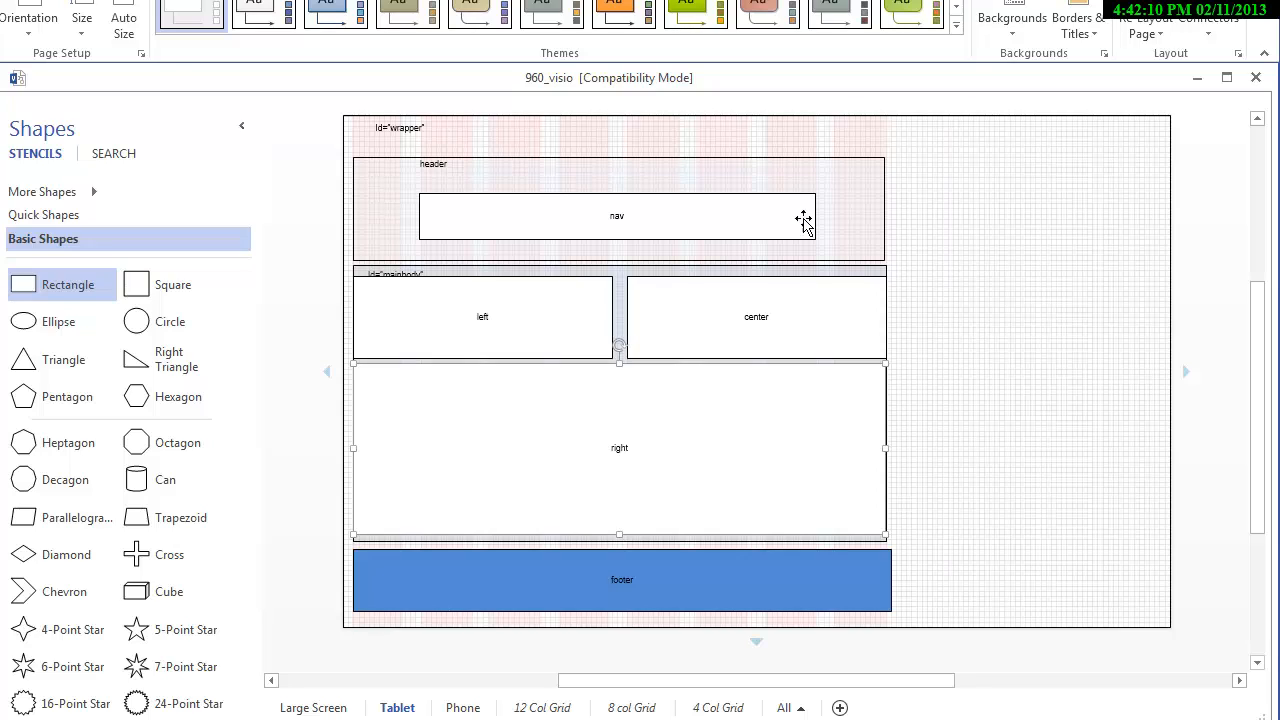
- Switch to the Phone page and narrow the header box to the width of the four-column grid
{"action": "left_click", "coordinate": [464, 708]}
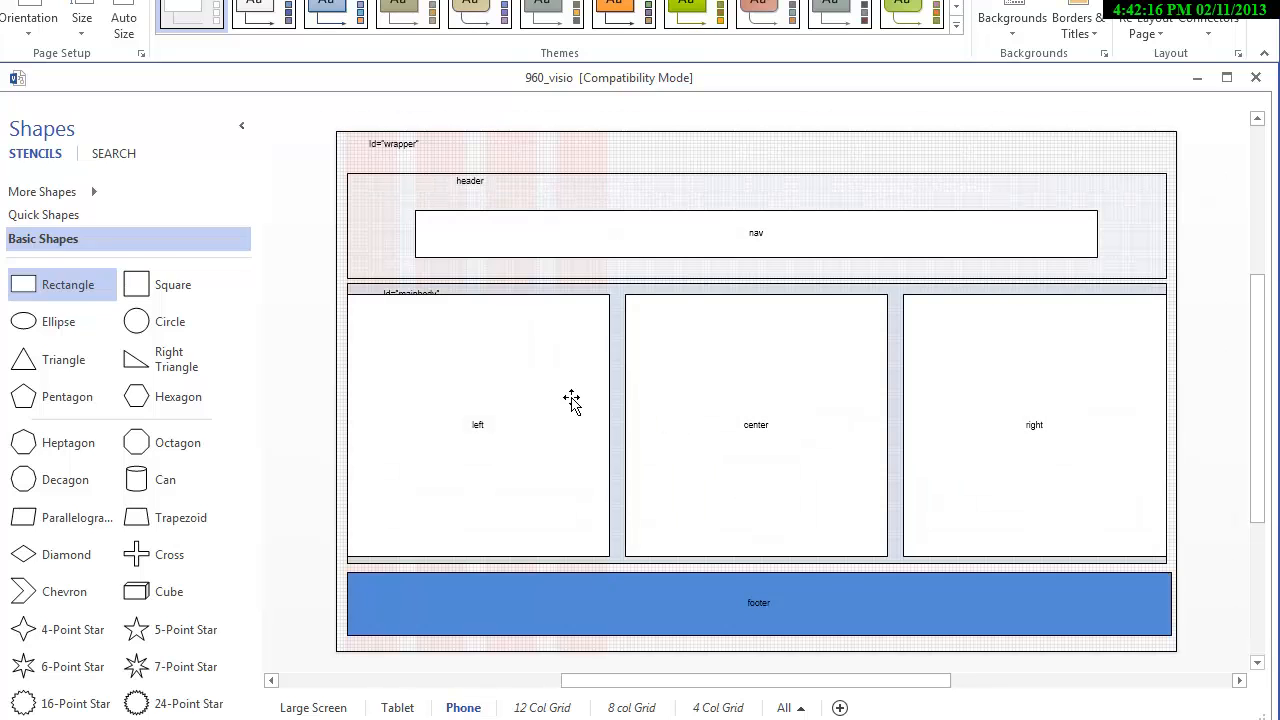
{"action": "left_click", "coordinate": [532, 416]}
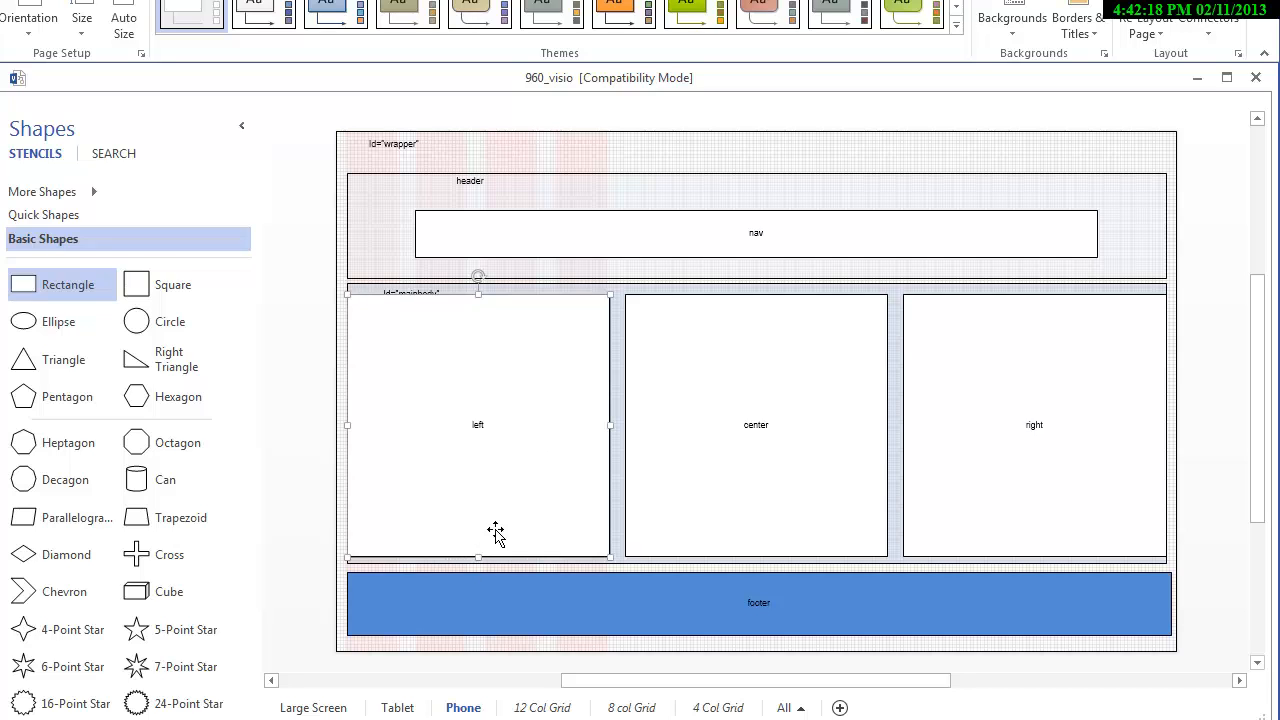
{"action": "left_click", "coordinate": [920, 232]}
{"action": "left_click", "coordinate": [1146, 220]}
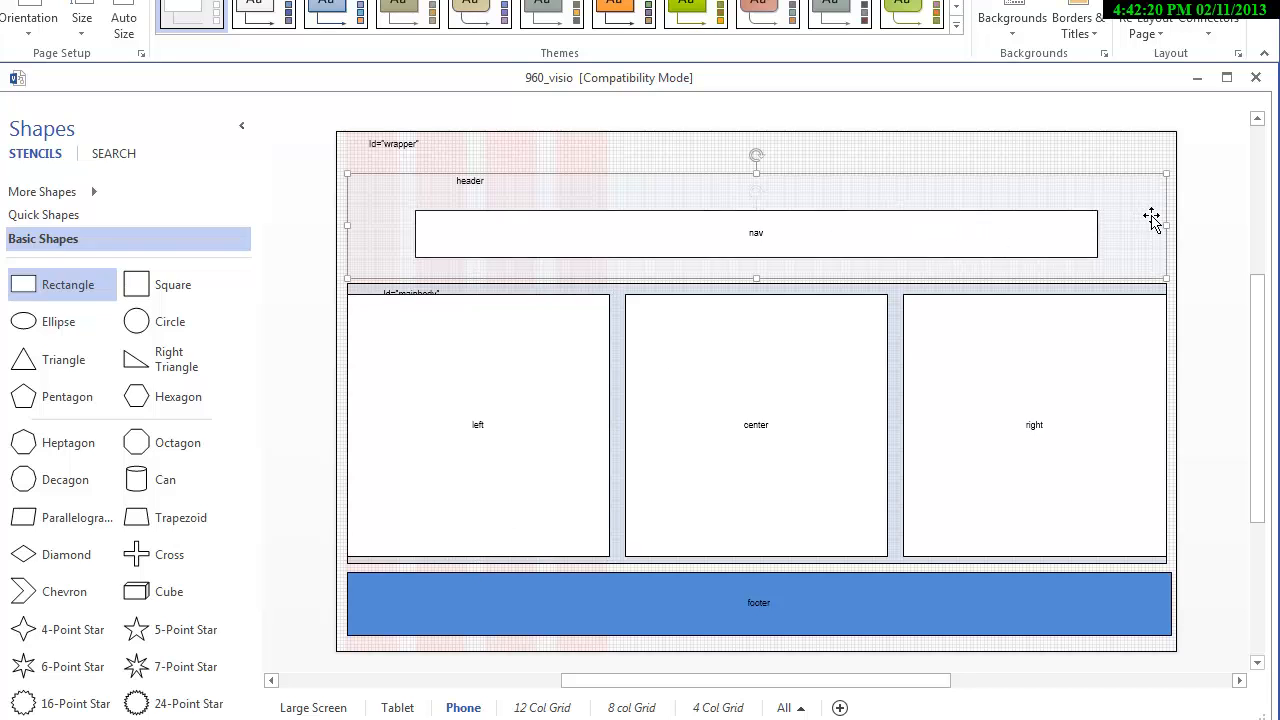
{"action": "left_click_drag", "start_coordinate": [1165, 224], "coordinate": [606, 239]}
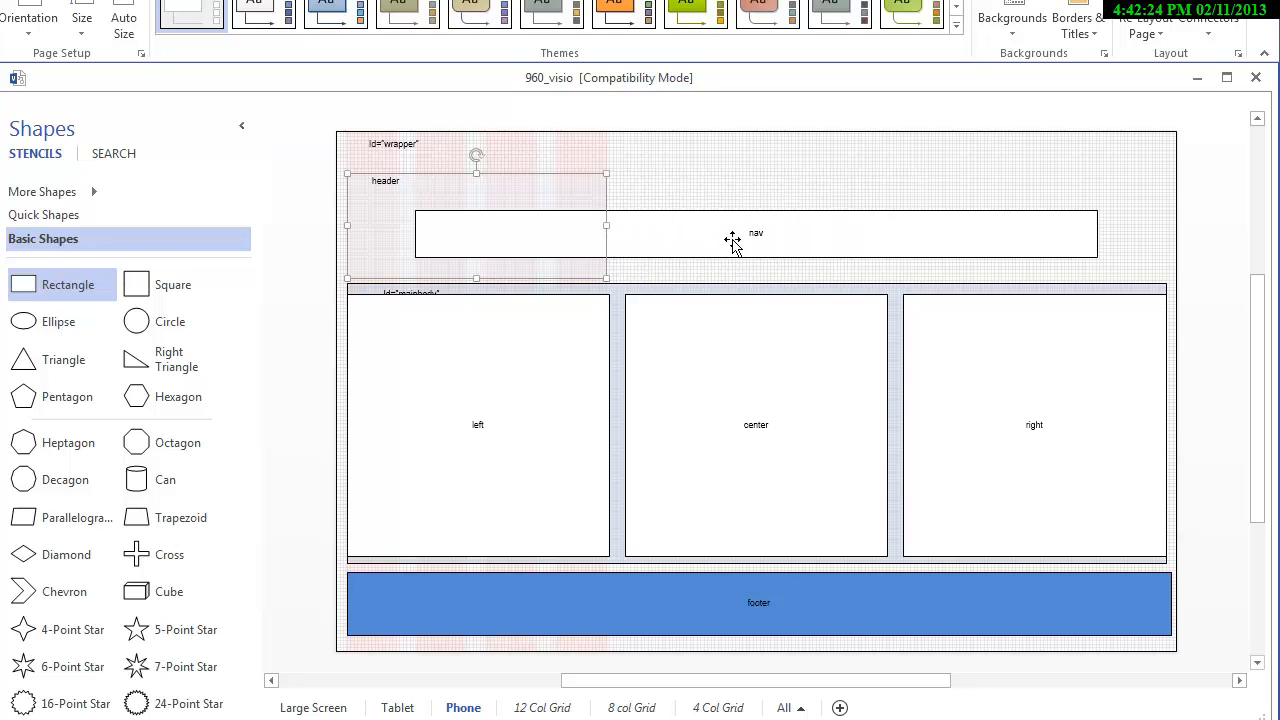
- Move the nav box to the header's left edge and narrow it to the four-column grid width
{"action": "left_click", "coordinate": [841, 240]}
{"action": "left_click_drag", "start_coordinate": [1099, 233], "coordinate": [823, 240]}
{"action": "left_click_drag", "start_coordinate": [711, 251], "coordinate": [627, 245]}
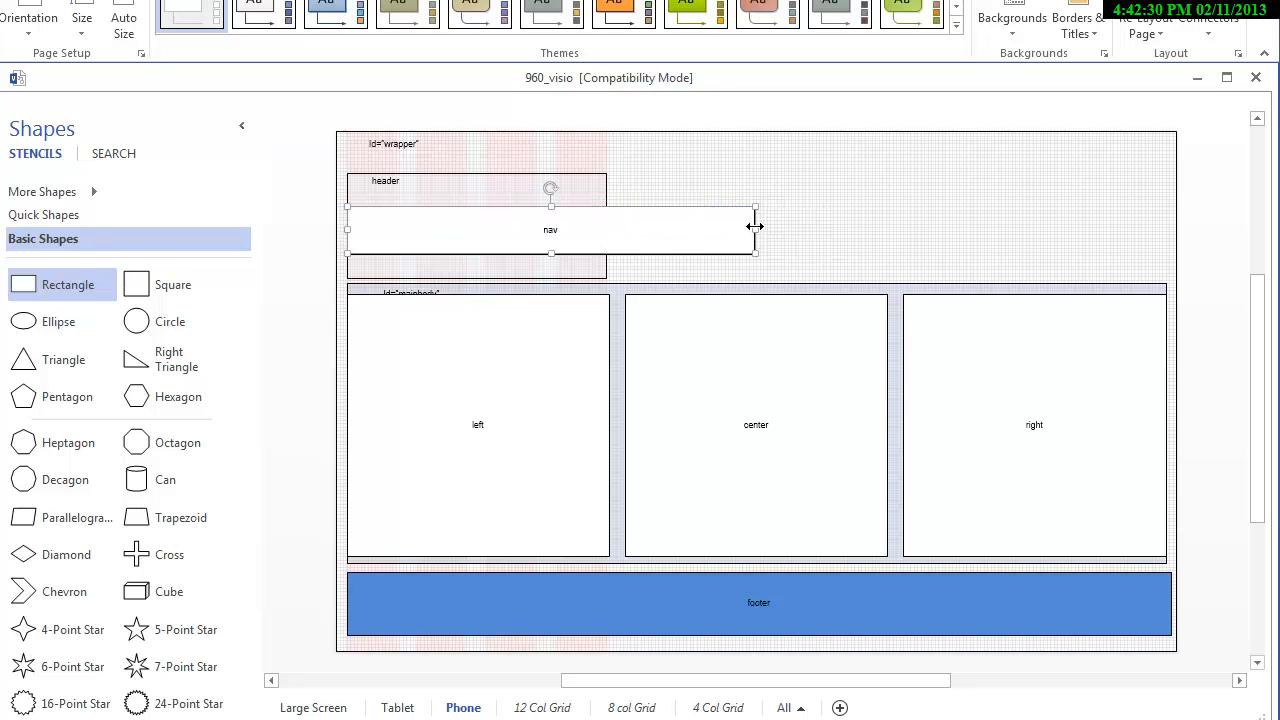
{"action": "left_click_drag", "start_coordinate": [755, 227], "coordinate": [607, 227]}
- Shorten the left box to about a third of its height, and place a shortened center box beneath it in the four-column grid
{"action": "left_click", "coordinate": [566, 434]}
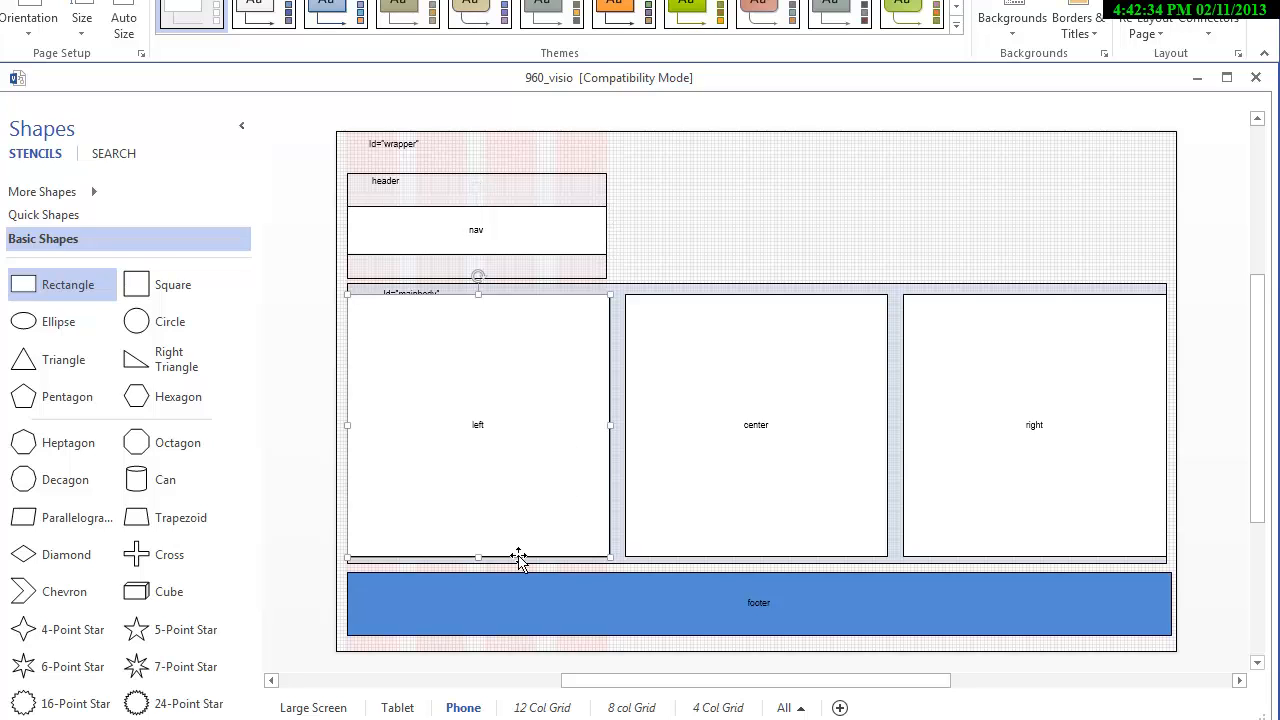
{"action": "left_click_drag", "start_coordinate": [475, 556], "coordinate": [475, 384]}
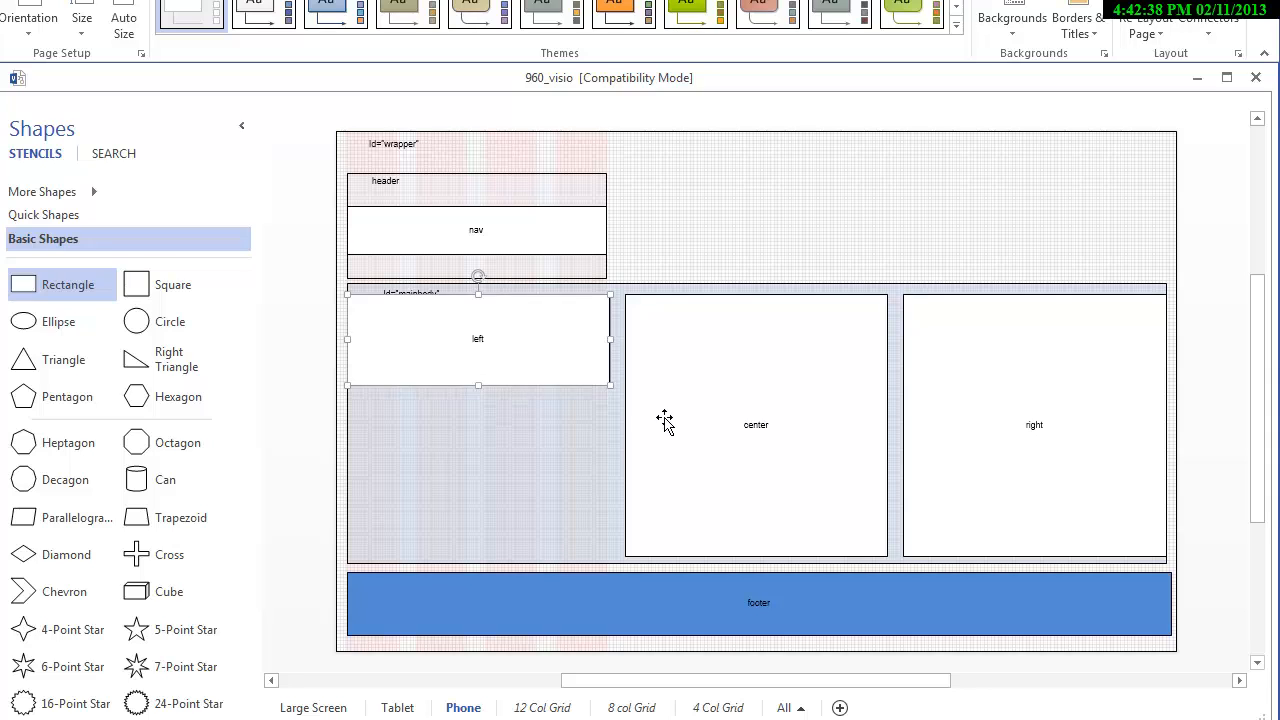
{"action": "left_click", "coordinate": [720, 435]}
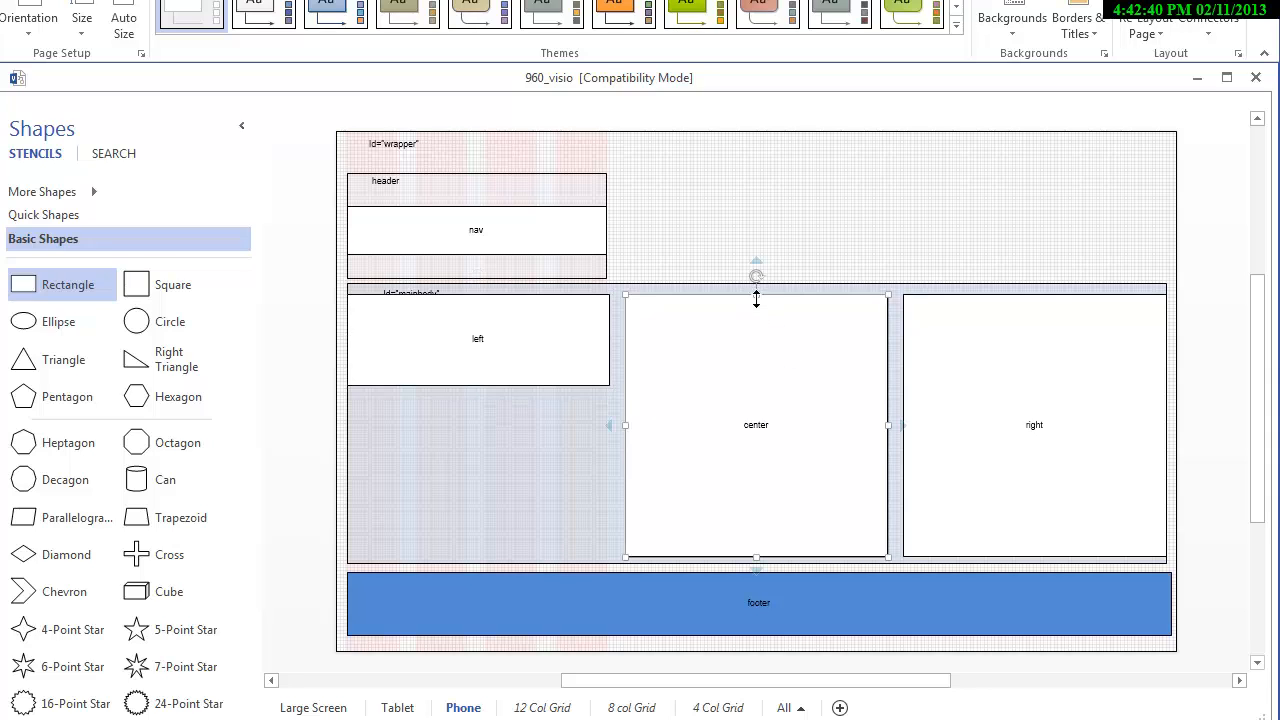
{"action": "left_click_drag", "start_coordinate": [756, 295], "coordinate": [756, 404]}
{"action": "left_click_drag", "start_coordinate": [756, 401], "coordinate": [756, 391]}
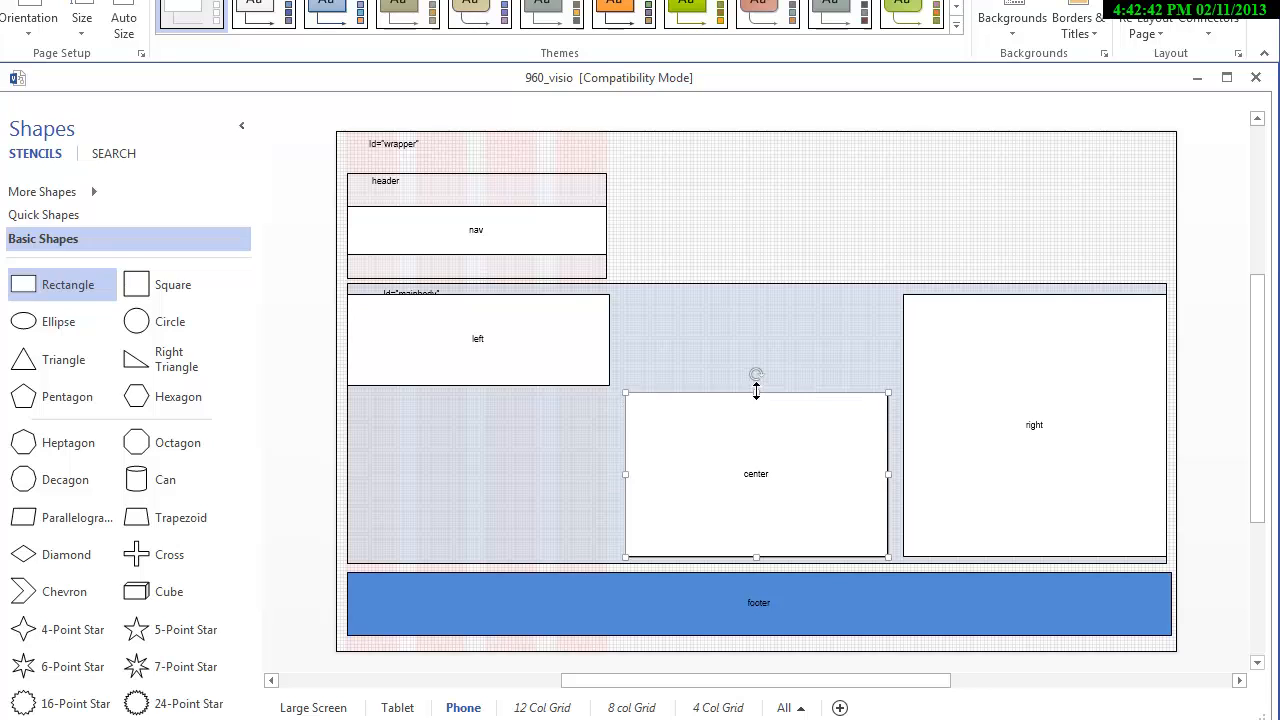
{"action": "left_click_drag", "start_coordinate": [756, 557], "coordinate": [507, 428]}
- Shorten the right box and stack it beneath the center box, enlarging both slightly to narrow the gap between them
{"action": "left_click", "coordinate": [1030, 445]}
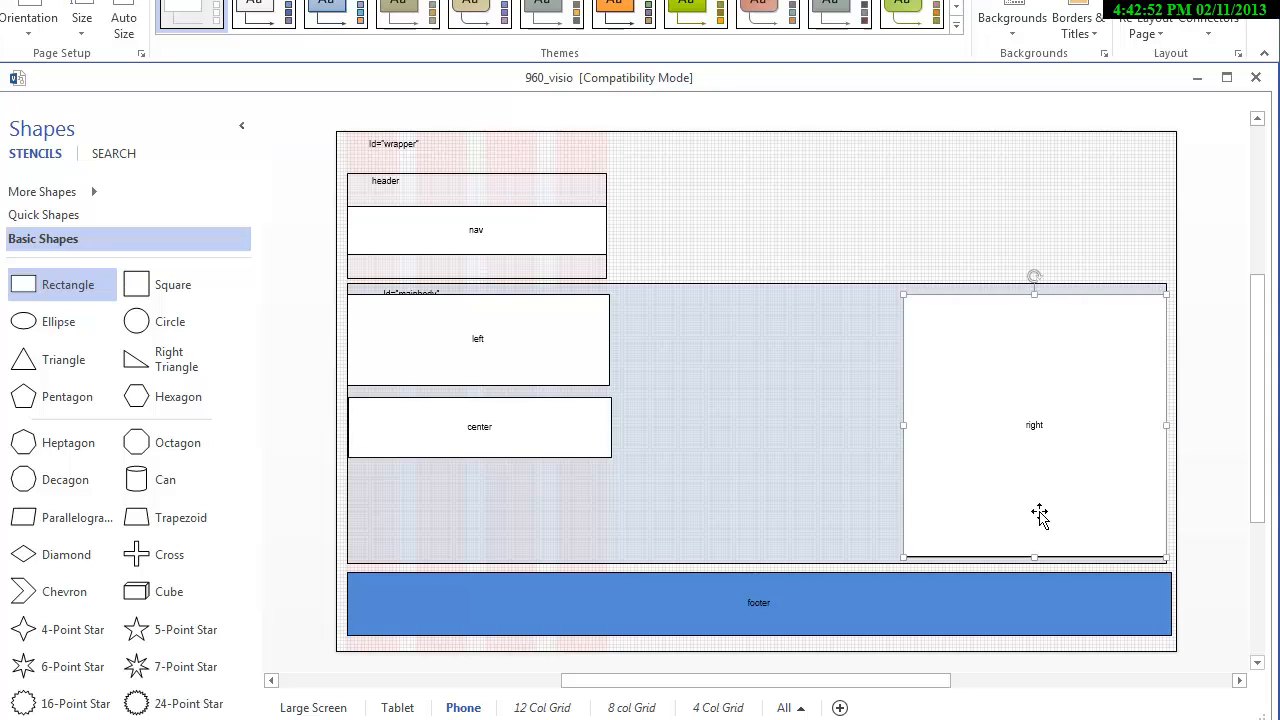
{"action": "left_click_drag", "start_coordinate": [1034, 560], "coordinate": [506, 516]}
{"action": "left_click", "coordinate": [491, 450]}
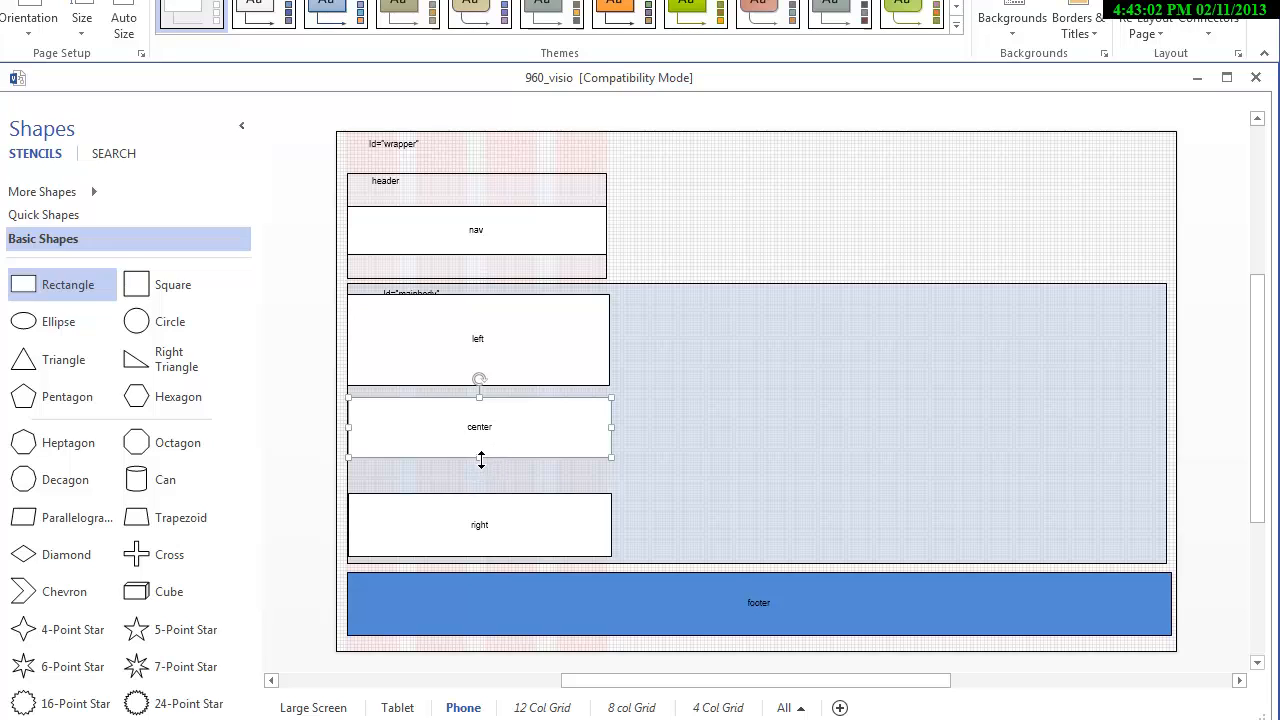
{"action": "left_click_drag", "start_coordinate": [479, 457], "coordinate": [480, 472]}
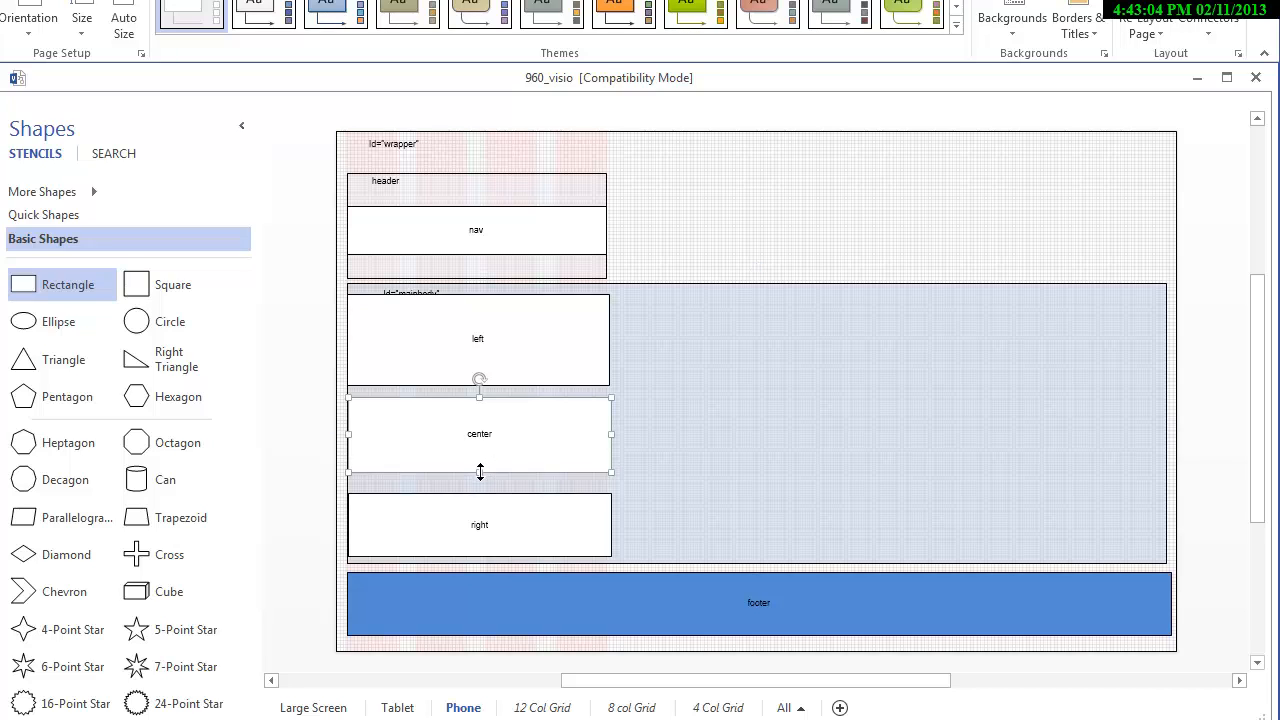
{"action": "left_click", "coordinate": [480, 496]}
{"action": "left_click_drag", "start_coordinate": [480, 493], "coordinate": [480, 486]}
- Narrow the mainbody and footer boxes on the Phone page to the width of the four-column grid
{"action": "left_click", "coordinate": [835, 445]}
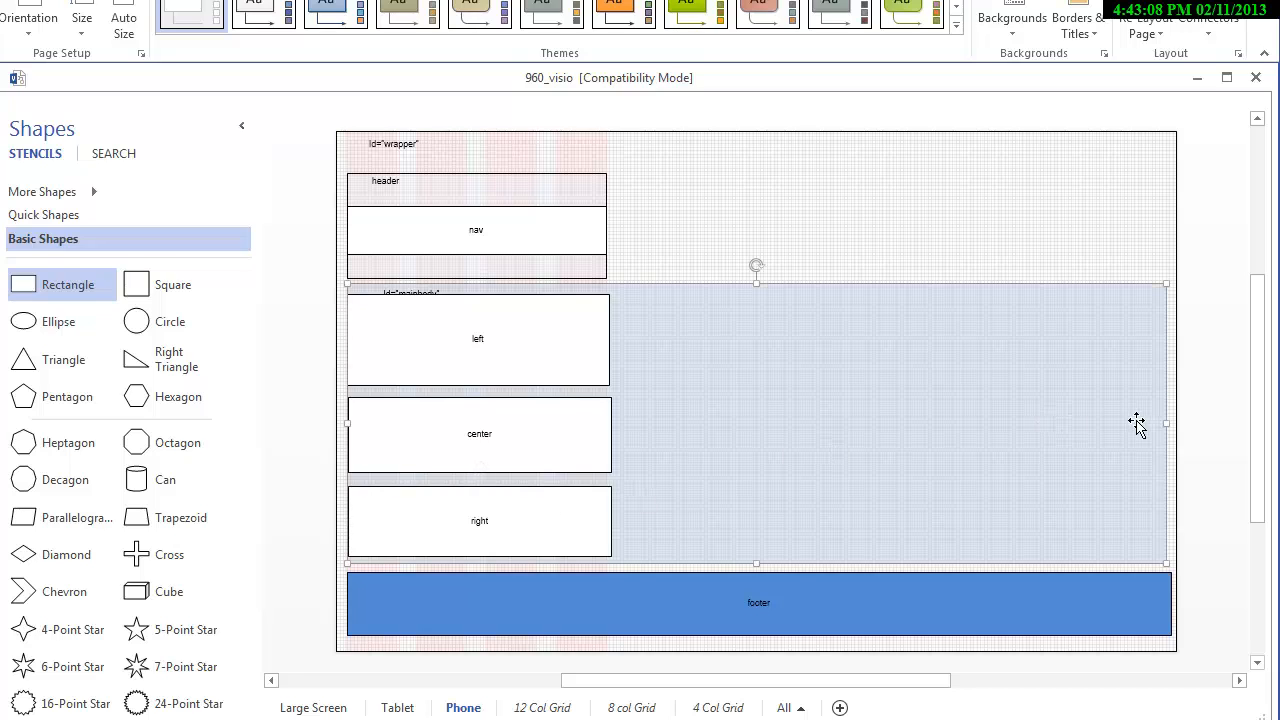
{"action": "left_click_drag", "start_coordinate": [1163, 423], "coordinate": [609, 437]}
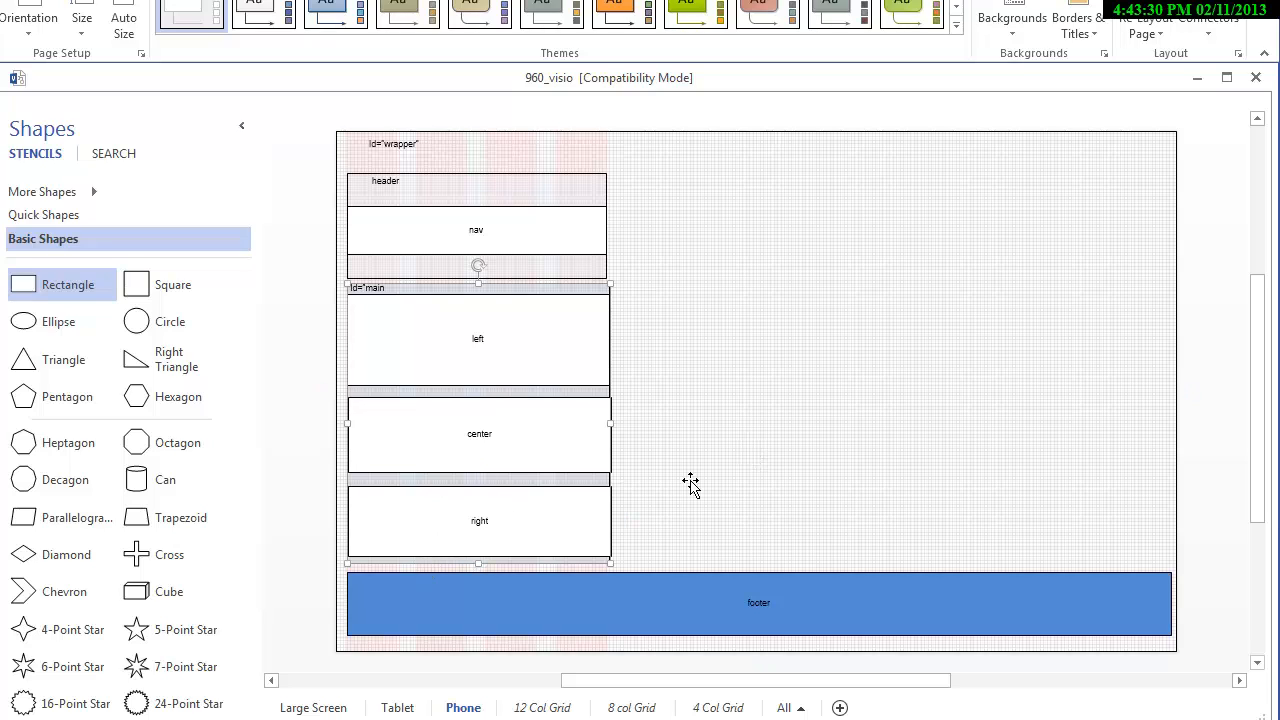
{"action": "left_click", "coordinate": [797, 601]}
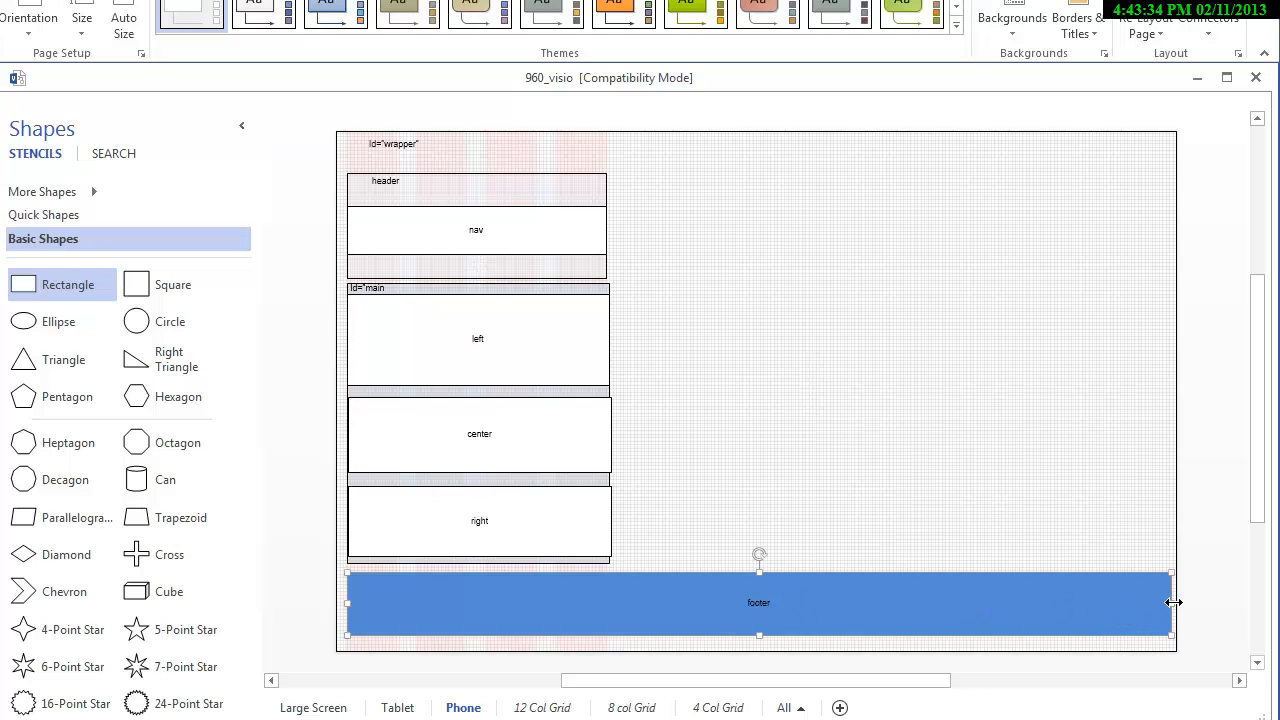
{"action": "left_click_drag", "start_coordinate": [1172, 605], "coordinate": [607, 605]}
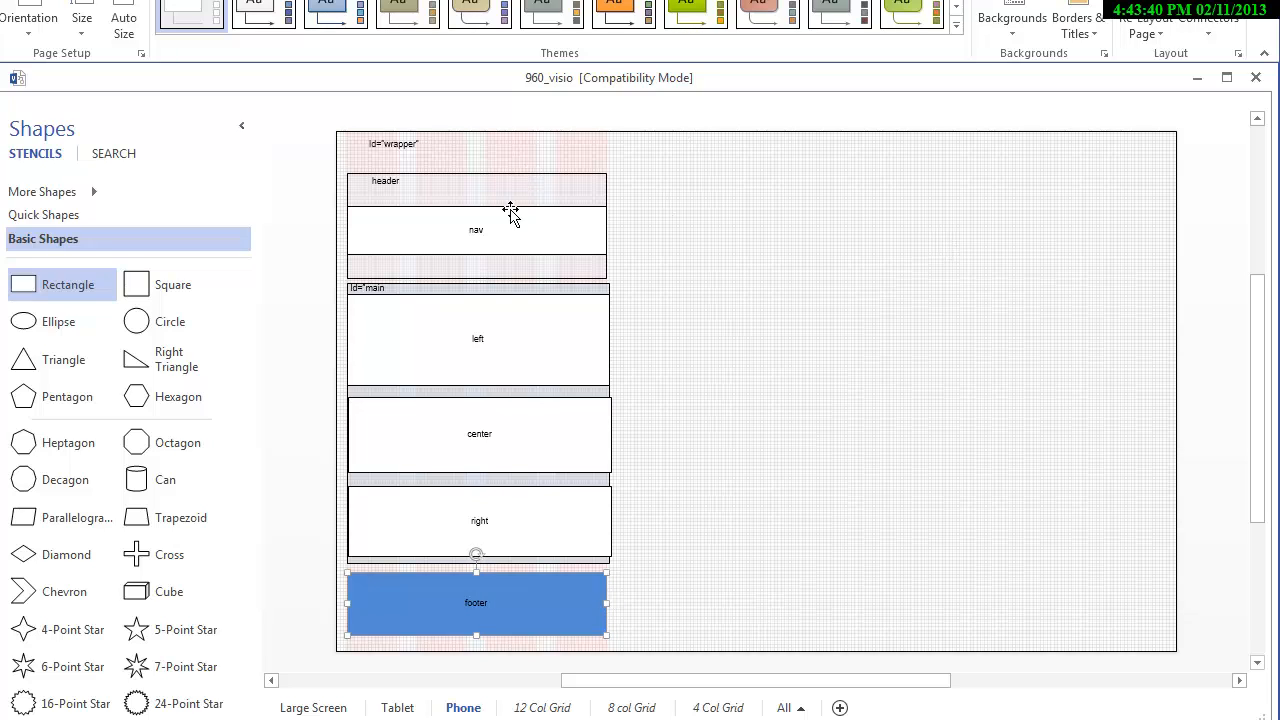
- Narrow the nav box on the Phone page to three grid columns and place it against the header's left edge
{"action": "left_click", "coordinate": [398, 229]}
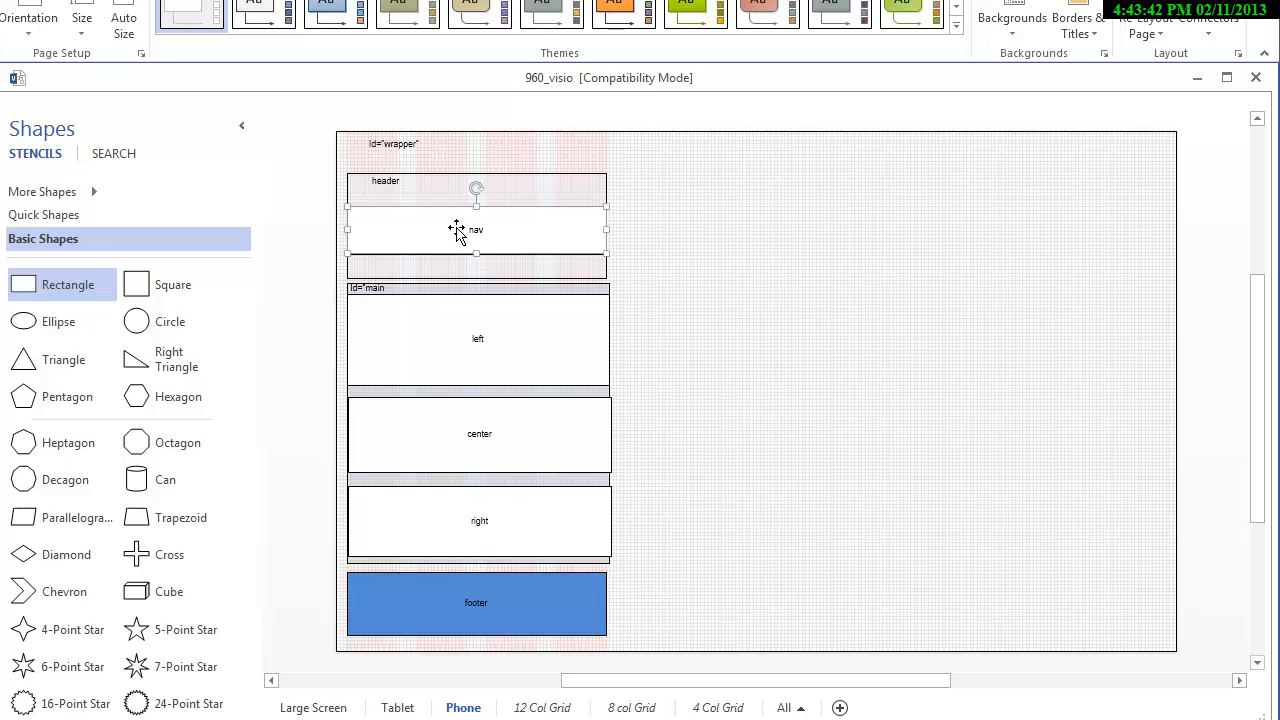
{"action": "left_click_drag", "start_coordinate": [346, 230], "coordinate": [418, 230]}
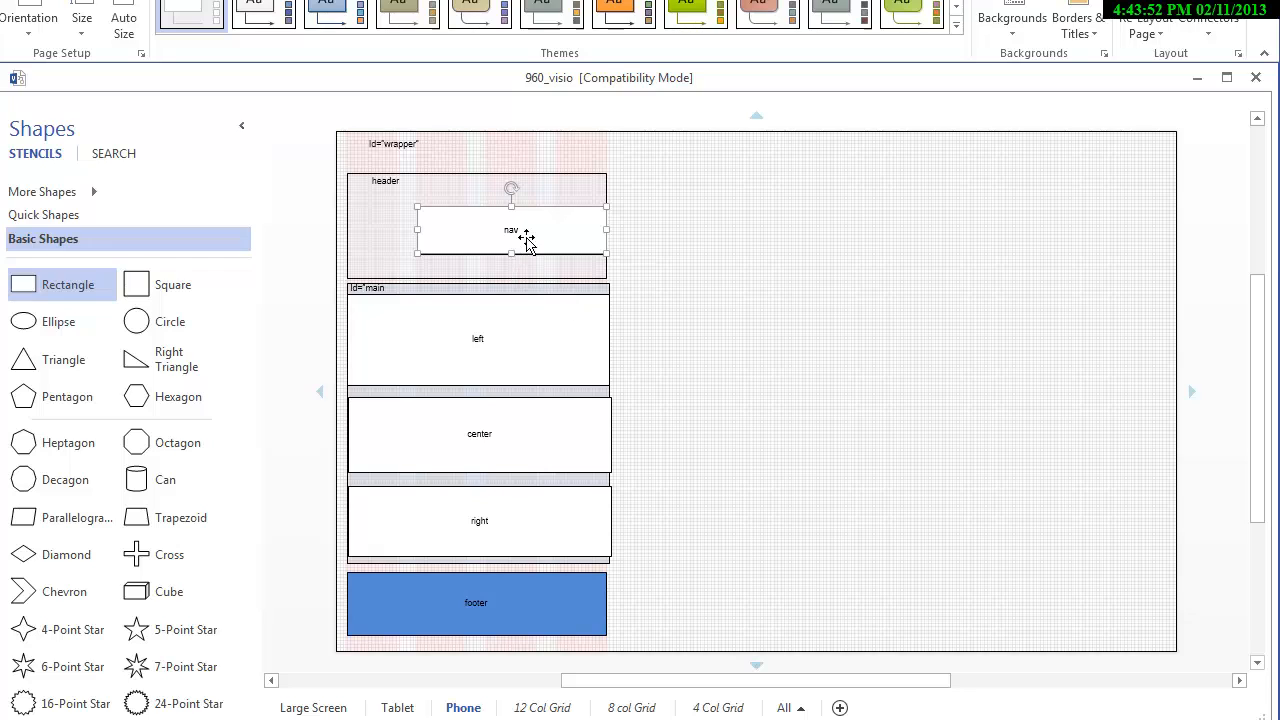
{"action": "left_click_drag", "start_coordinate": [527, 240], "coordinate": [458, 232]}
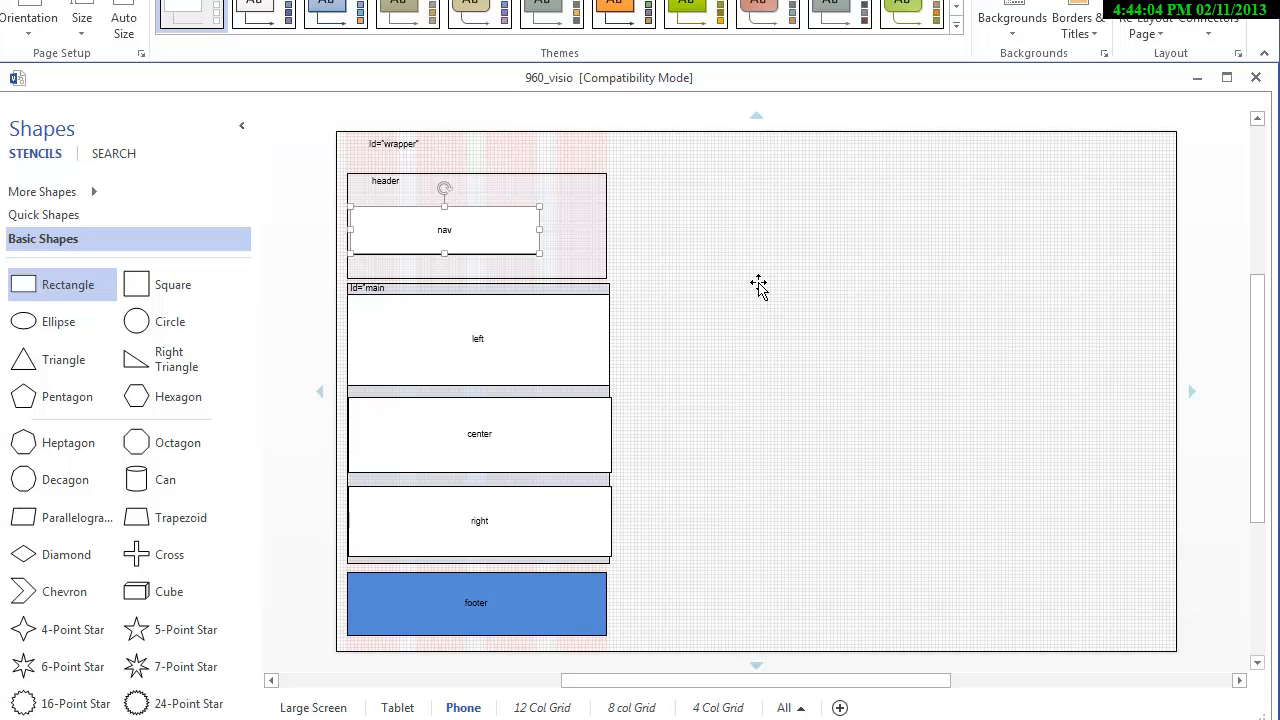
- Compare the finished box layouts across the Large Screen, Tablet and Phone pages
{"action": "left_click", "coordinate": [322, 708]}
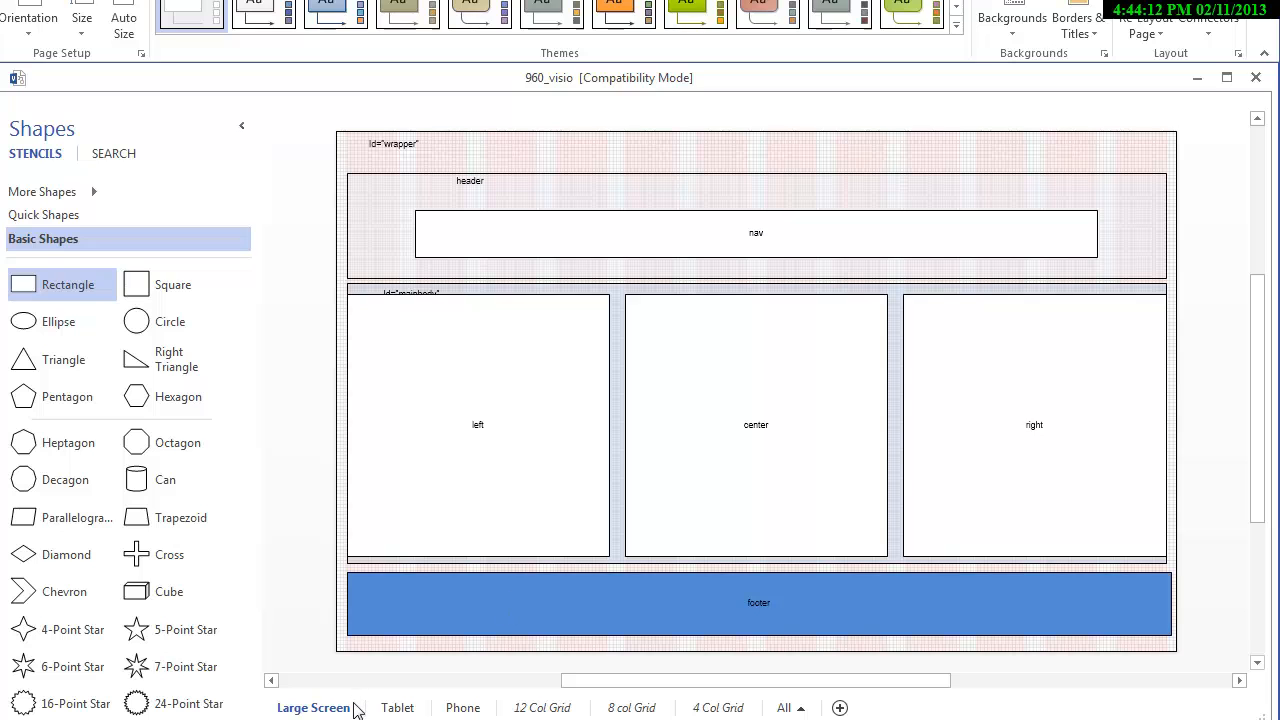
{"action": "left_click", "coordinate": [388, 708]}
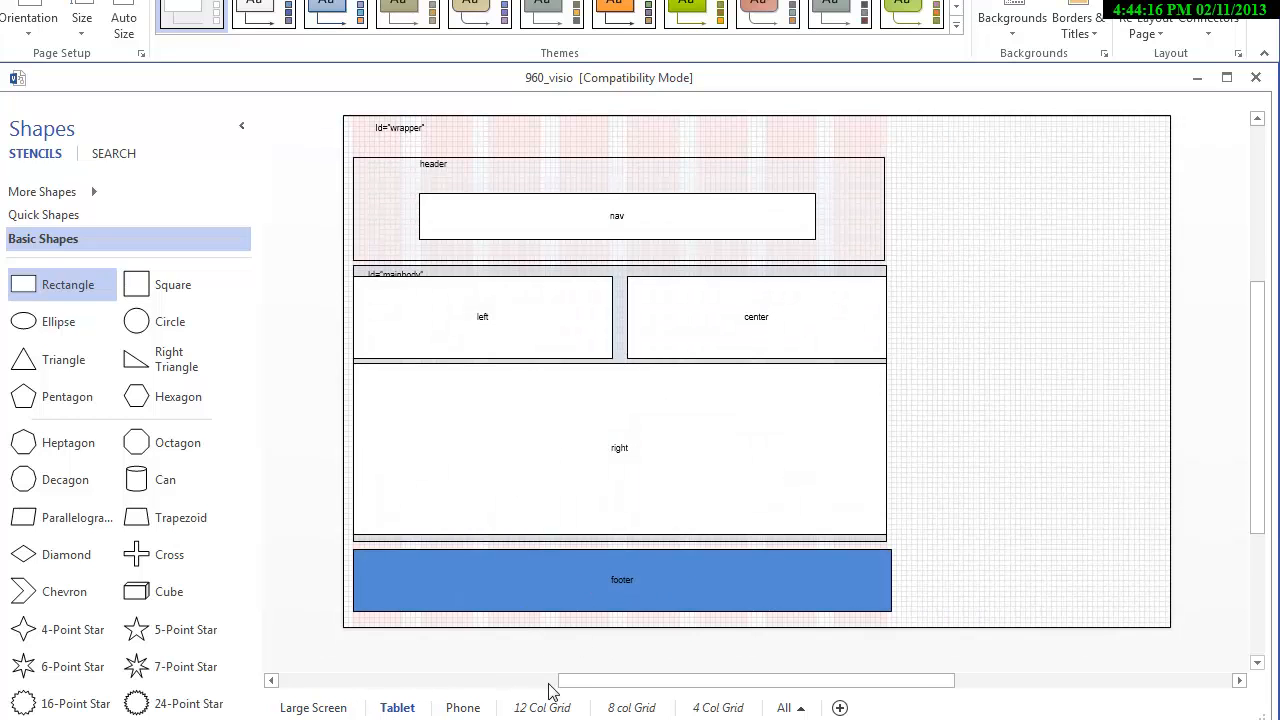
{"action": "left_click", "coordinate": [466, 708]}
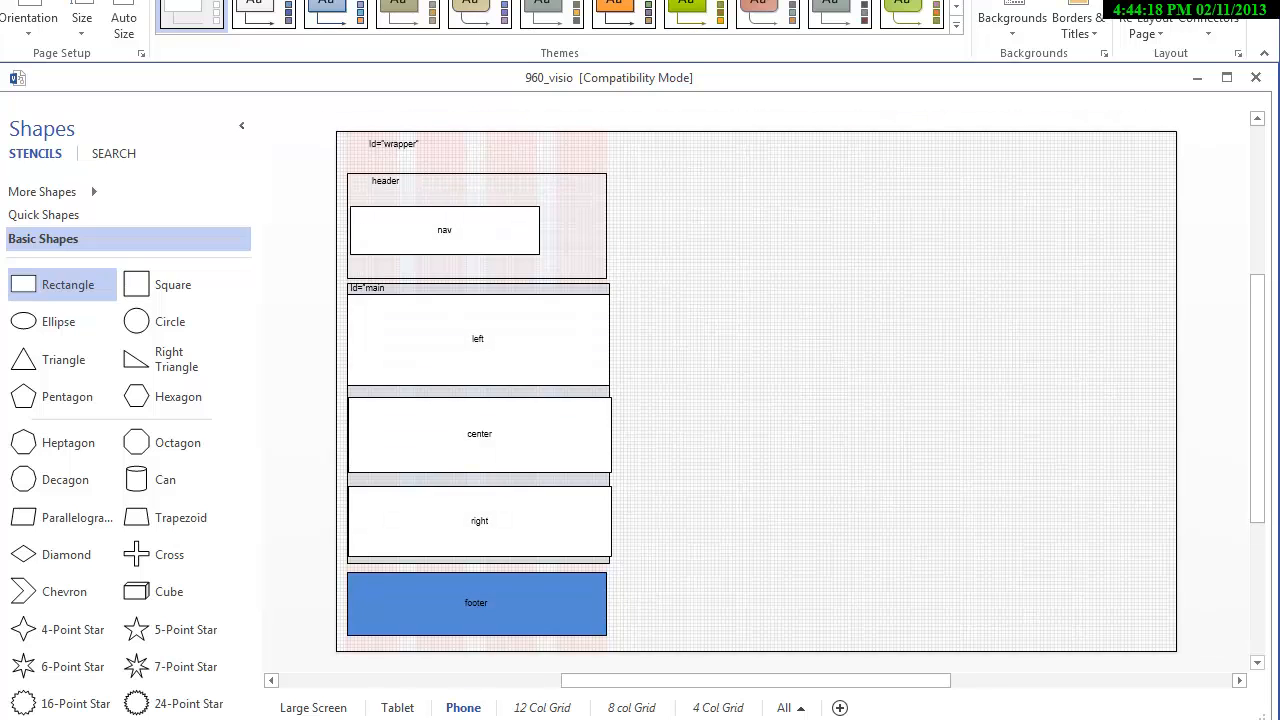
{"action": "left_click", "coordinate": [305, 708]}
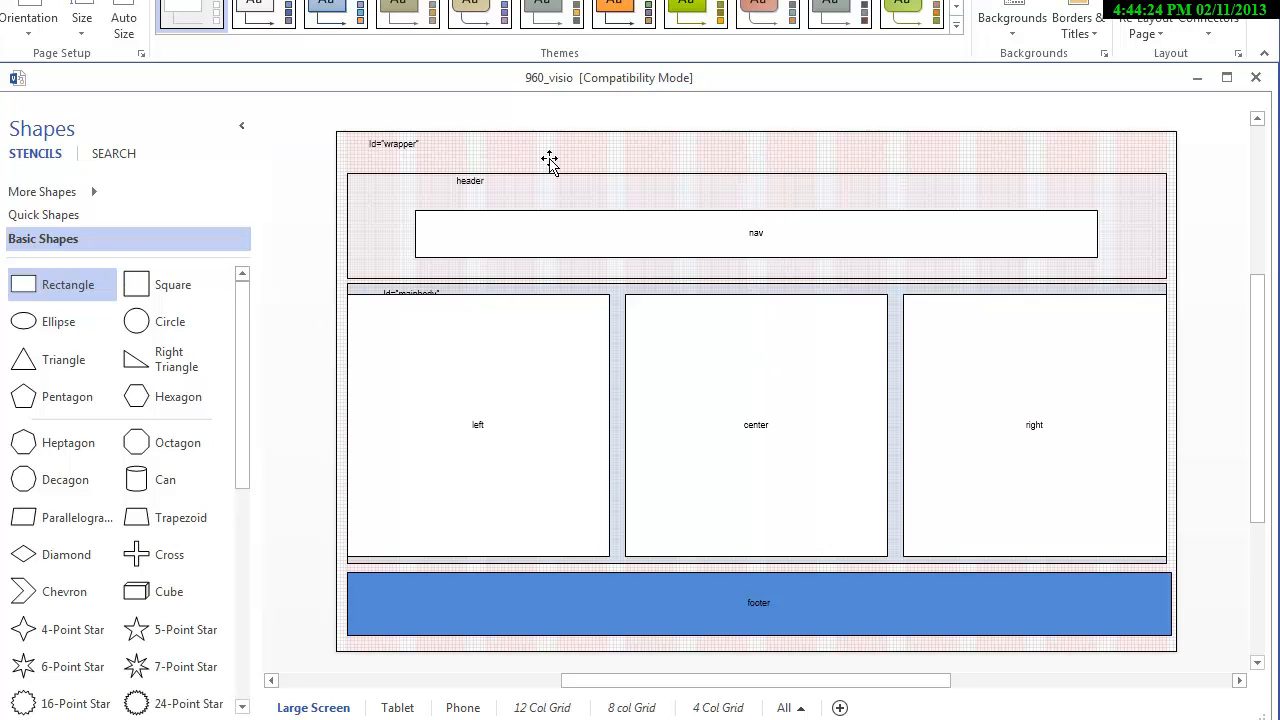
{"action": "left_click", "coordinate": [550, 413]}
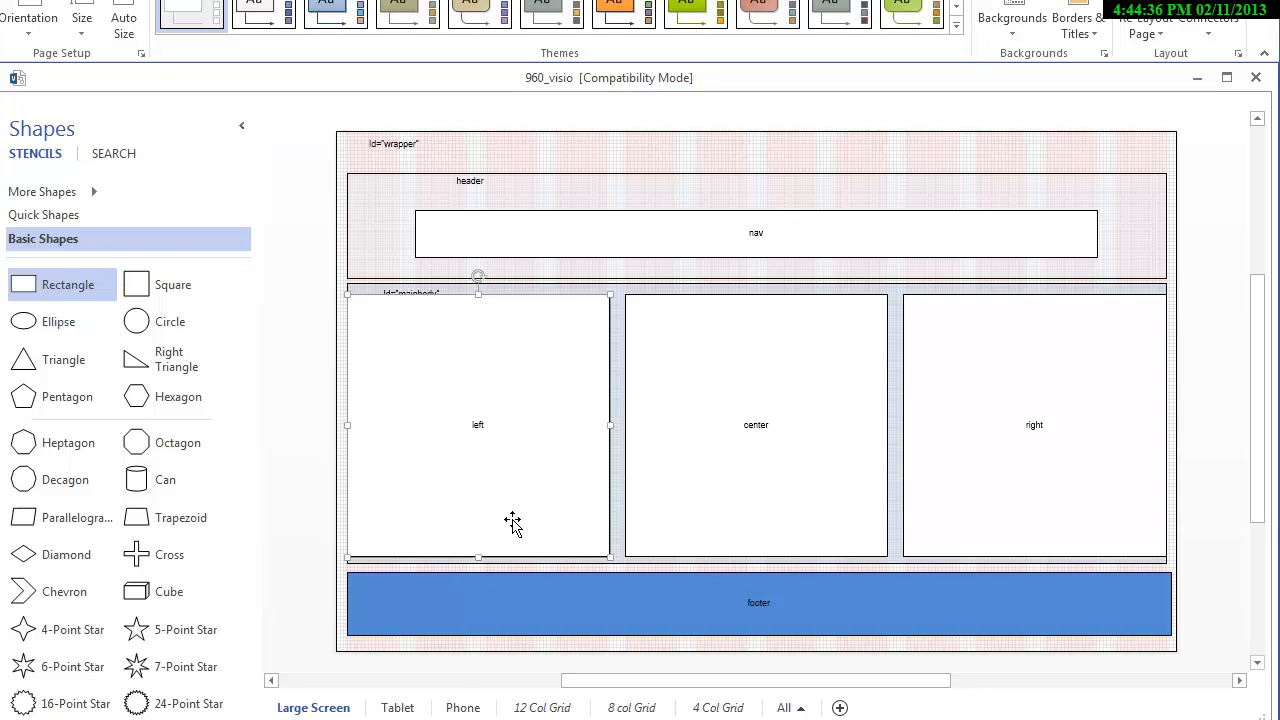
{"action": "left_click", "coordinate": [398, 708]}
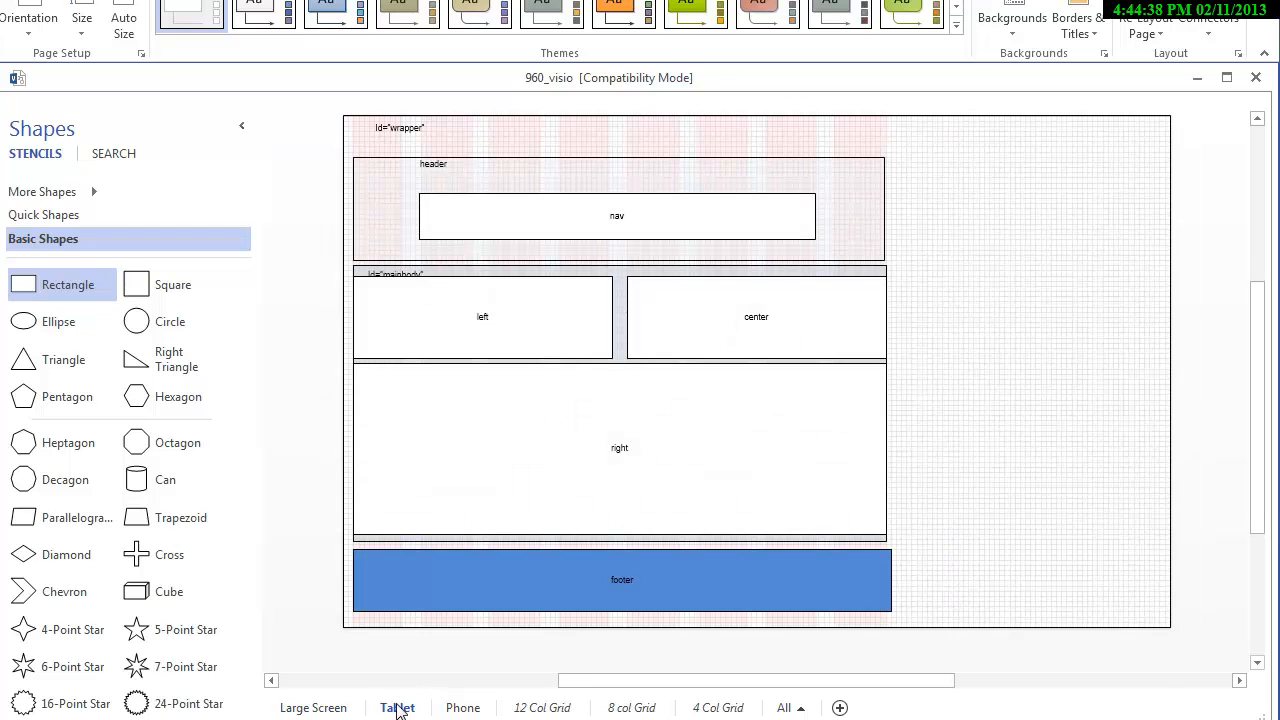
- Narrow the wrapper box on the Phone page to just beyond the four-column grid and extend it slightly below the page edge
{"action": "left_click", "coordinate": [458, 708]}
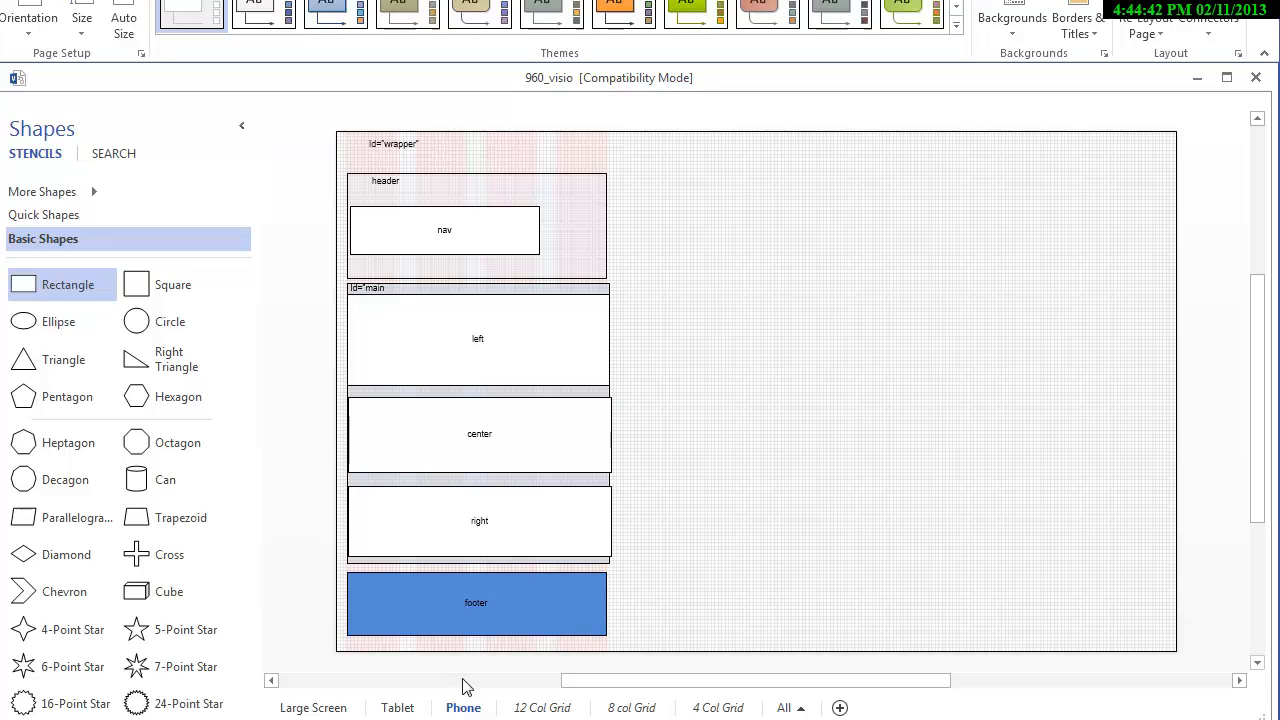
{"action": "left_click", "coordinate": [1130, 325]}
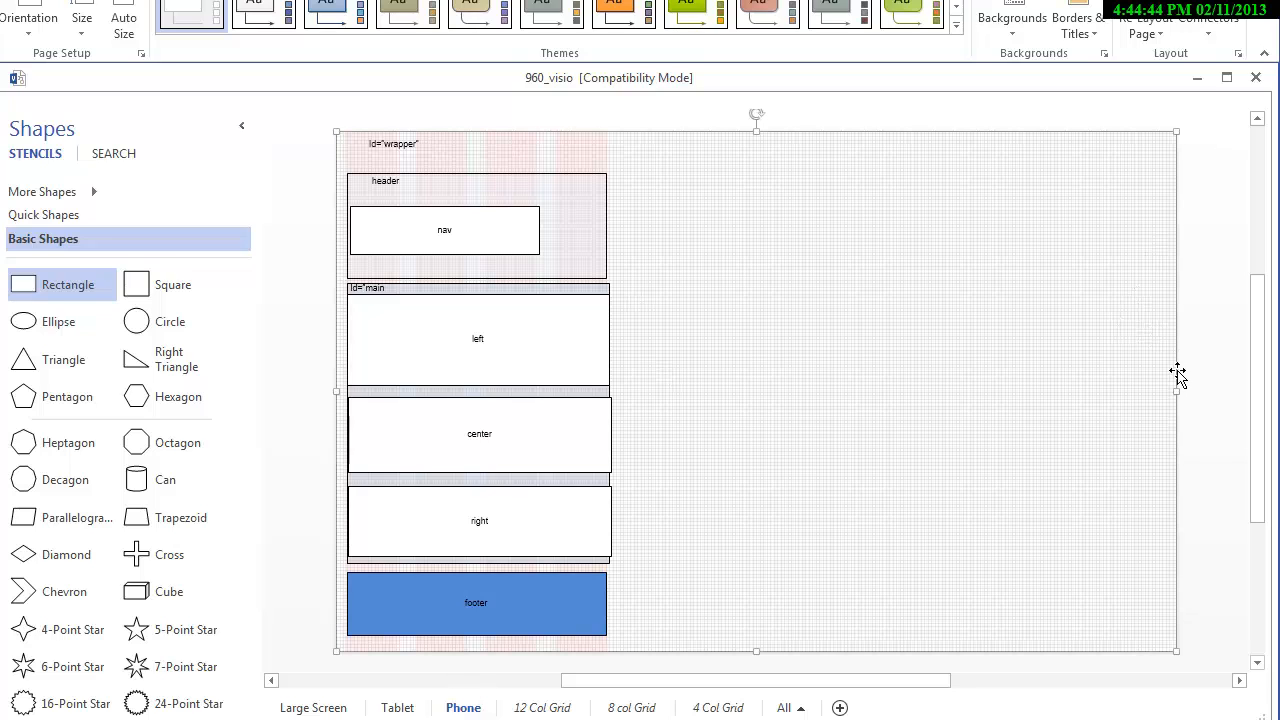
{"action": "left_click_drag", "start_coordinate": [1139, 391], "coordinate": [610, 396]}
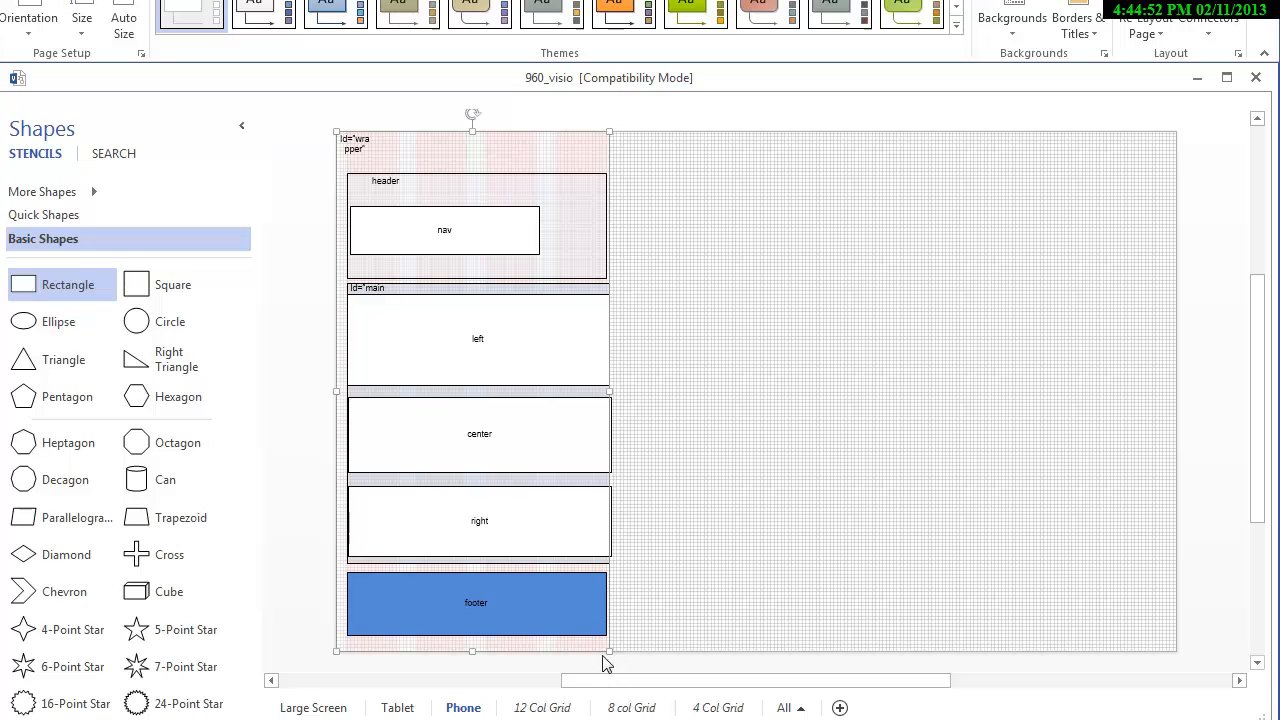
{"action": "left_click_drag", "start_coordinate": [613, 651], "coordinate": [614, 657]}
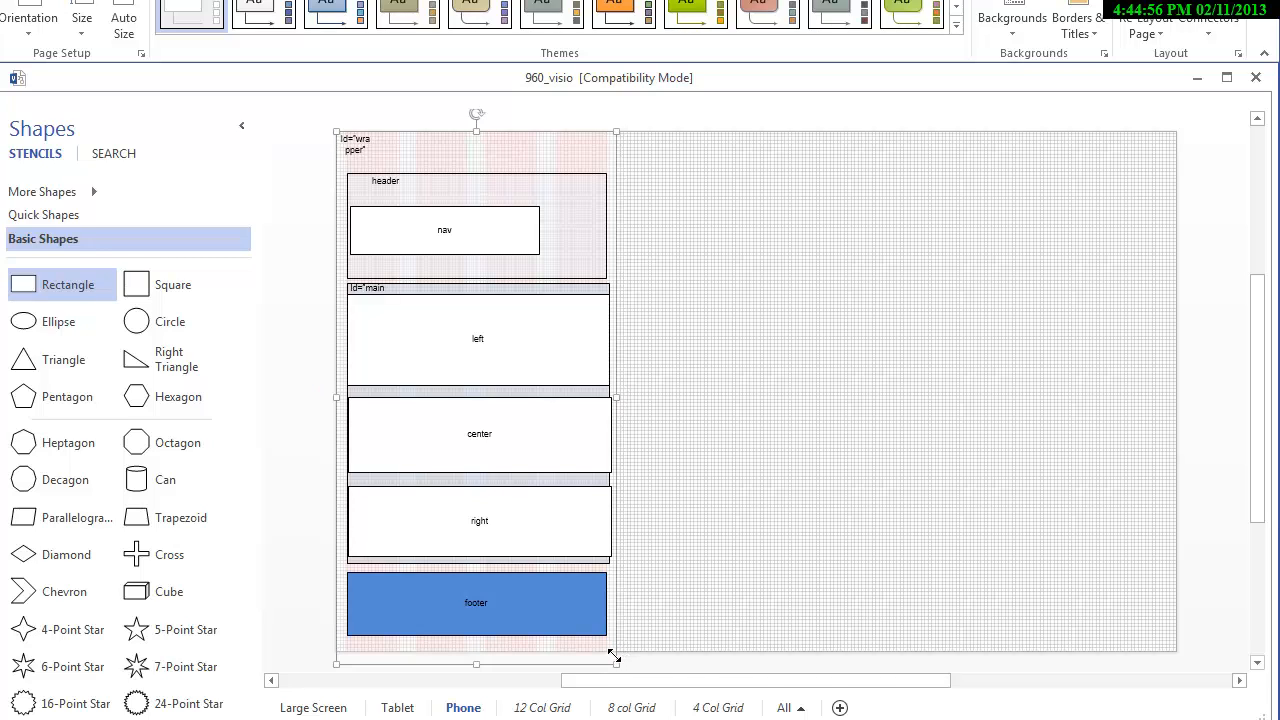
- Narrow the wrapper box on the Tablet page to just beyond the eight-column grid
{"action": "left_click", "coordinate": [416, 708]}
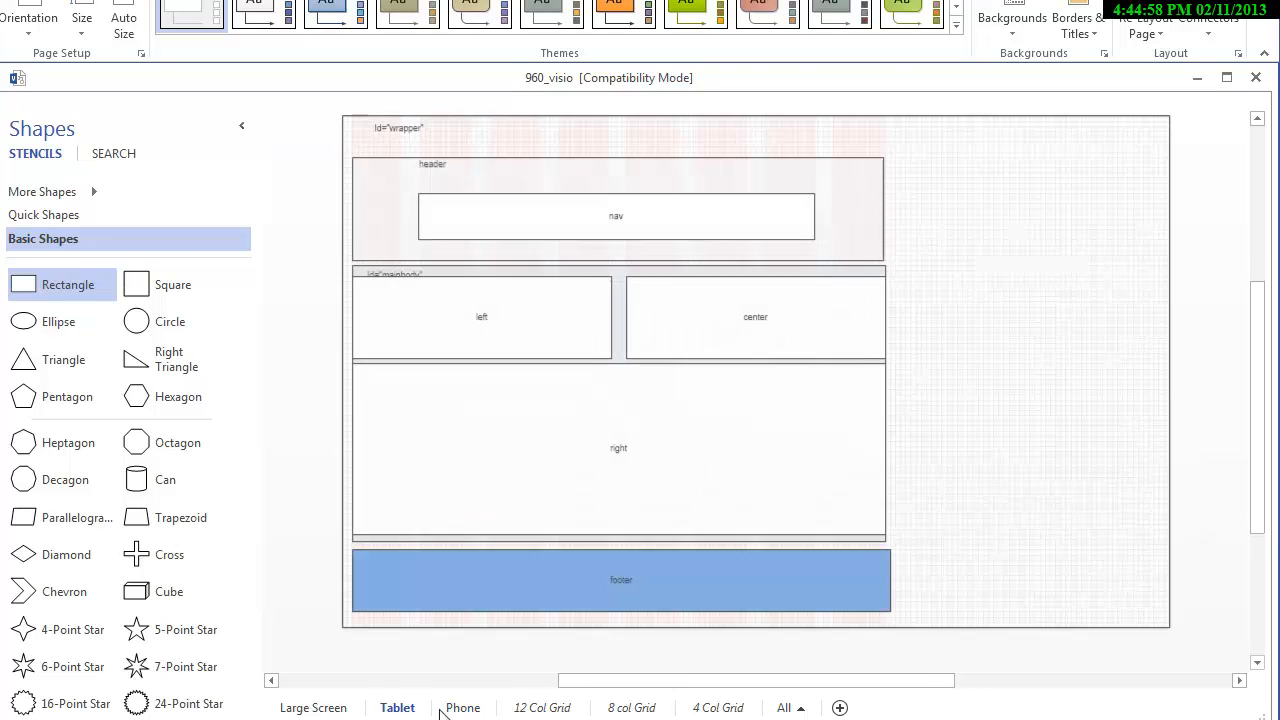
{"action": "left_click", "coordinate": [1170, 322]}
{"action": "left_click_drag", "start_coordinate": [1168, 370], "coordinate": [897, 377]}
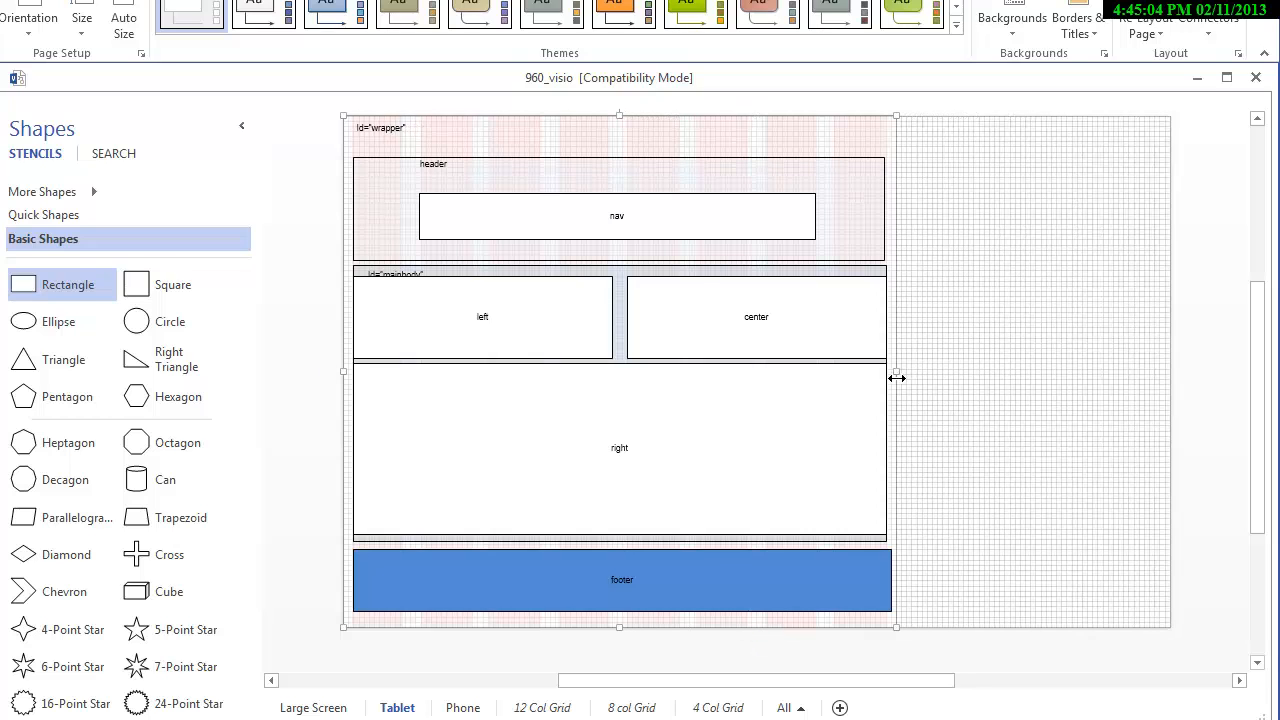
- Review how the wrapper, header, nav, content and footer boxes are arranged on the Large Screen, Tablet and Phone pages
{"action": "left_click", "coordinate": [330, 709]}
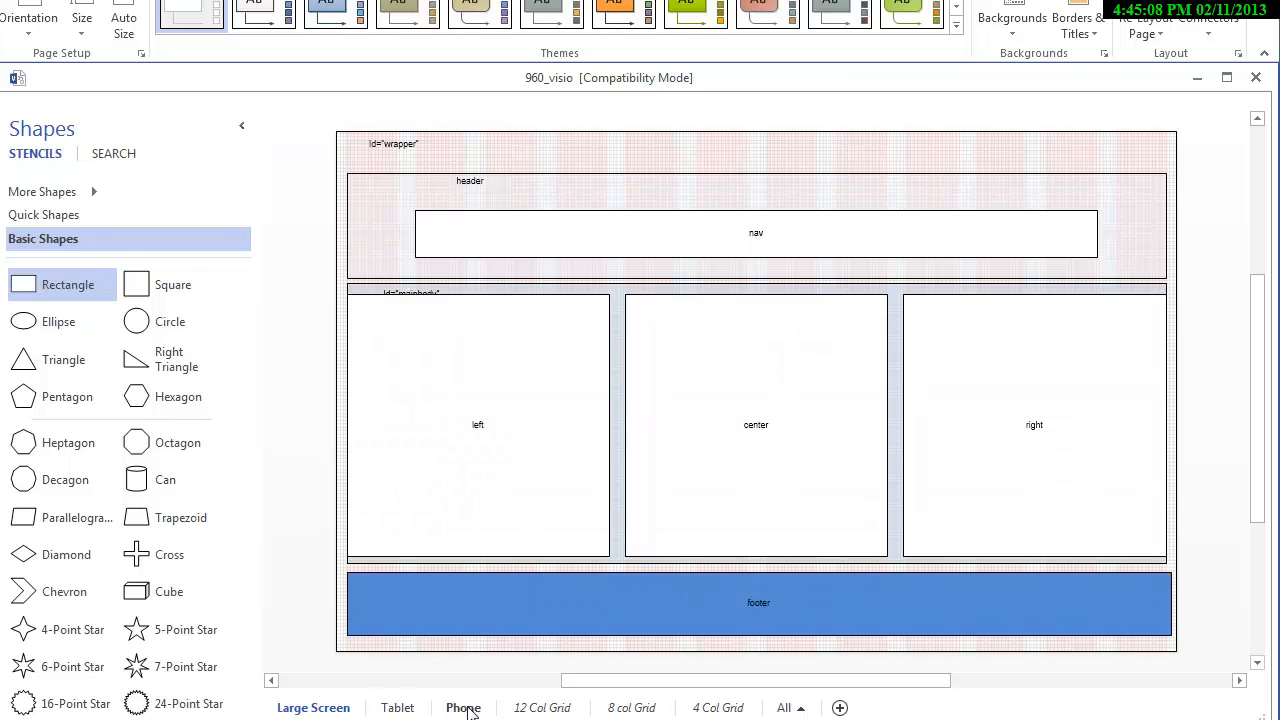
{"action": "left_click", "coordinate": [464, 708]}
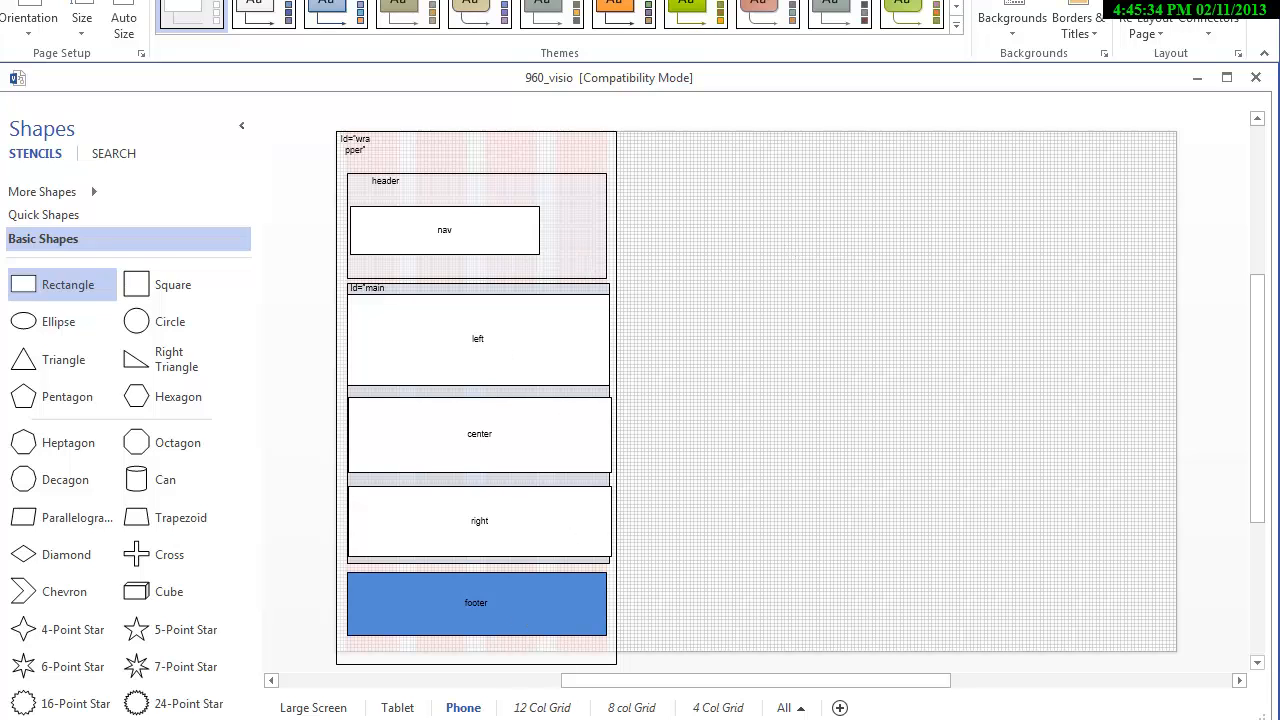
{"action": "left_click", "coordinate": [313, 708]}
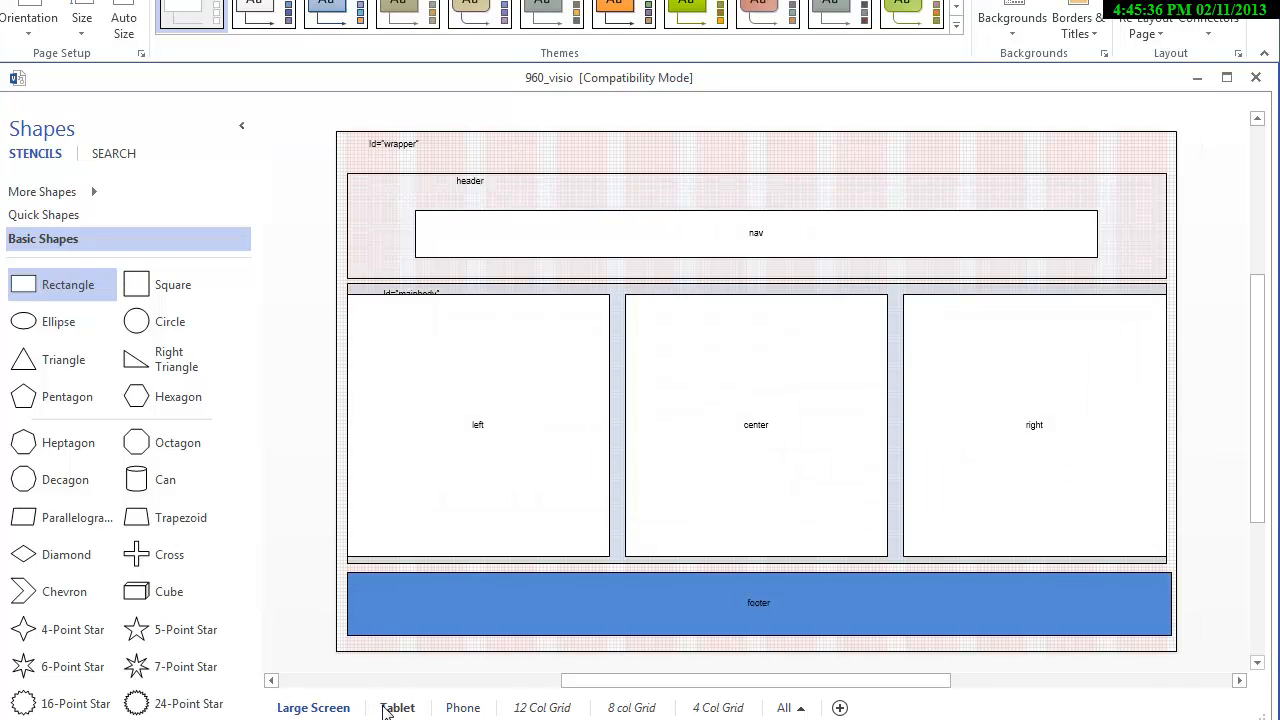
{"action": "left_click", "coordinate": [397, 708]}
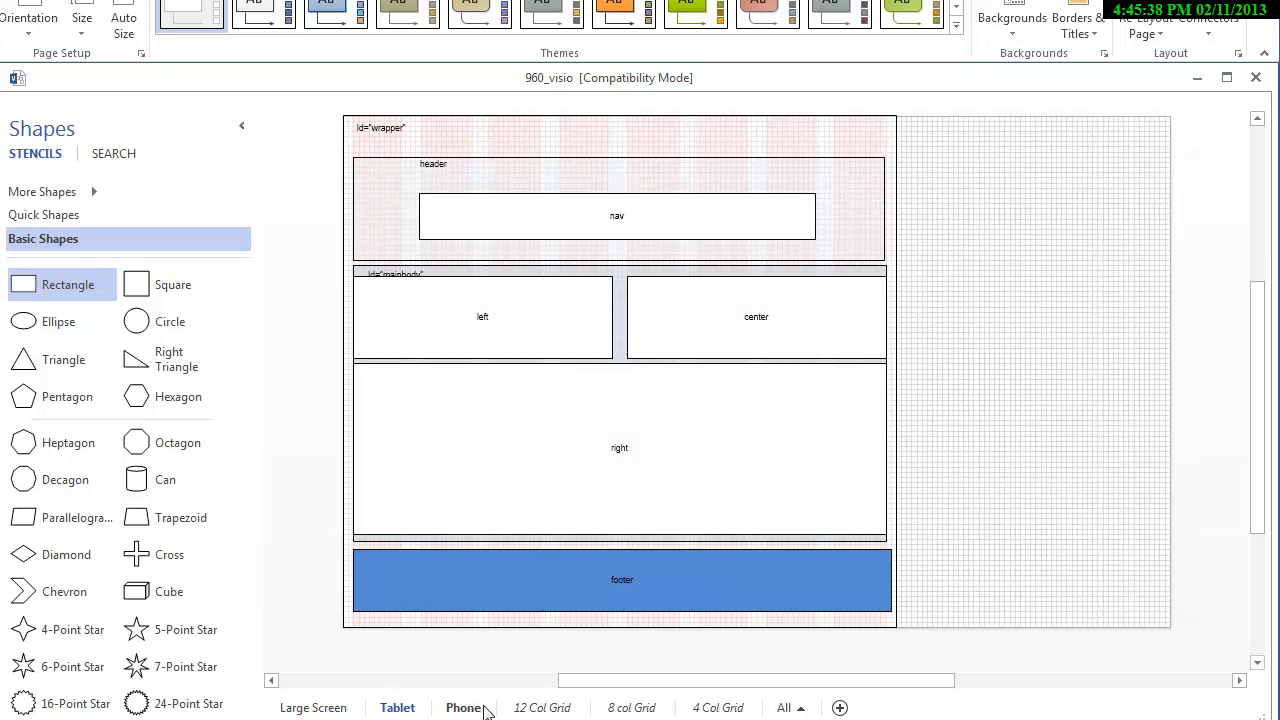
{"action": "left_click", "coordinate": [466, 708]}
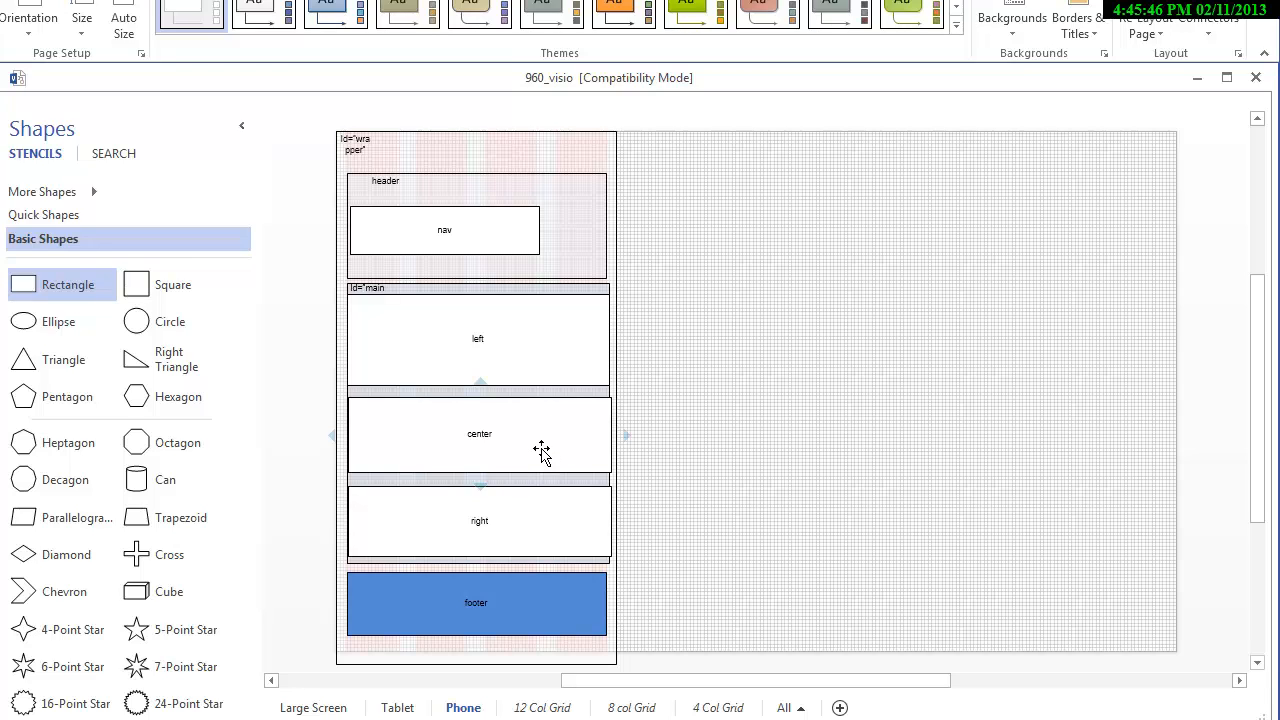
{"action": "left_click", "coordinate": [316, 708]}
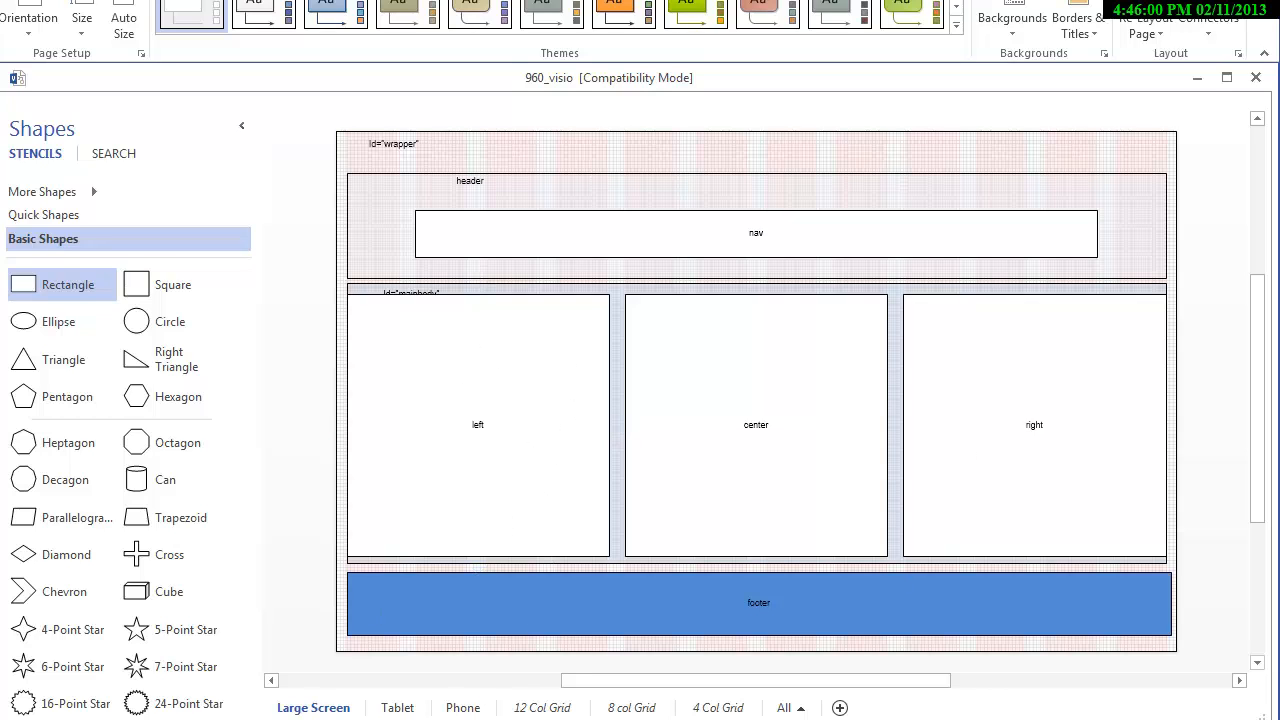
{"action": "left_click", "coordinate": [462, 707]}
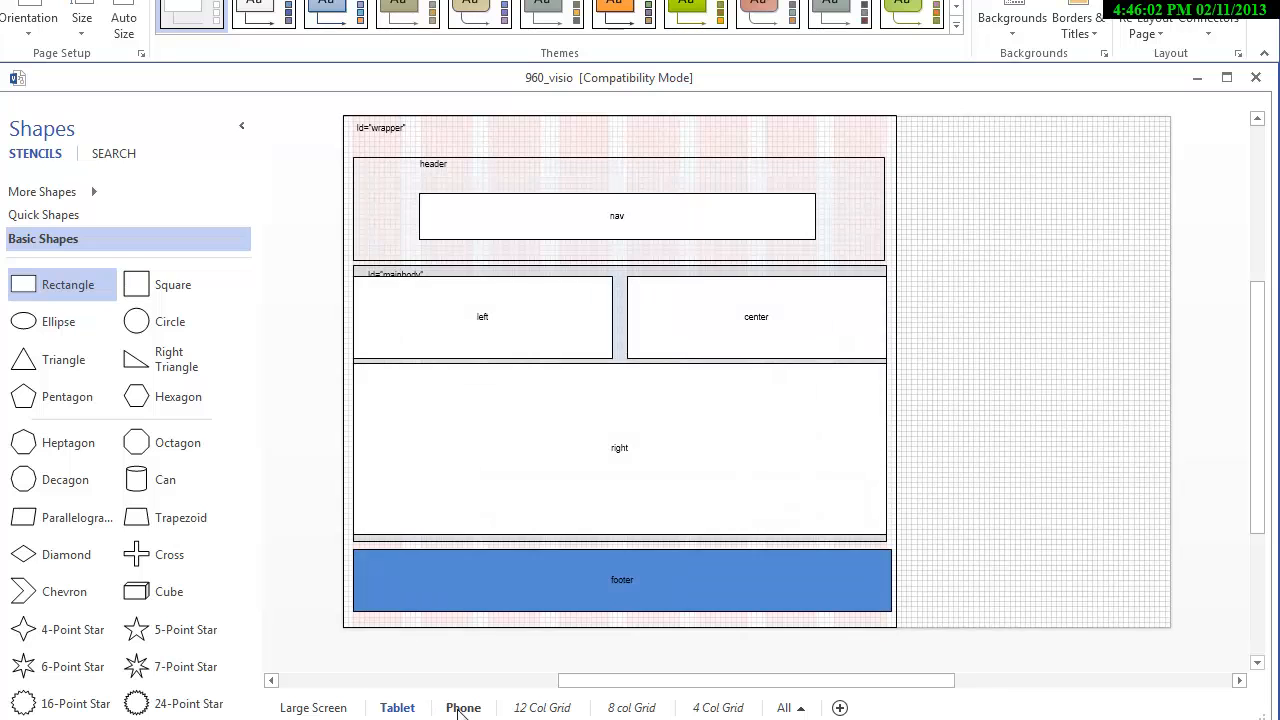